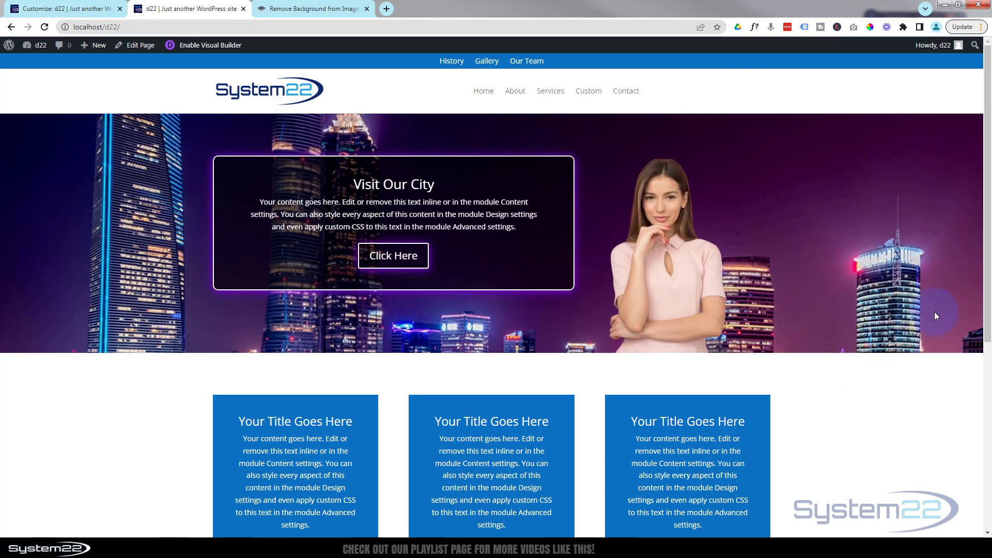
Enable the visual builder and add a regular section directly below the city hero section, without choosing a row layout
left_click(192, 46)
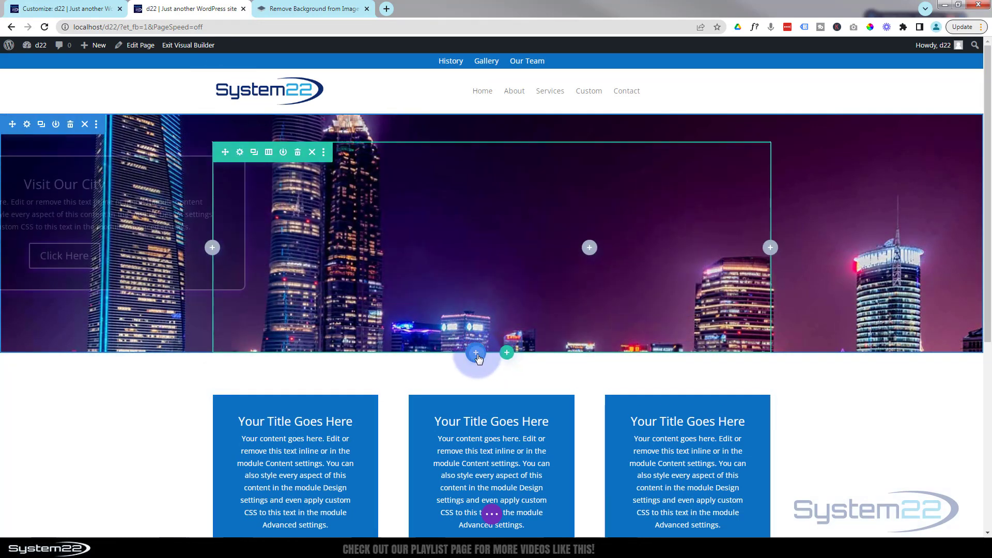
left_click(476, 354)
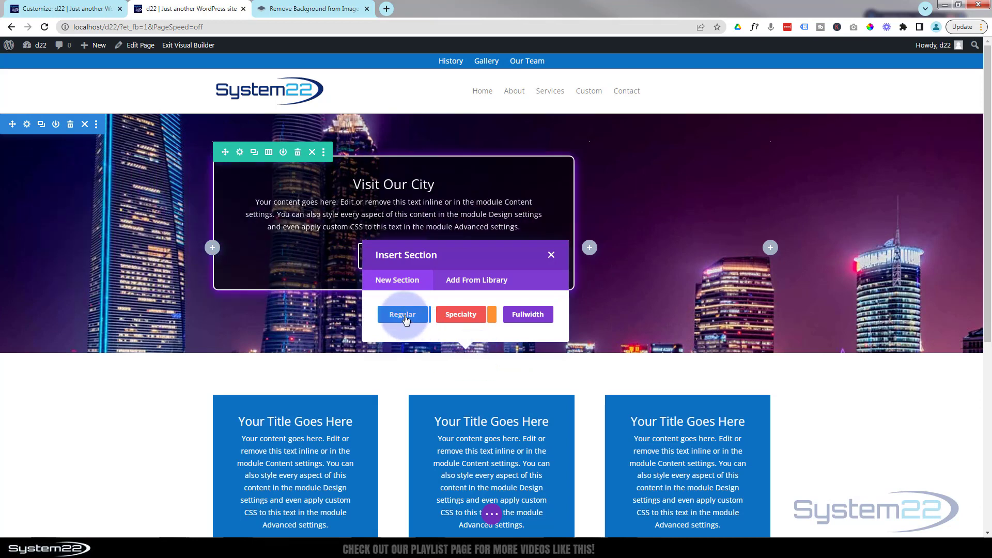
left_click(404, 315)
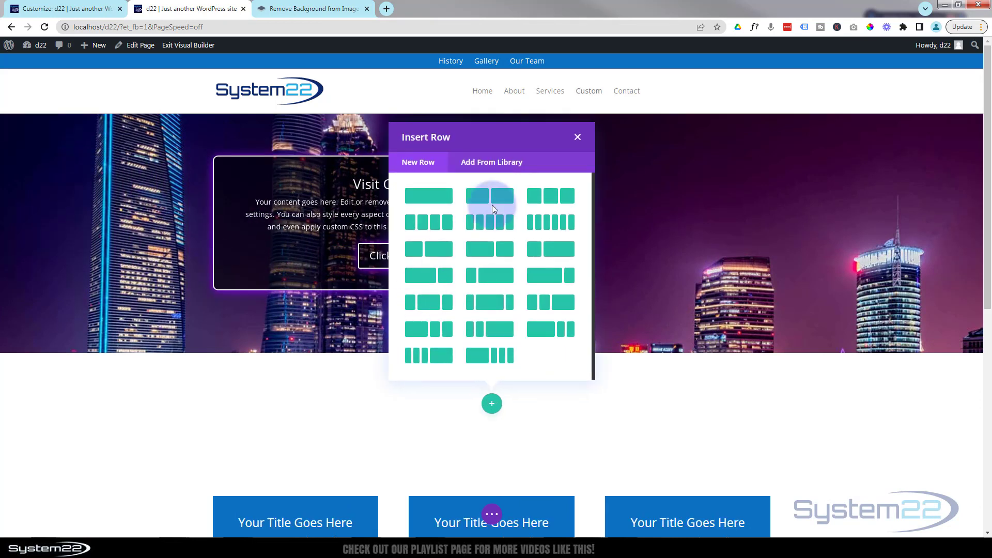
left_click(578, 139)
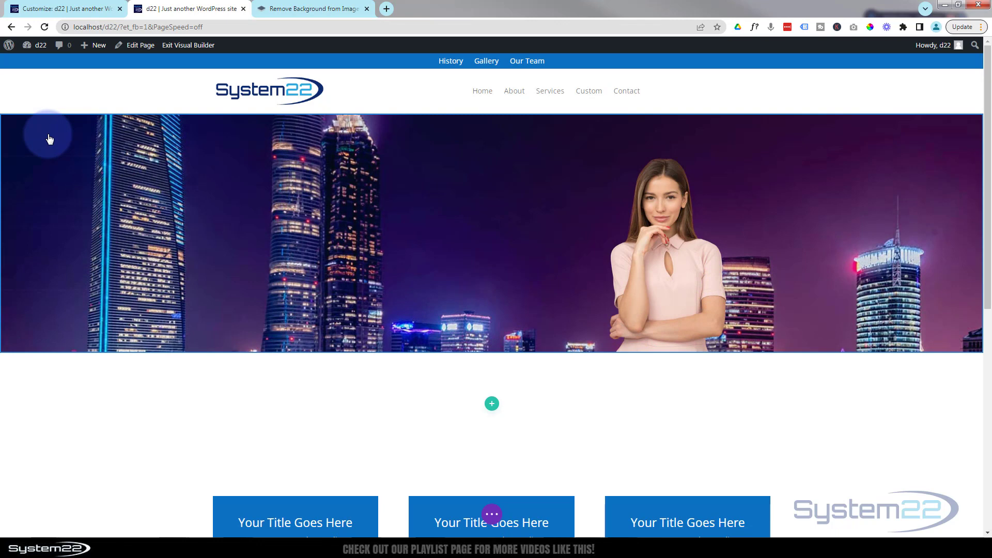
Delete the old city hero section and insert a two-thirds plus one-third row into the new empty section
left_click(71, 129)
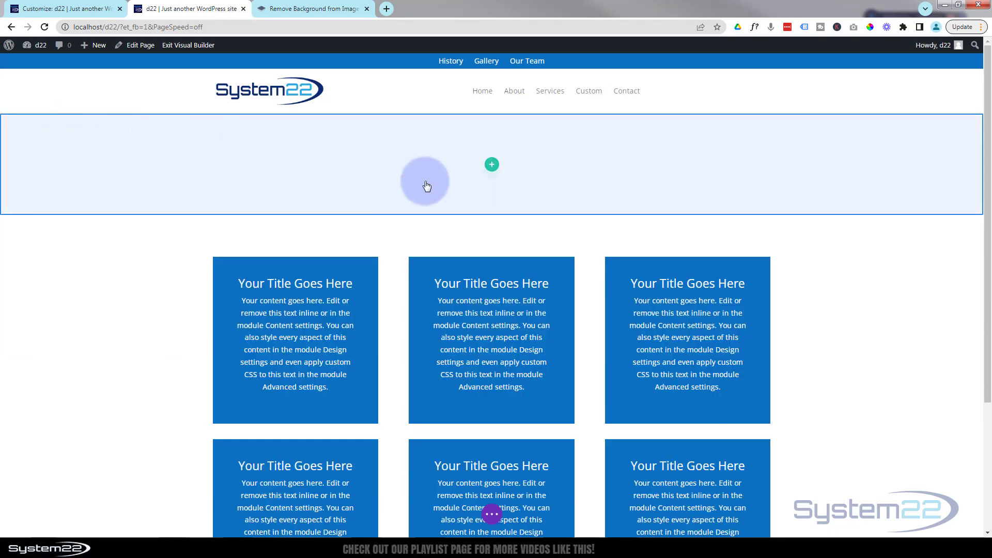
left_click(492, 164)
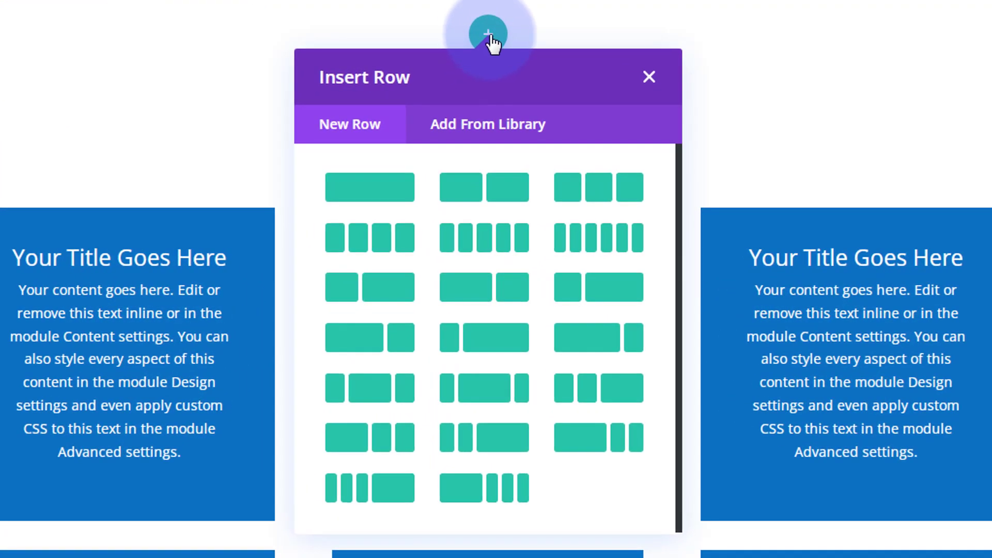
left_click(487, 313)
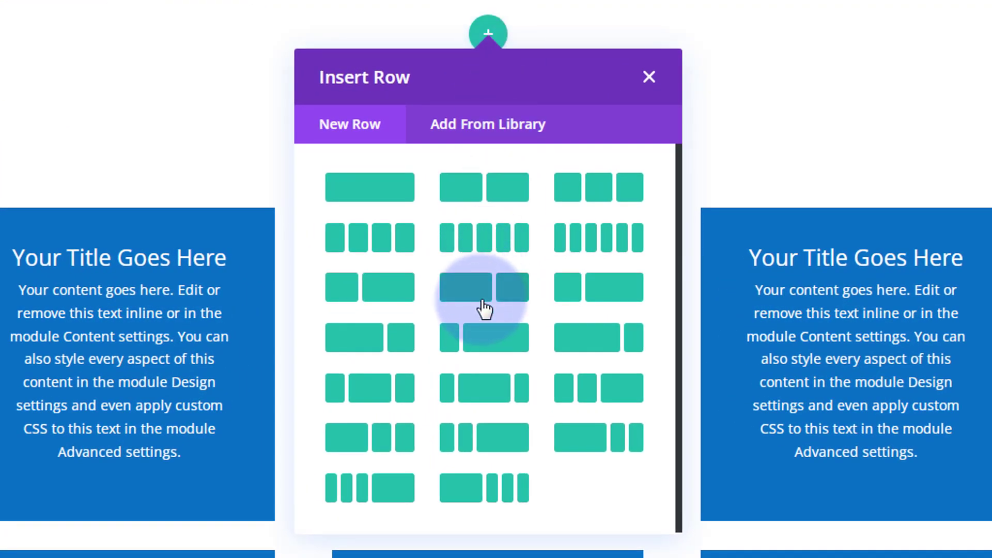
left_click(356, 343)
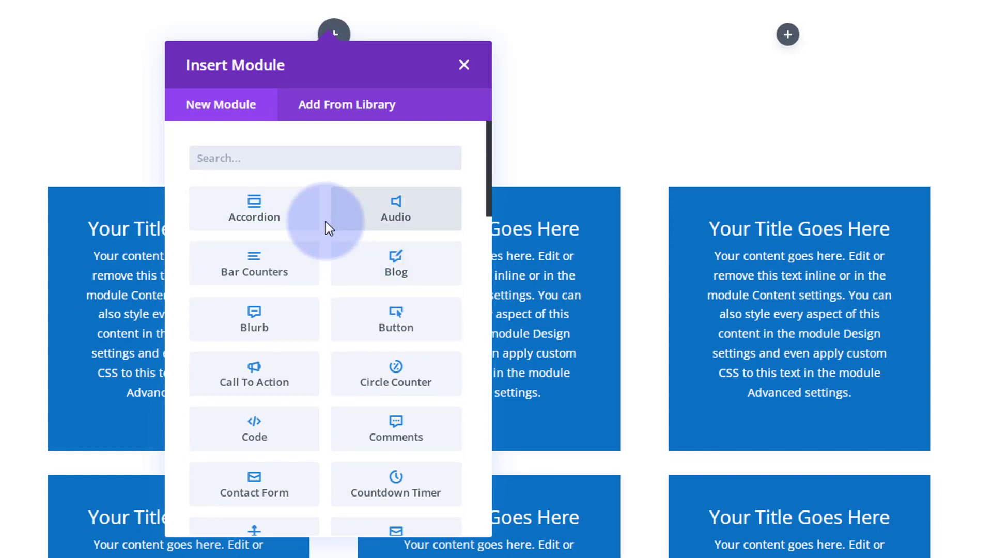
Insert a Call To Action module into the row's two-thirds column
scroll(292, 281, "down", 3)
scroll(296, 282, "down", 3)
scroll(296, 283, "up", 6)
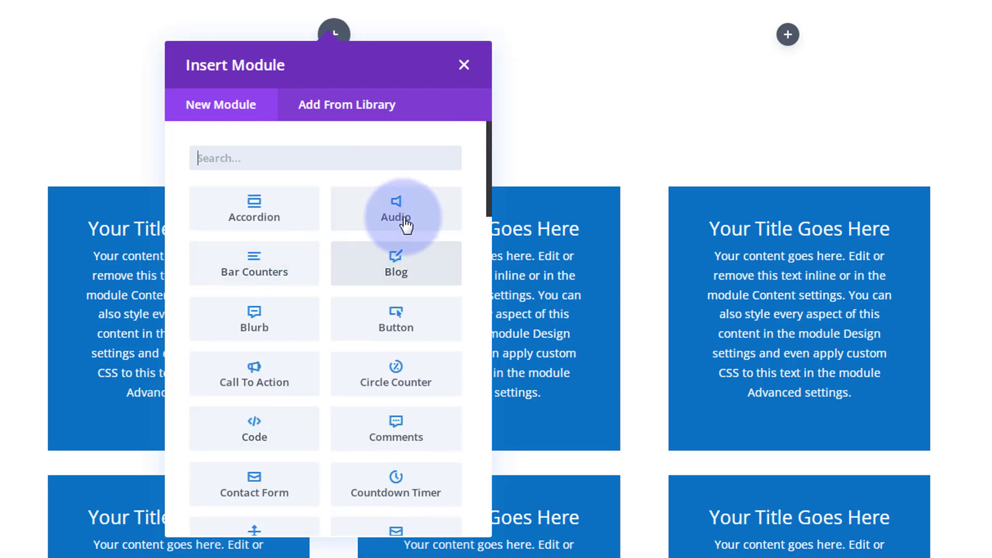
left_click(264, 381)
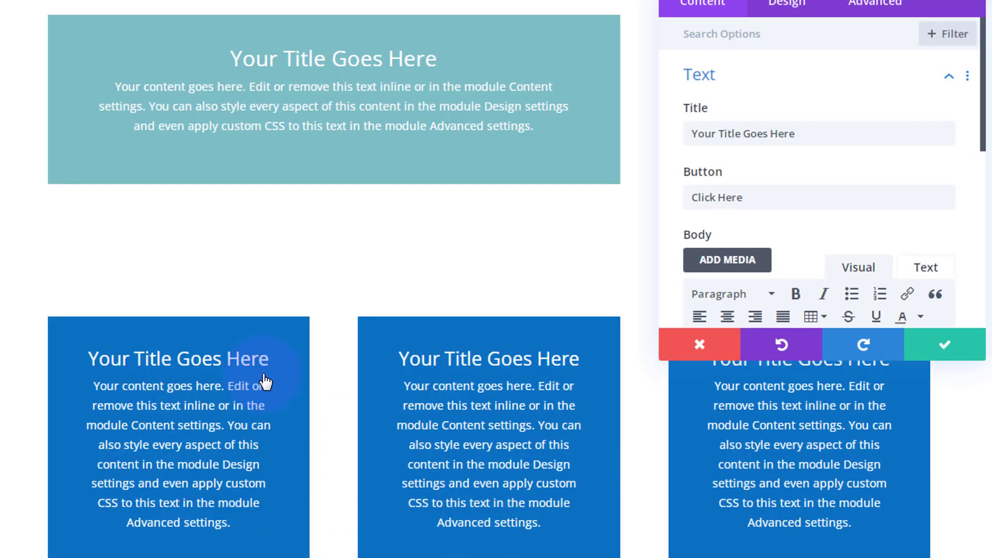
Set the call to action's title to "Visit Our City" and its button text to "Learn More"
left_click_drag(822, 133, 670, 132)
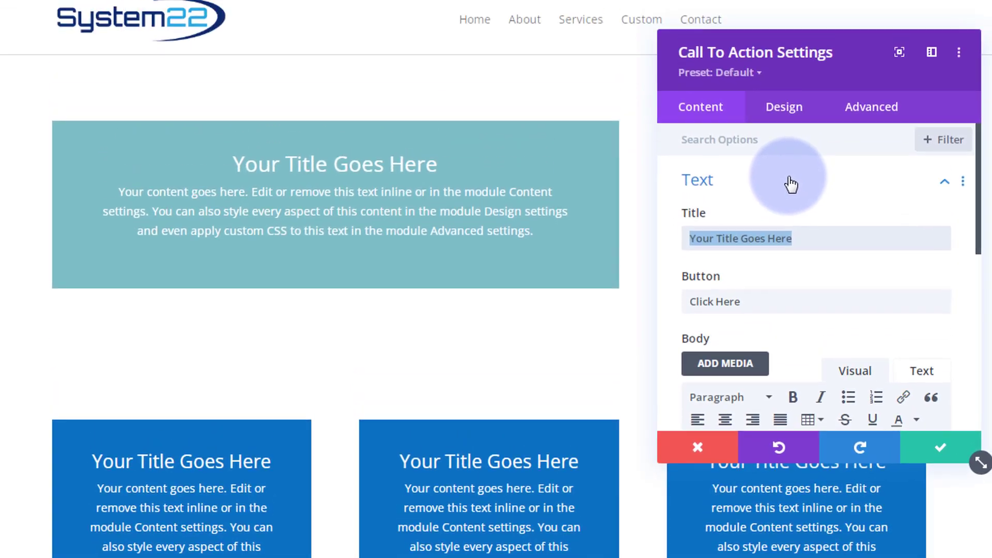
type("Visit Our City")
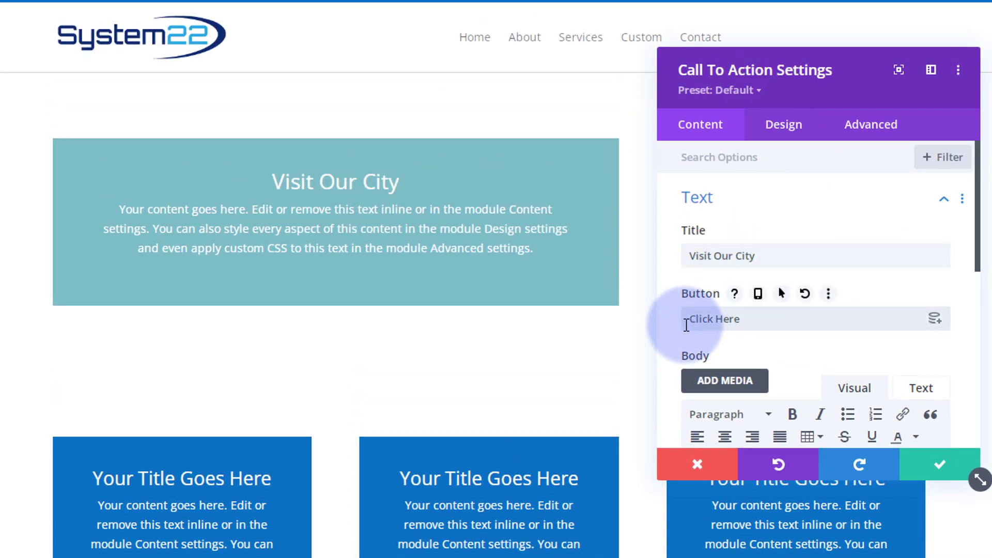
left_click_drag(686, 325, 751, 322)
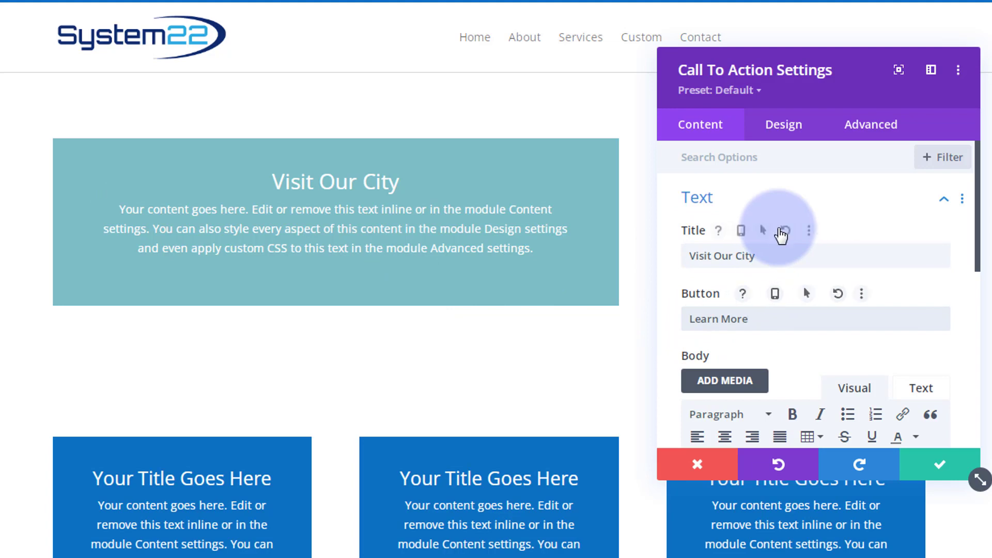
scroll(781, 236, "down", 3)
scroll(781, 226, "down", 2)
scroll(776, 243, "up", 2)
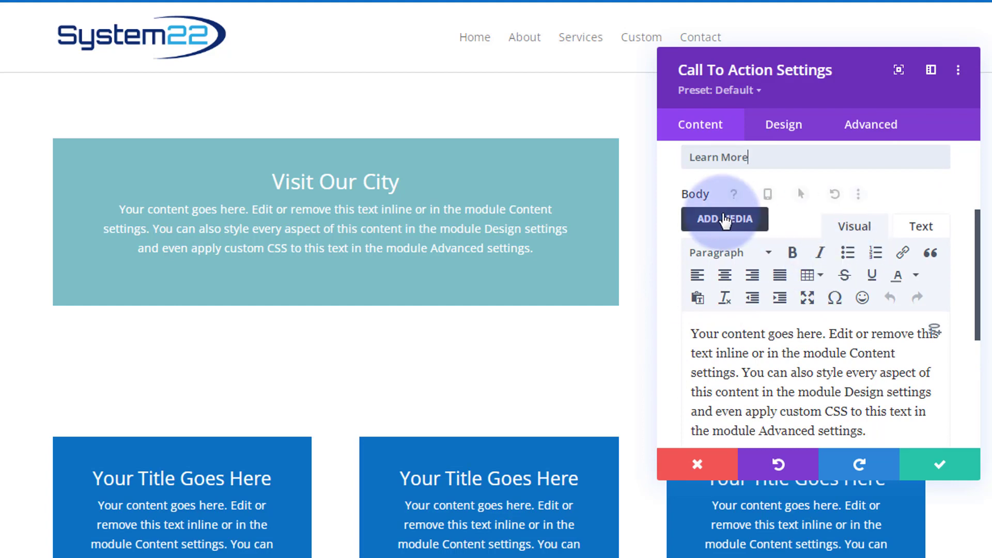
left_click(719, 254)
left_click(677, 247)
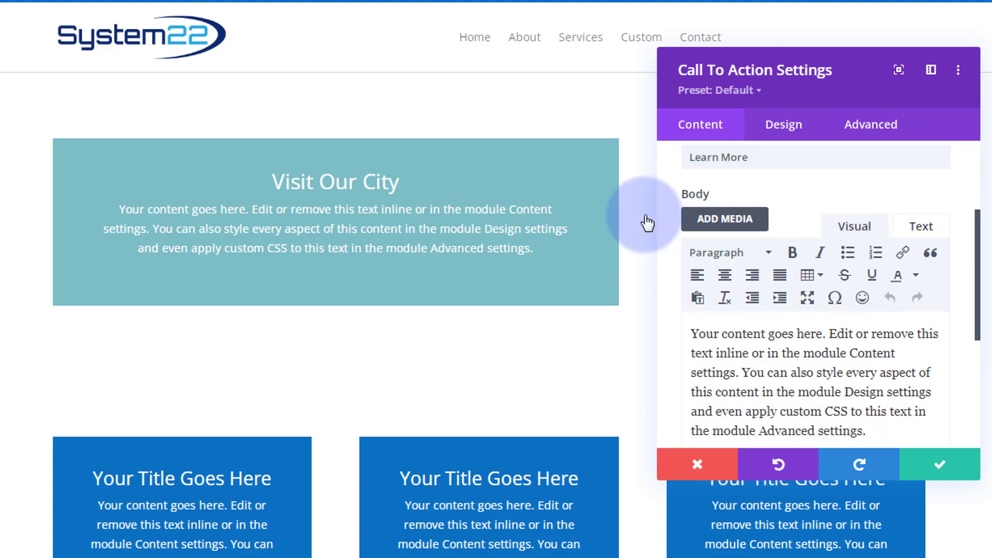
Set the call to action's Button Link URL and Module Link URL to #, keep the button target In The Same Window, and save
scroll(771, 310, "down", 1)
scroll(772, 309, "down", 3)
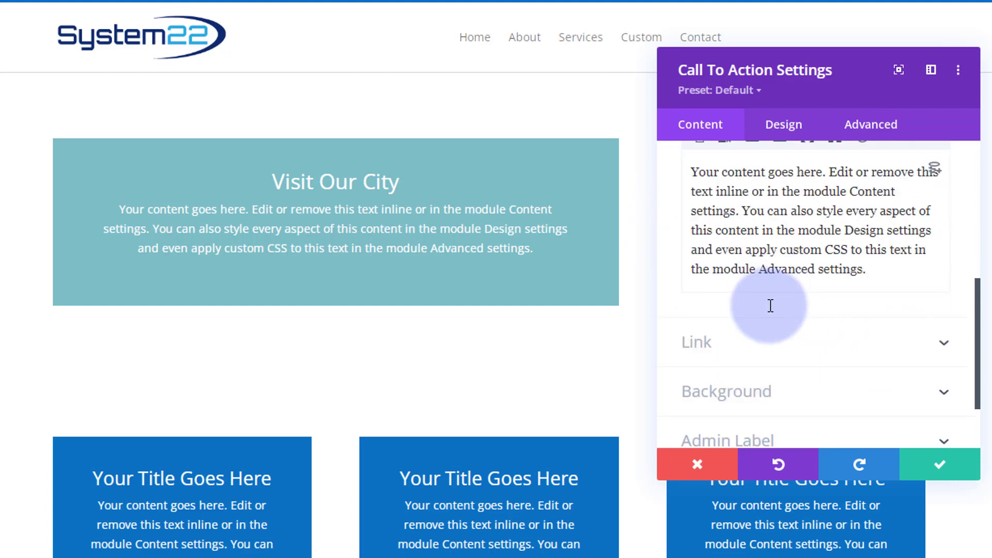
scroll(773, 272, "down", 2)
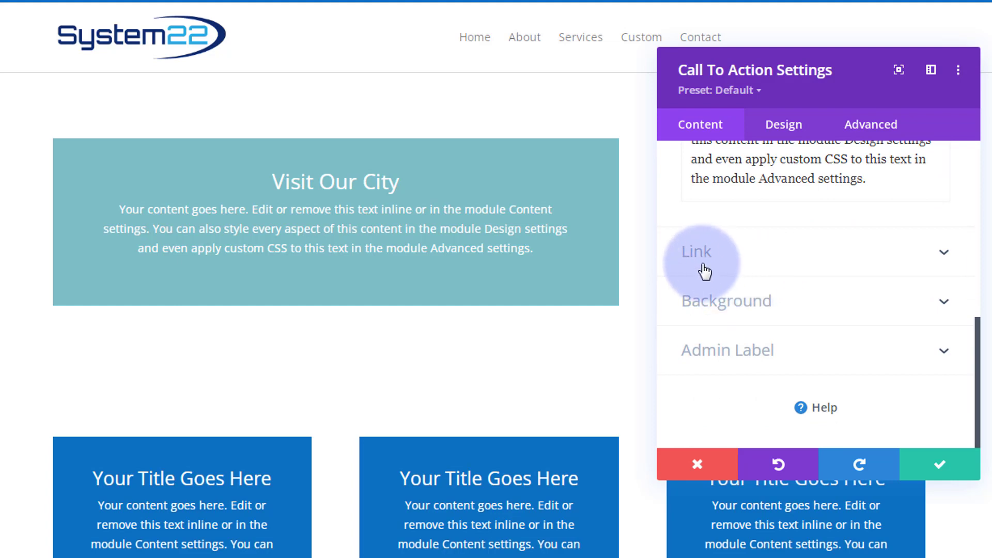
left_click(783, 259)
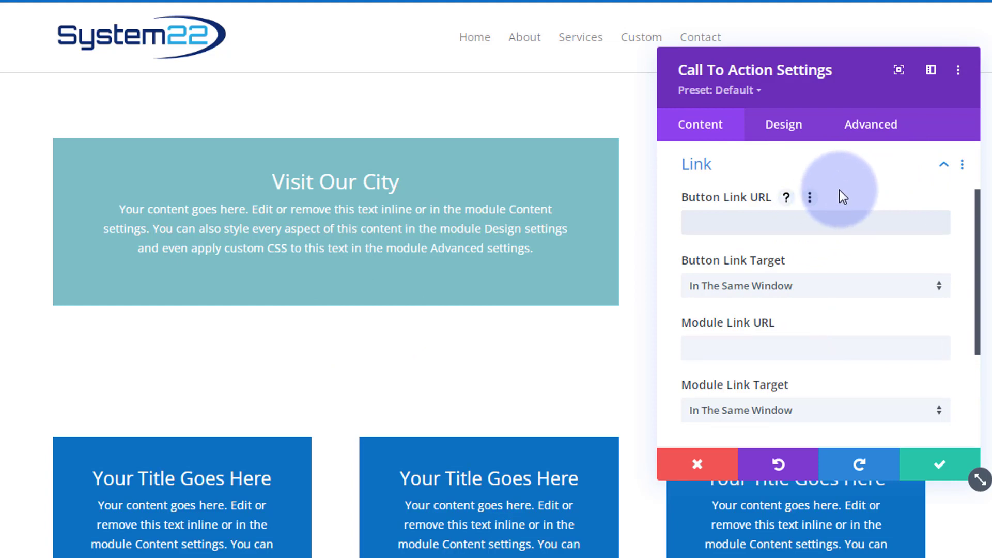
type("#")
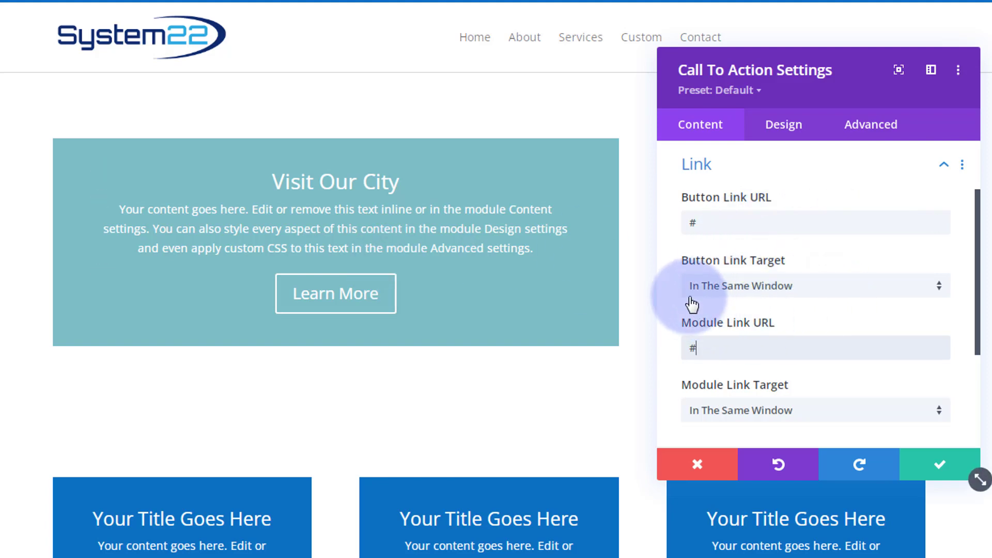
left_click(809, 293)
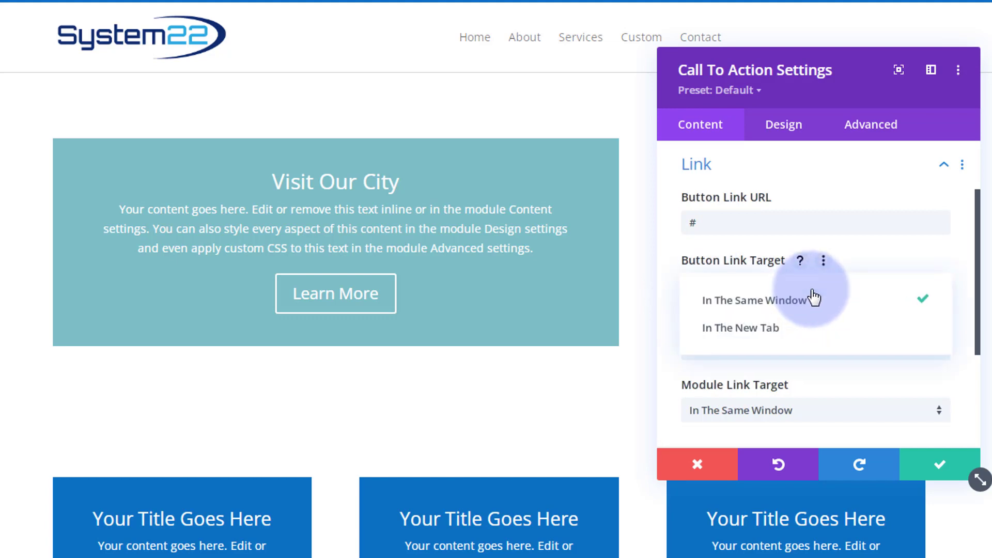
left_click(674, 294)
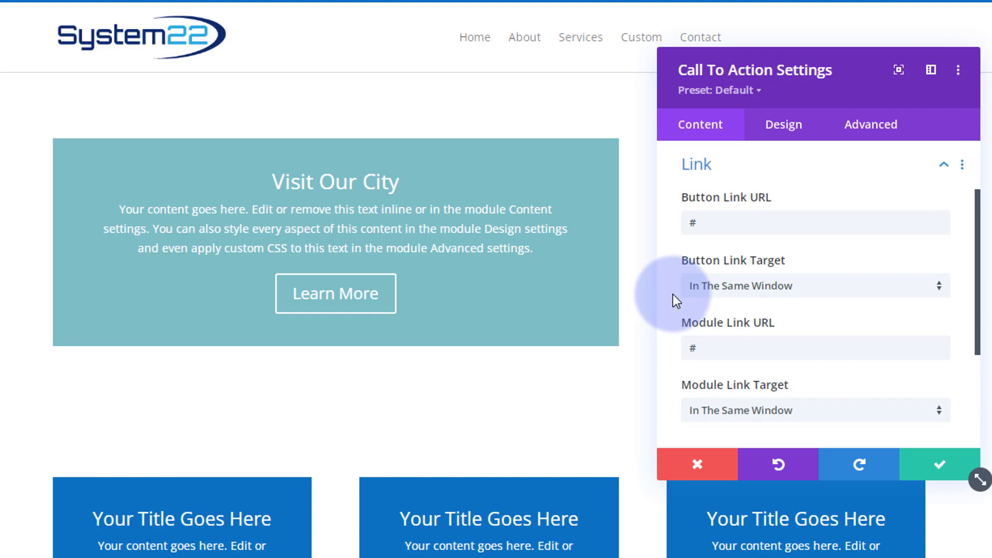
left_click(923, 470)
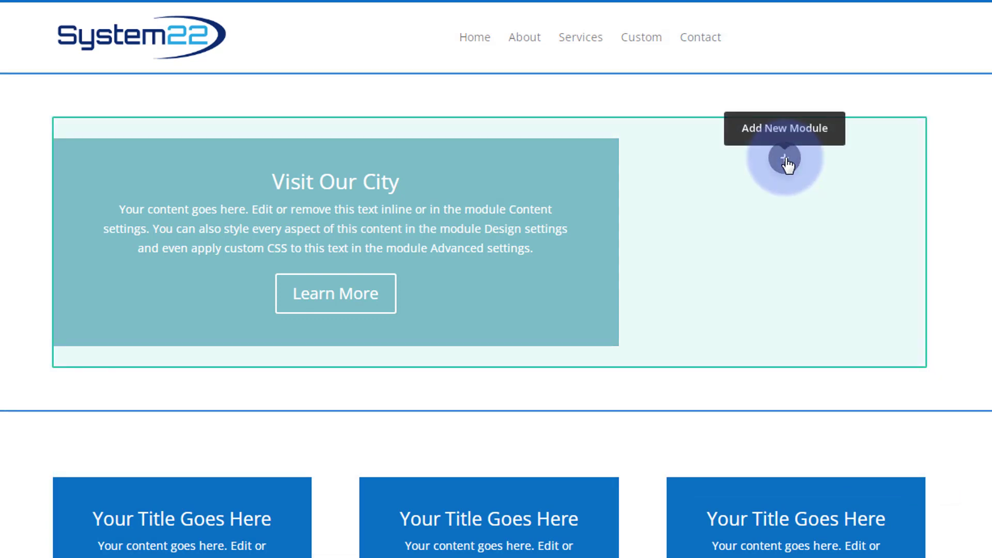
Insert an Image module into the row's empty one-third column
left_click(786, 158)
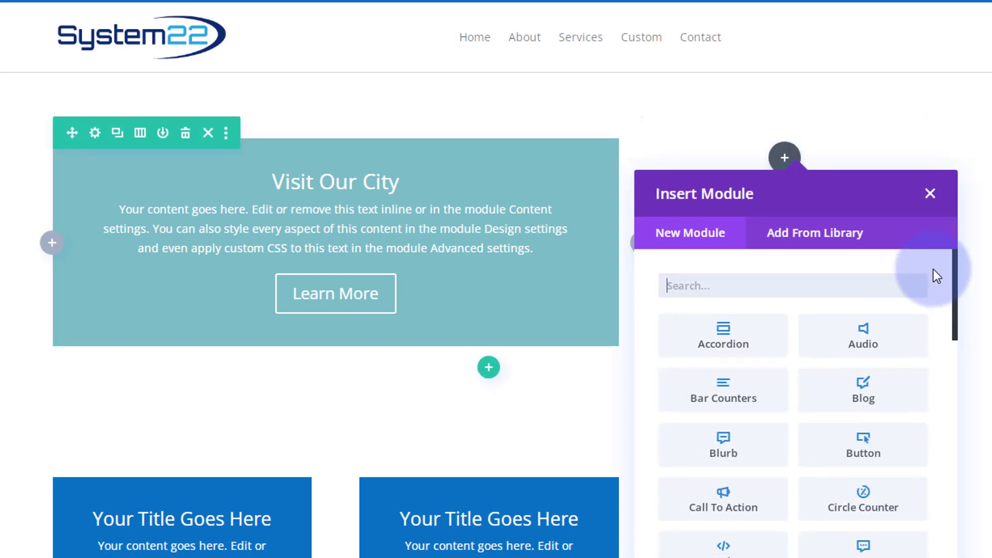
scroll(742, 336, "down", 3)
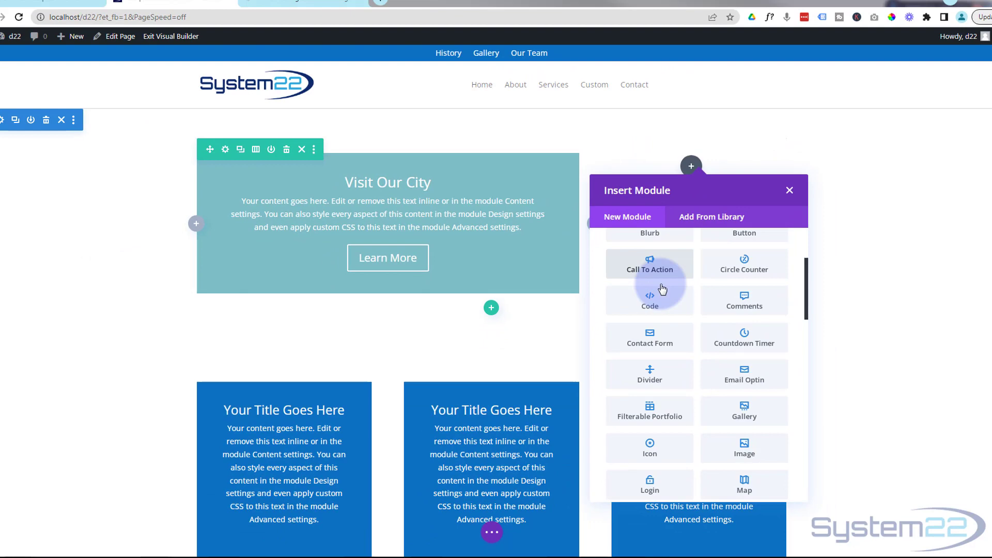
scroll(752, 347, "down", 3)
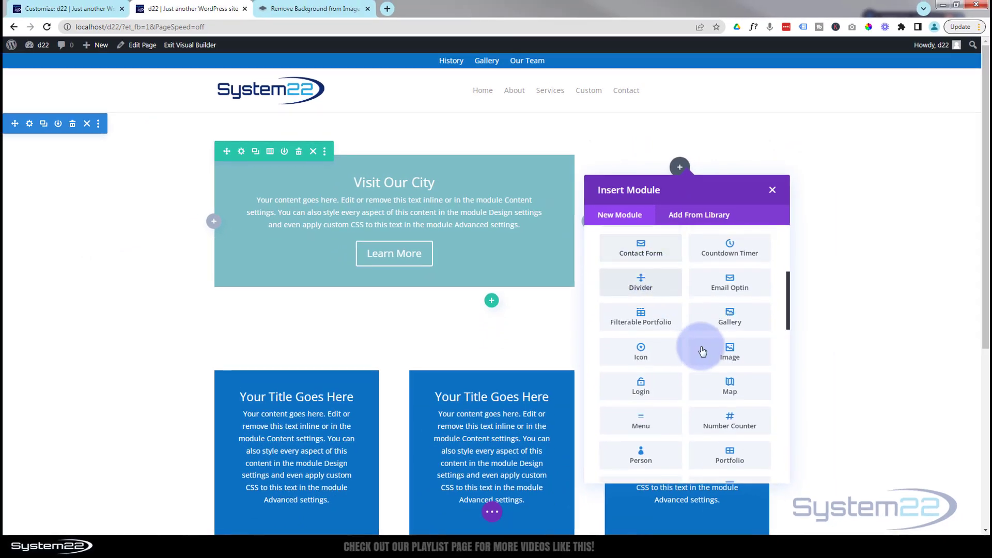
left_click(726, 352)
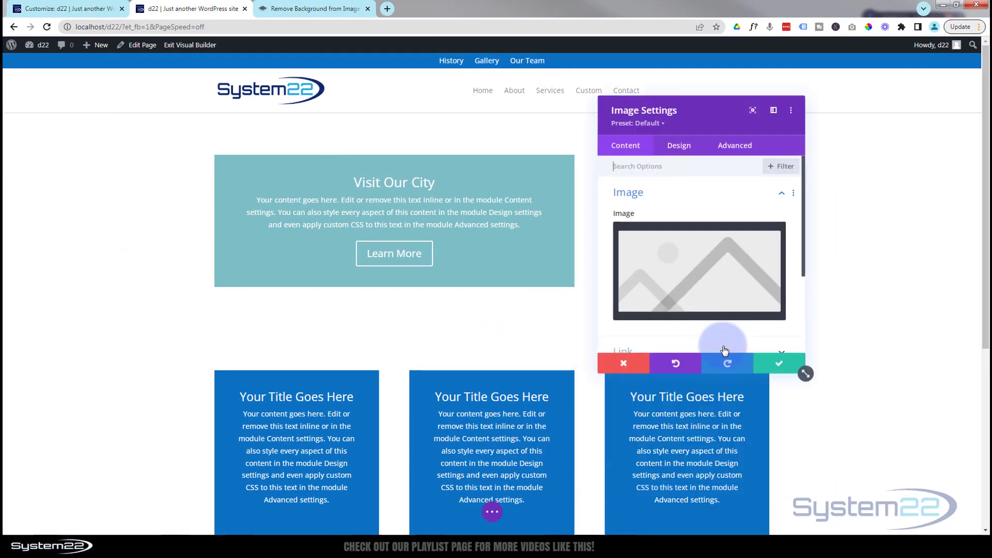
View the background-free portrait in the remove.bg tab and choose img598.png from the media library as the module's image
left_click(670, 270)
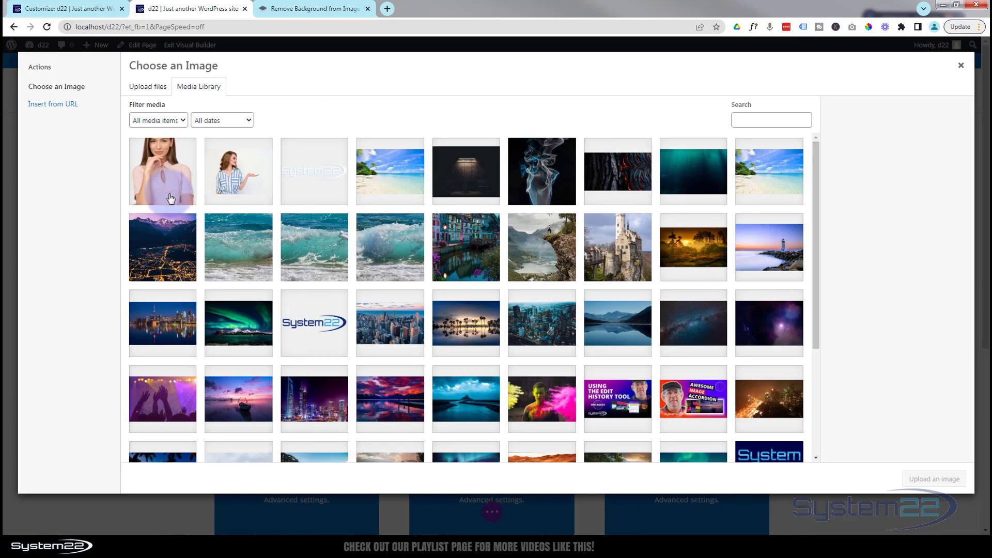
left_click(310, 9)
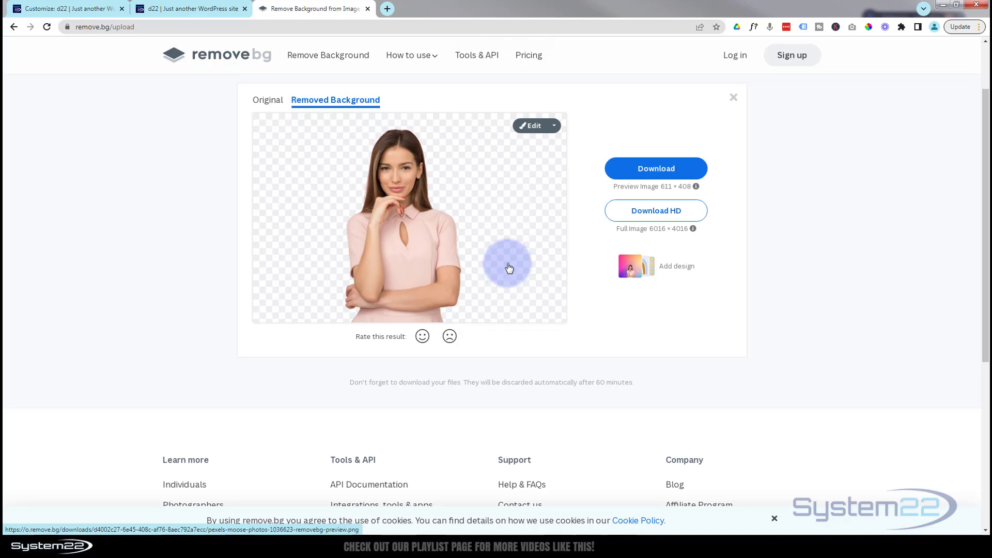
left_click(188, 10)
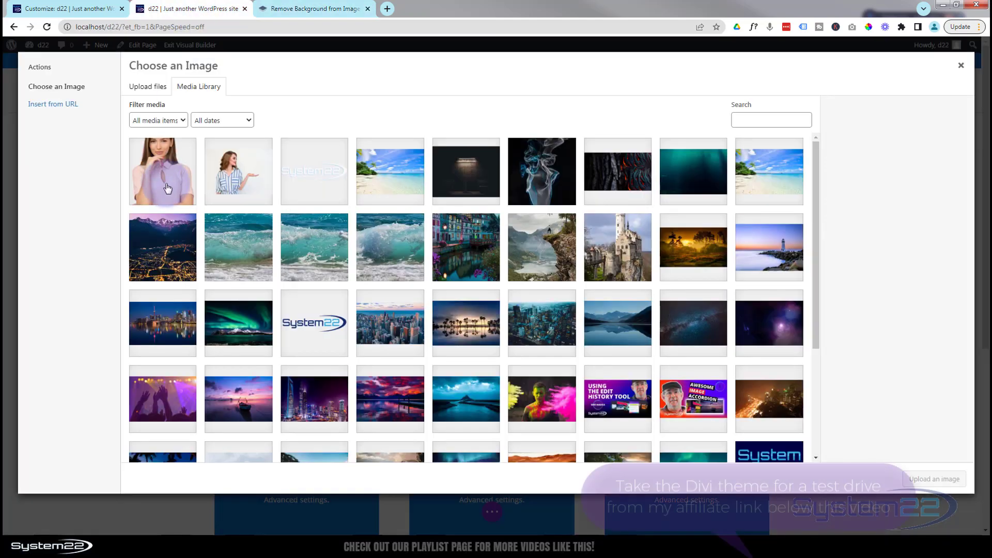
left_click(170, 188)
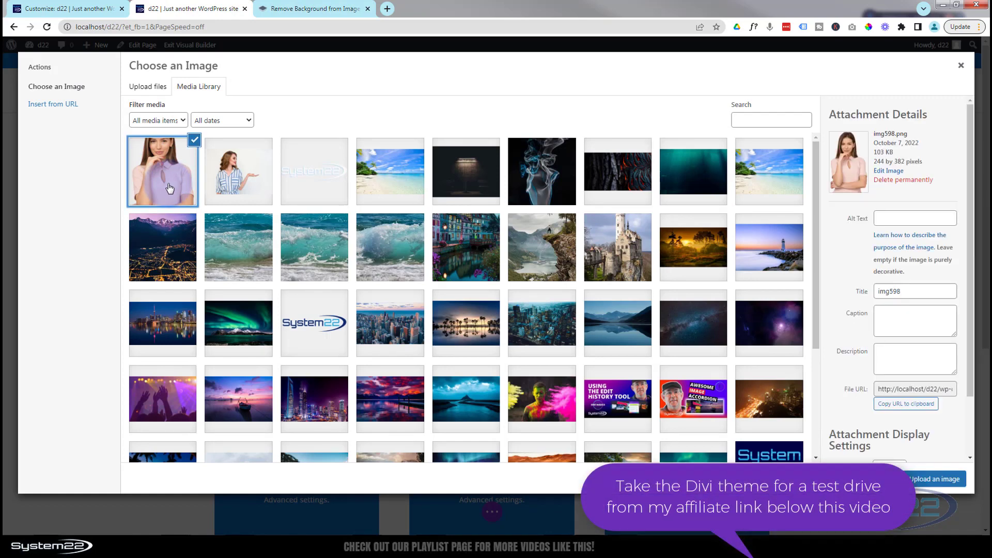
left_click(950, 485)
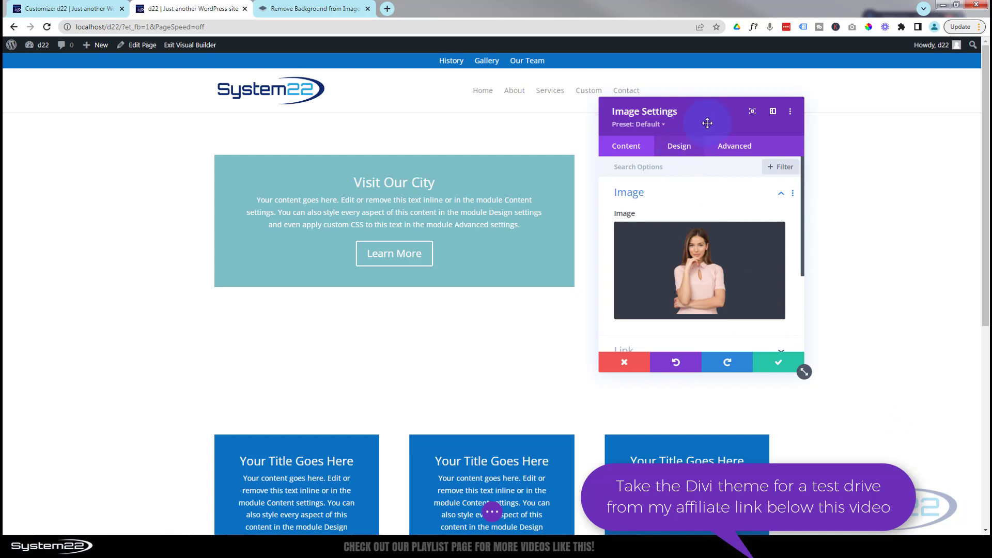
Move the image settings clear of the portrait, review the link options without adding a link, and save the image module
left_click_drag(704, 123, 394, 117)
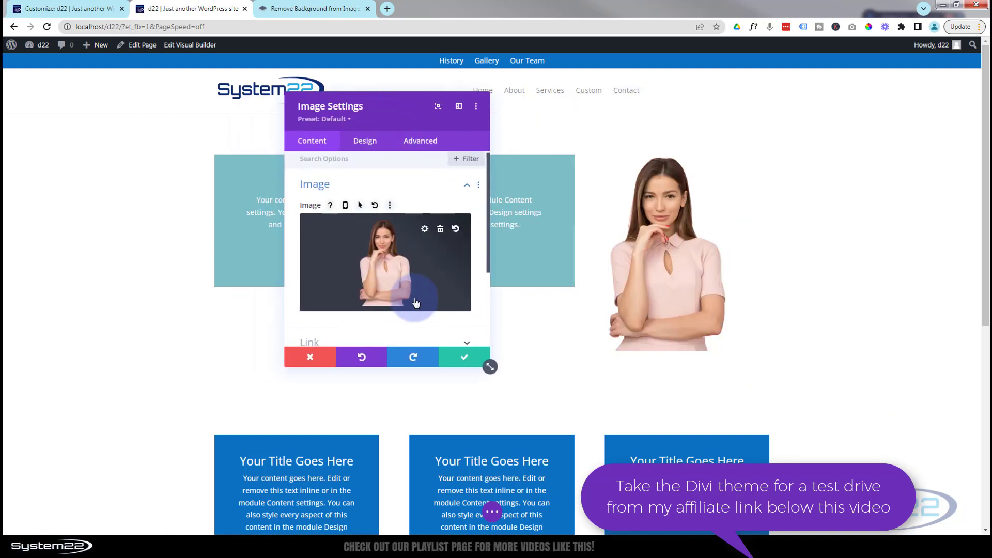
scroll(399, 295, "down", 1)
left_click(422, 295)
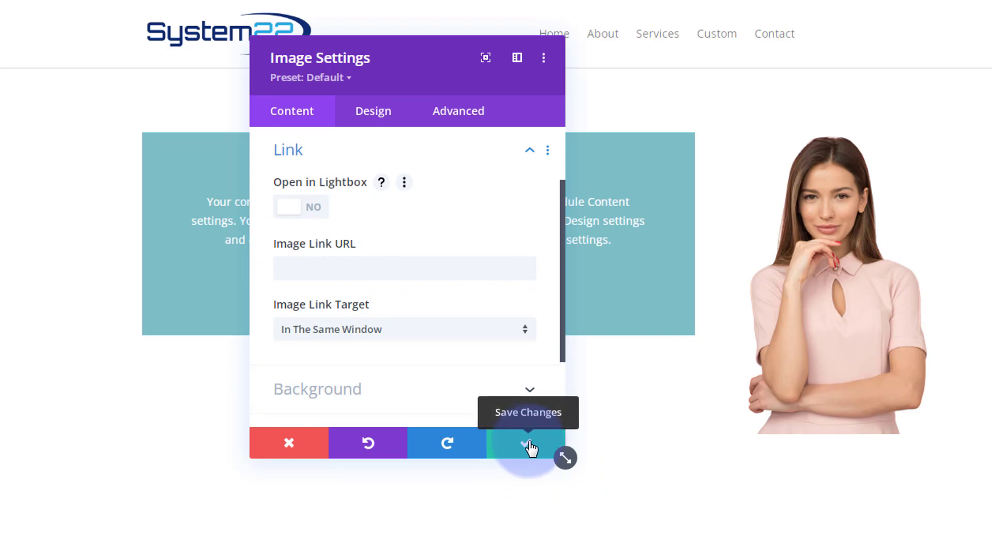
left_click(531, 449)
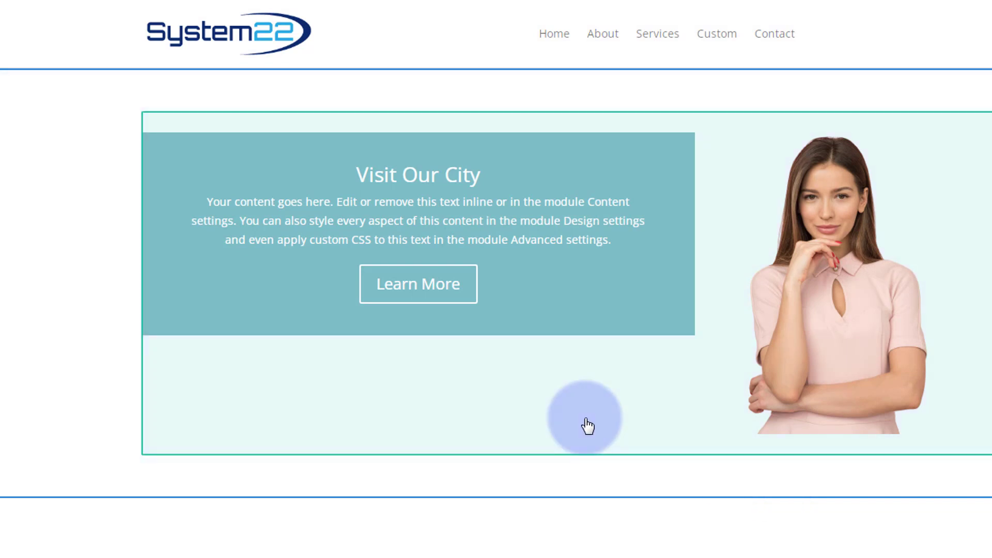
mouse_move(549, 412)
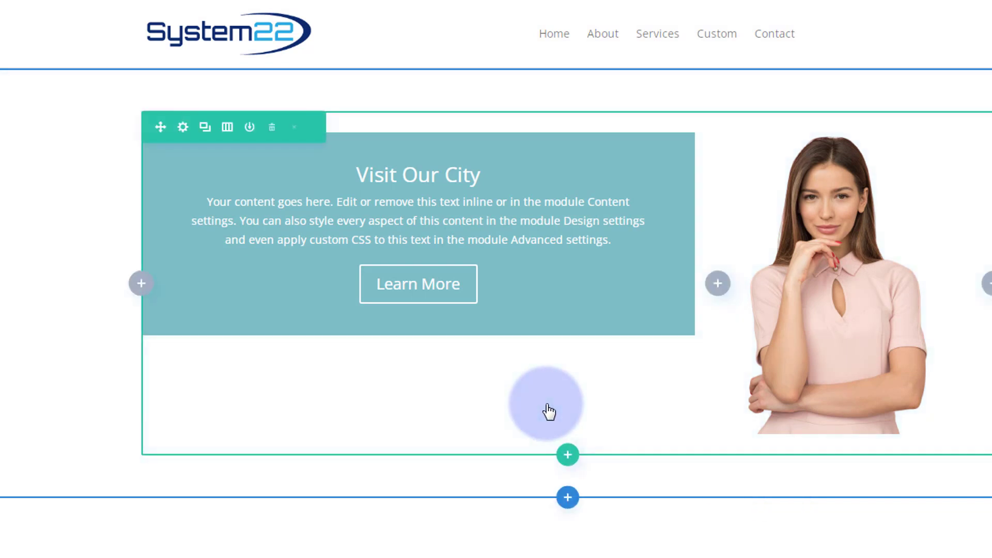
Set the hero row's bottom padding to 0px and save the row settings
left_click(183, 128)
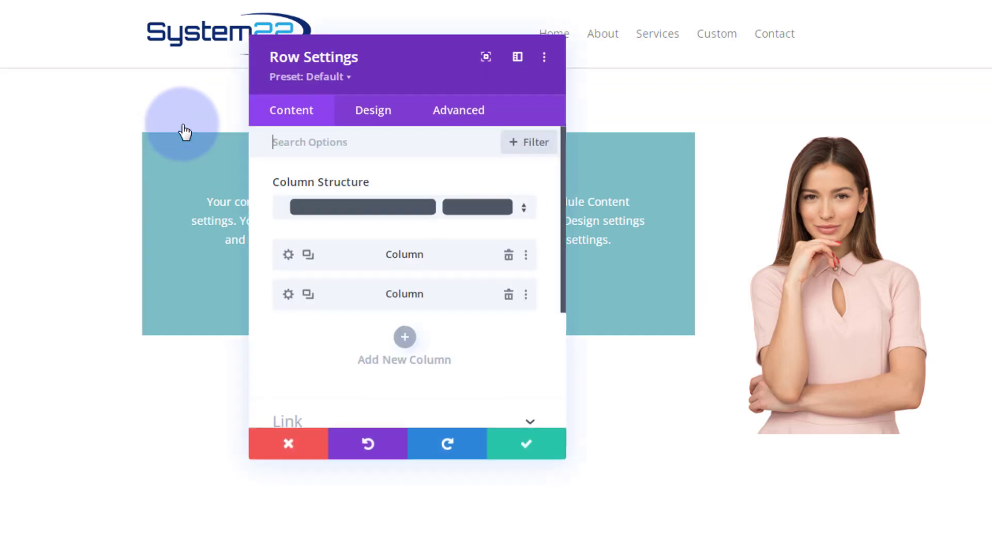
left_click(370, 119)
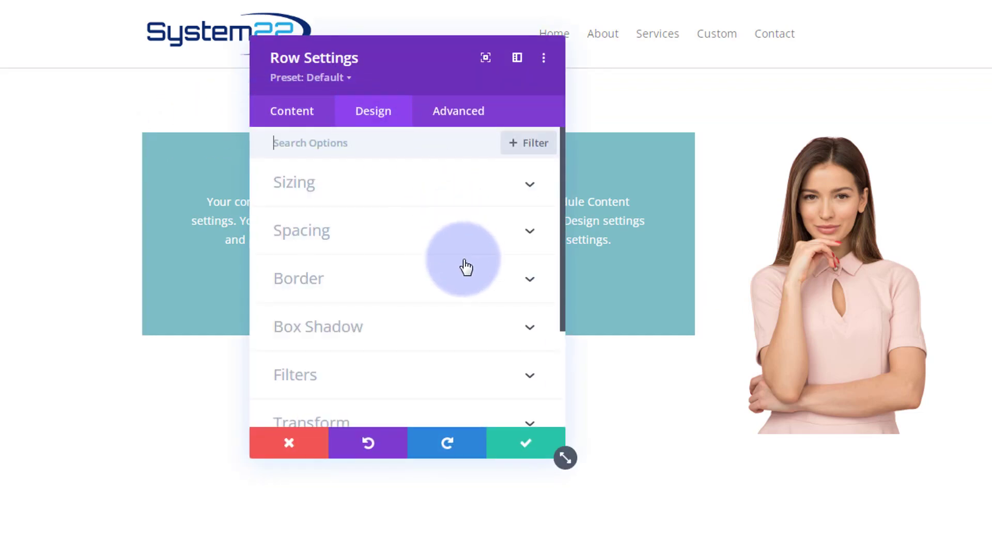
left_click(418, 238)
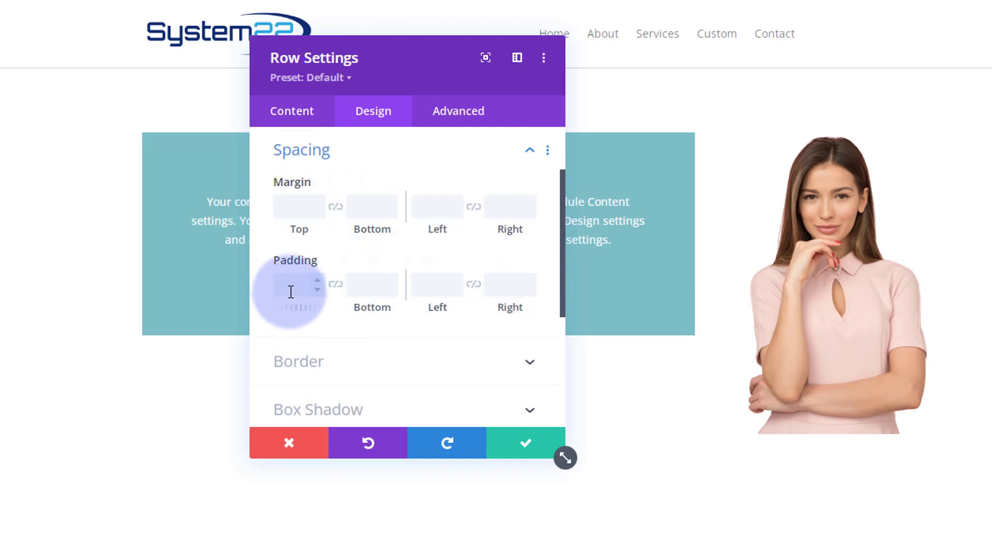
left_click(371, 285)
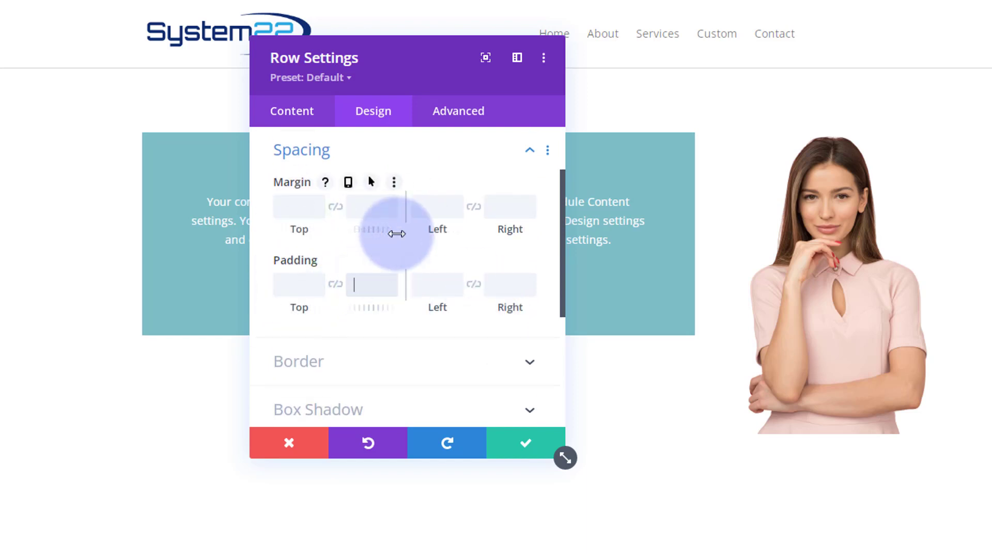
type("0px")
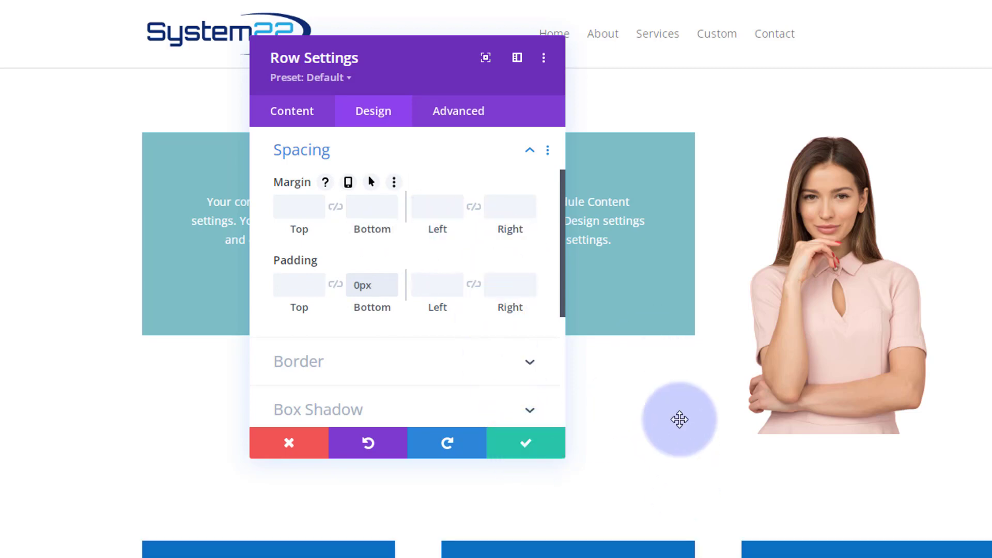
left_click(526, 446)
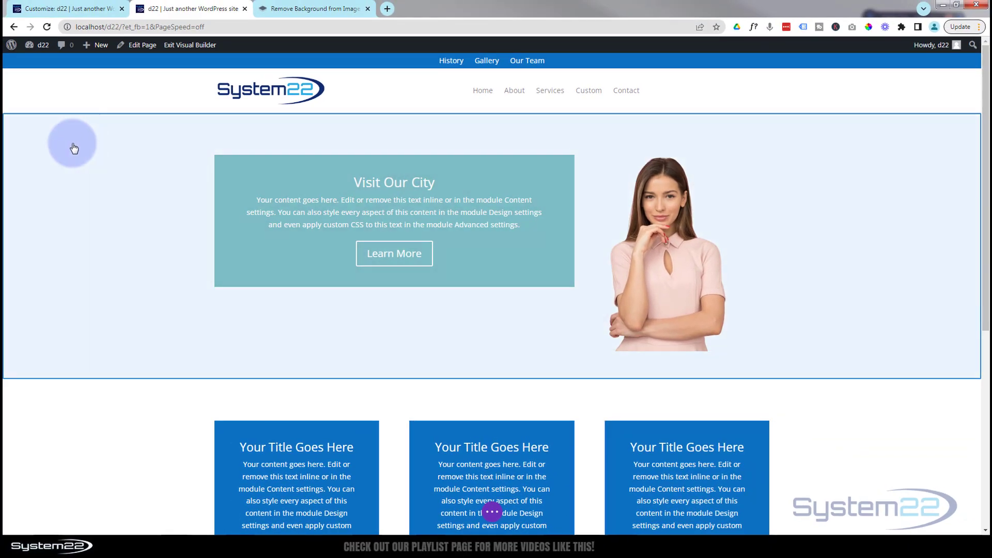
Set the night skyline picture d.jpg from the media library as the hero section's background image
left_click(72, 144)
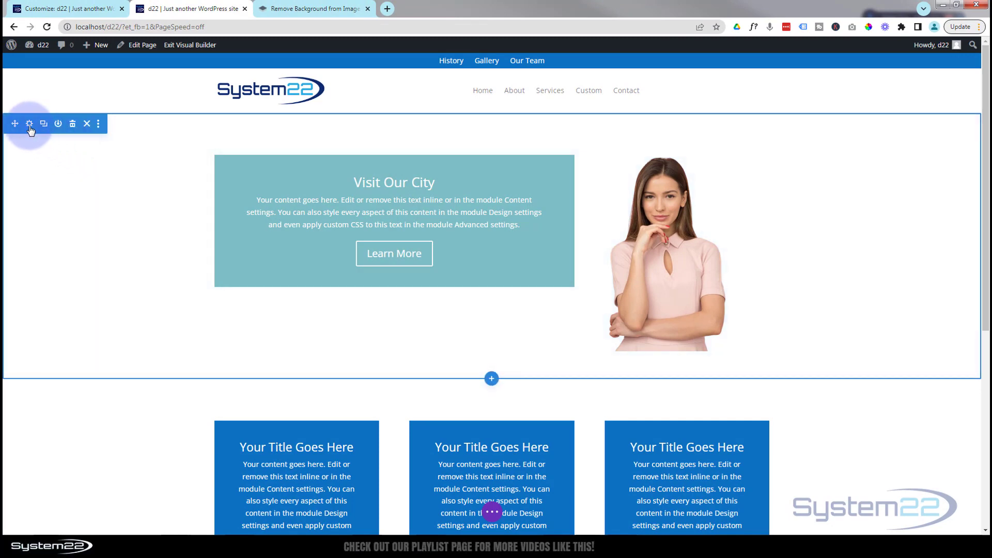
left_click(29, 124)
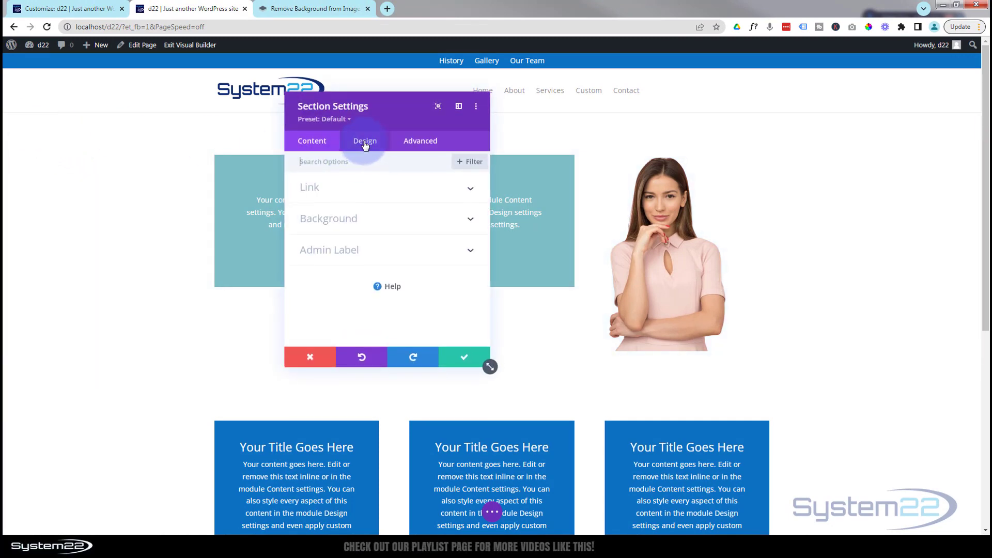
left_click(378, 226)
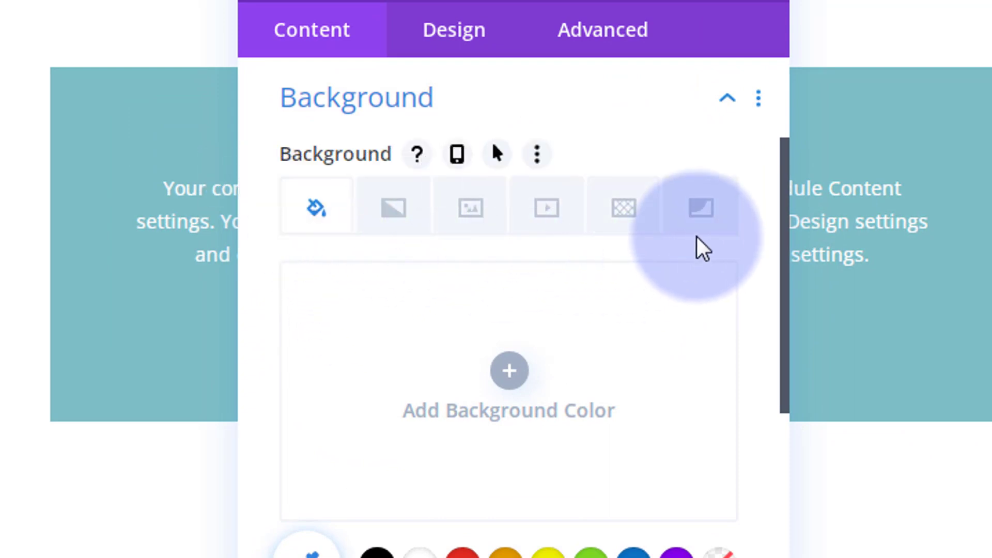
left_click(479, 207)
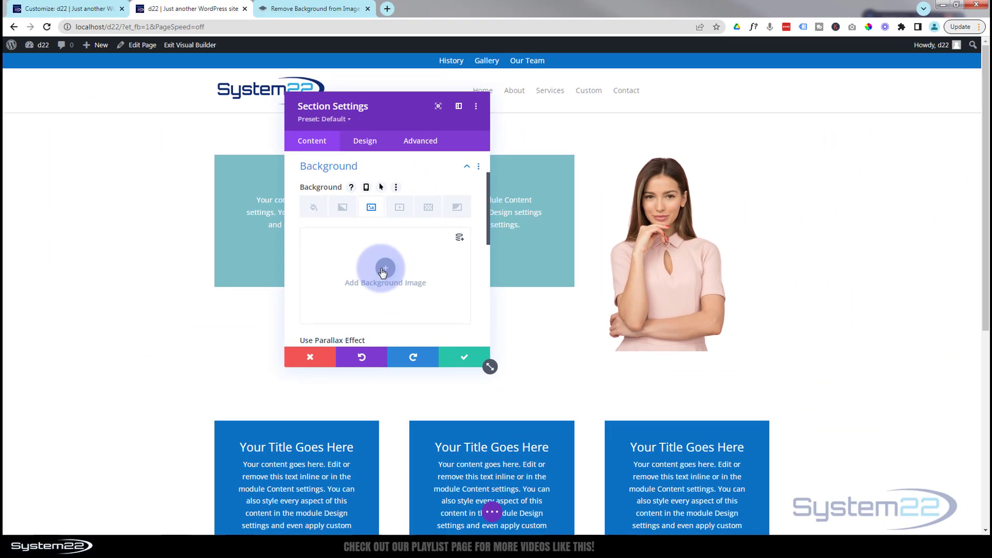
left_click(481, 460)
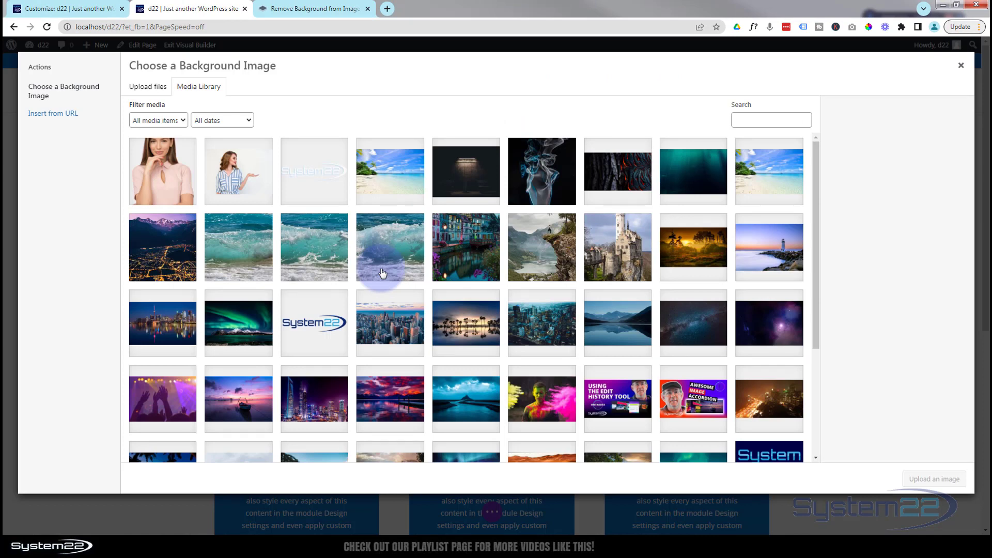
left_click(324, 405)
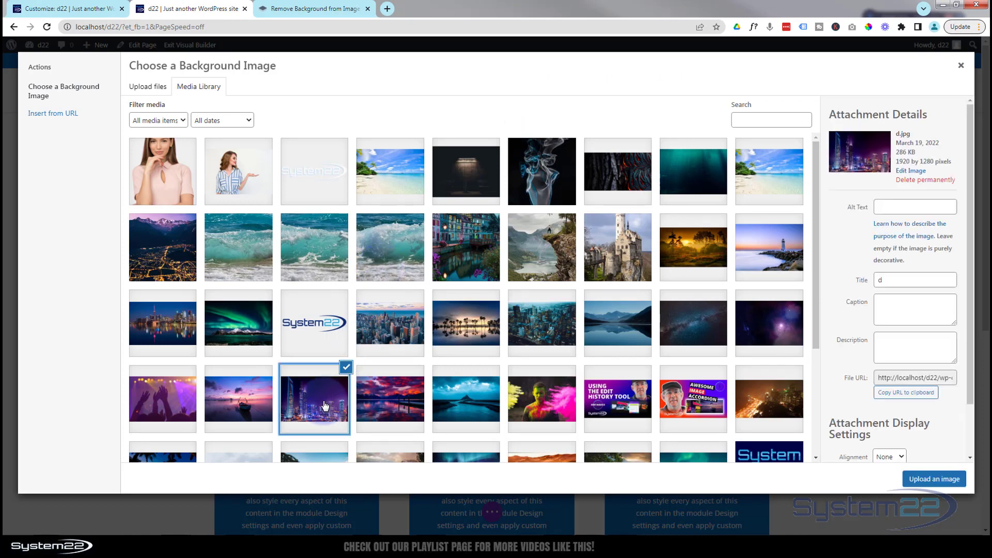
left_click(925, 479)
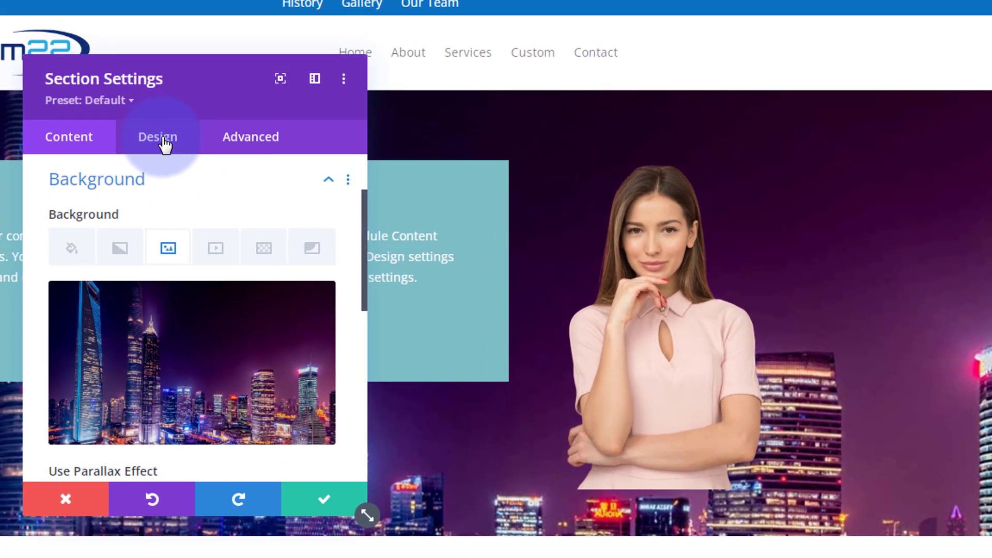
Set the hero section's bottom padding to 0px, move the settings window lower on the page, and save the section
left_click(167, 147)
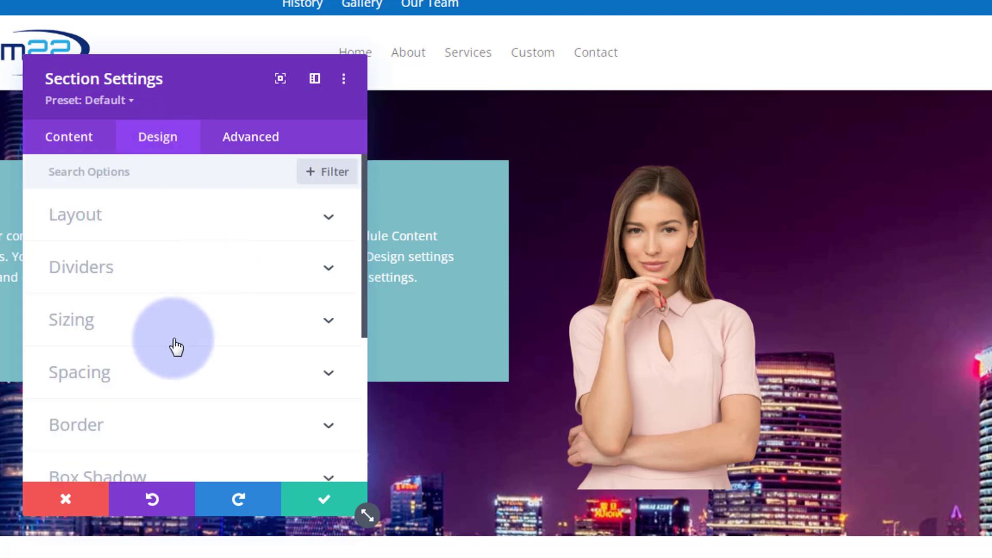
left_click(175, 362)
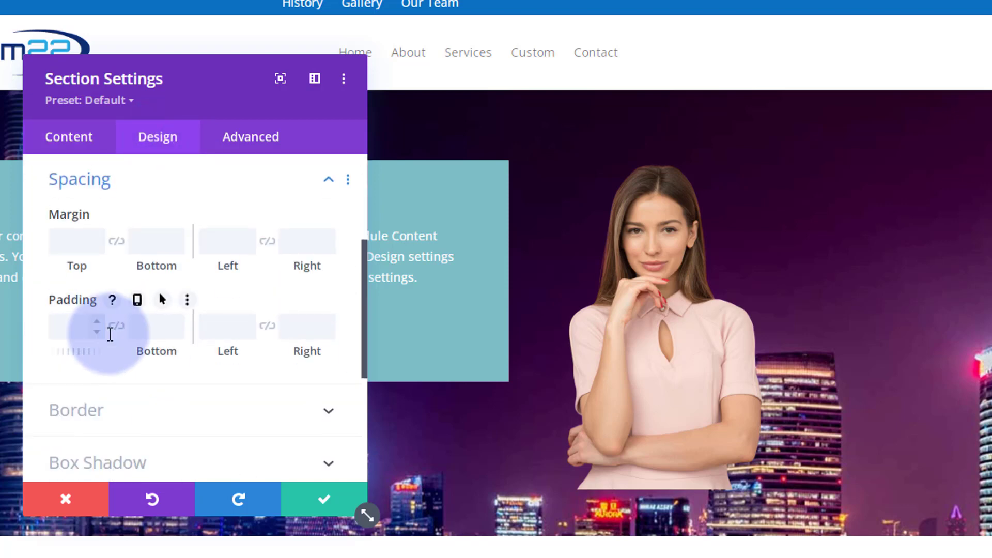
left_click(159, 331)
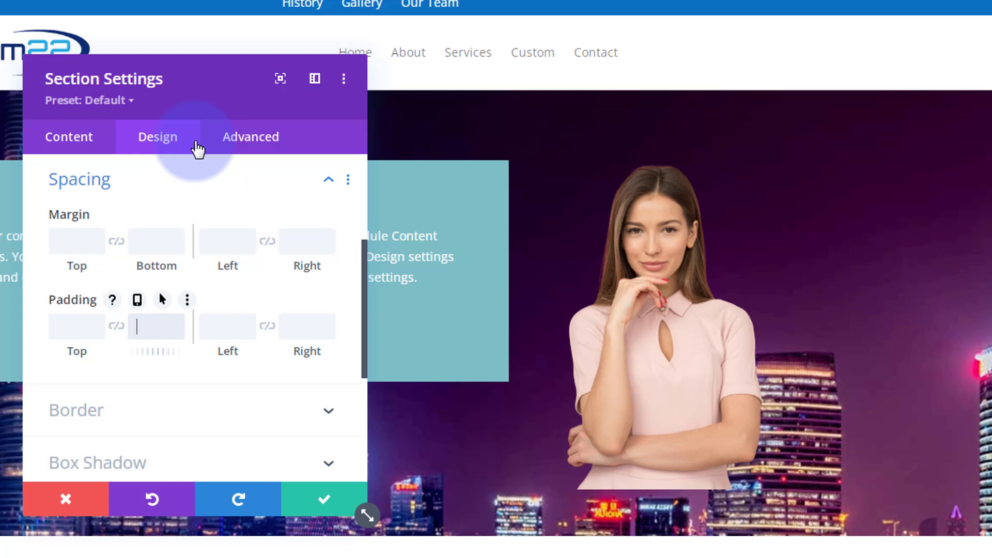
type("0px")
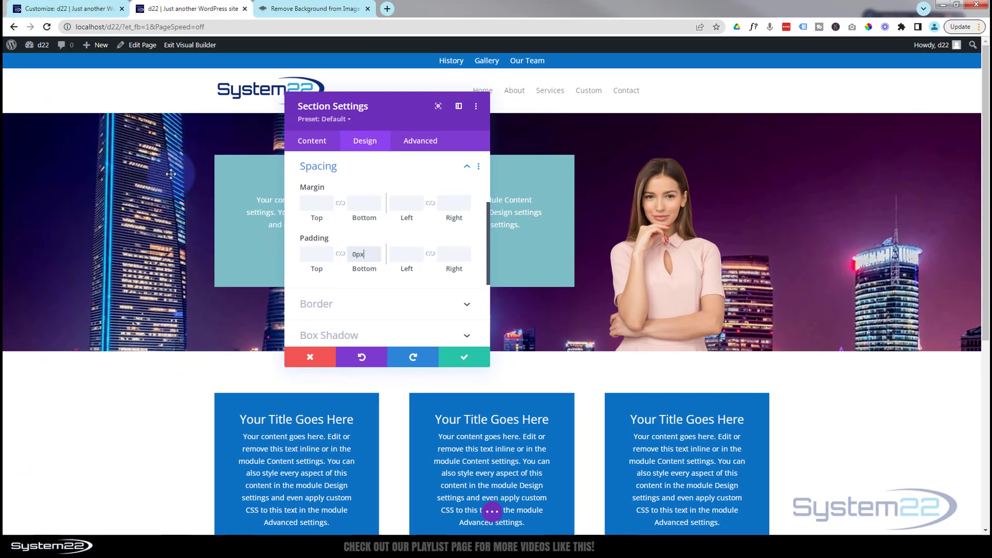
left_click_drag(408, 118, 359, 168)
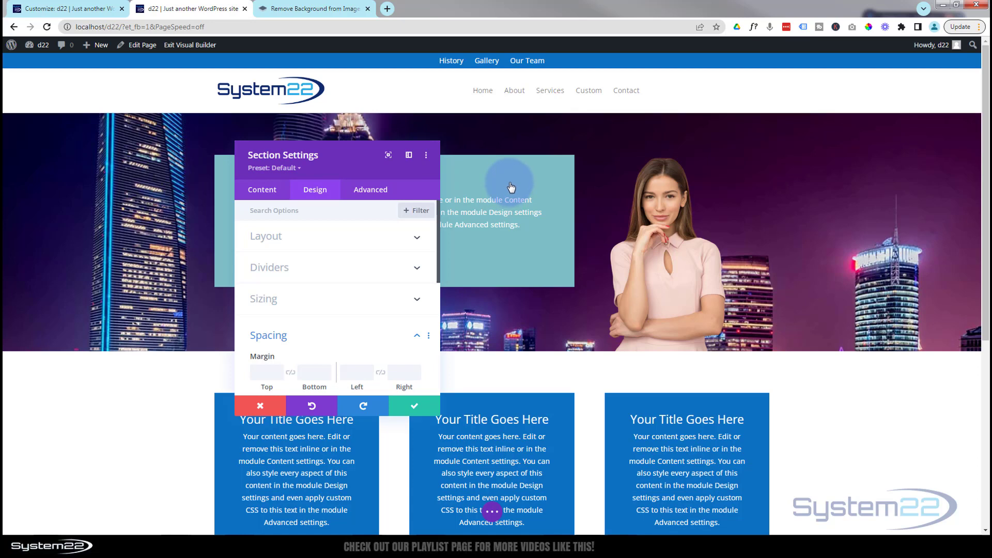
left_click(420, 407)
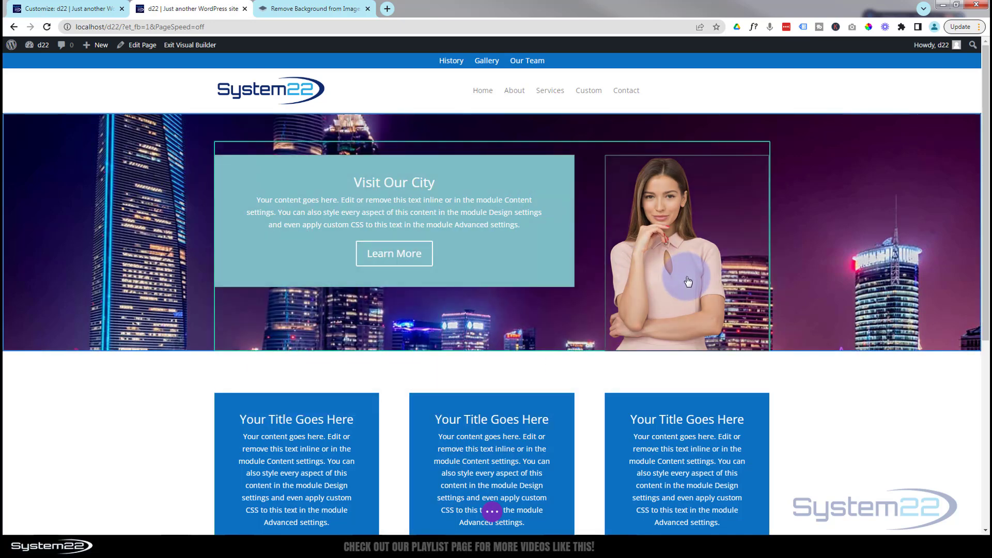
Give the portrait image module the CSS class heroim and save it
mouse_move(687, 279)
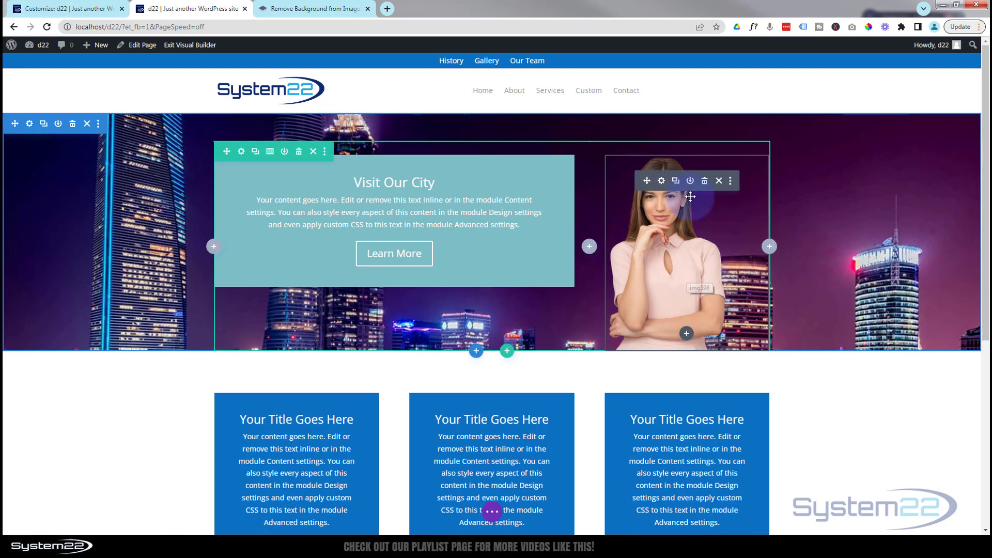
left_click(662, 183)
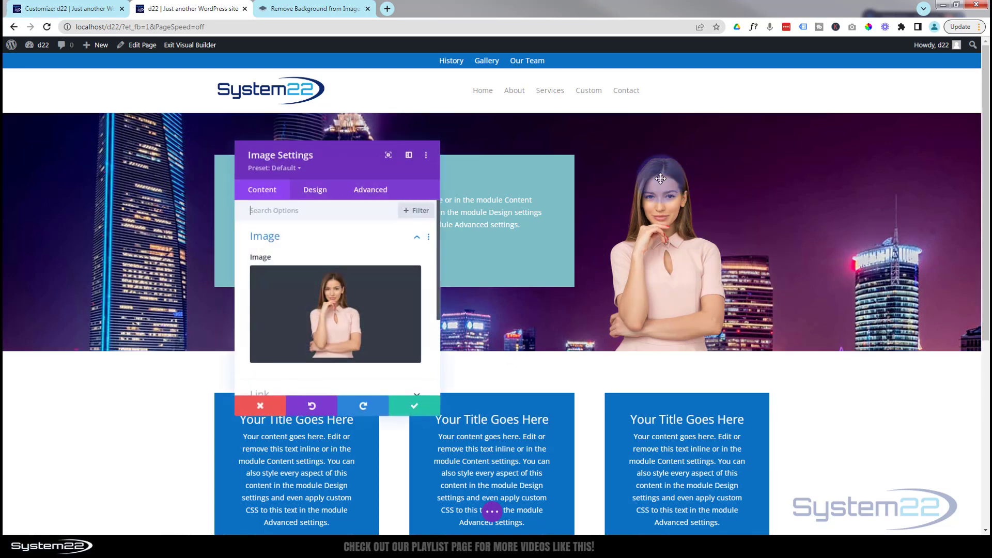
left_click(382, 192)
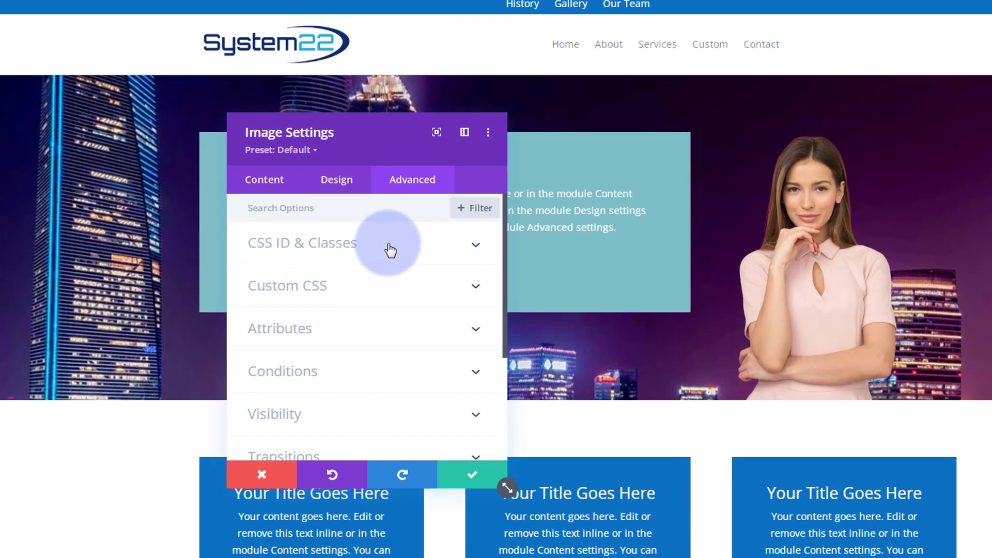
left_click(354, 238)
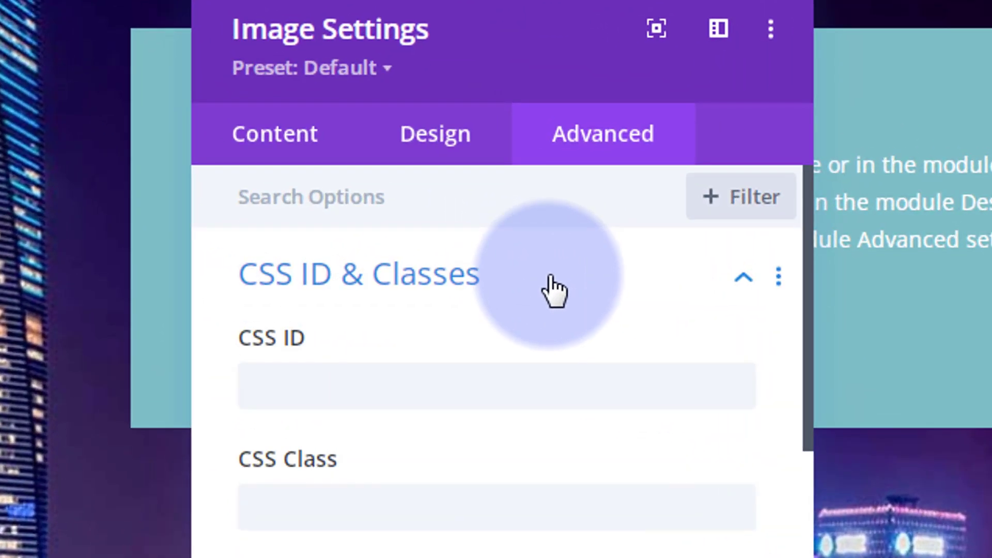
left_click(274, 494)
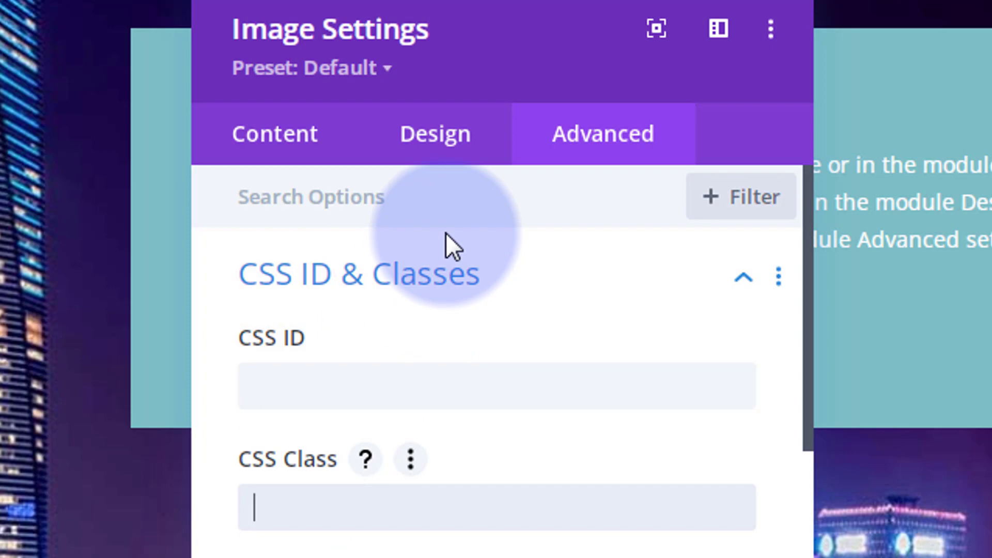
type("heroim")
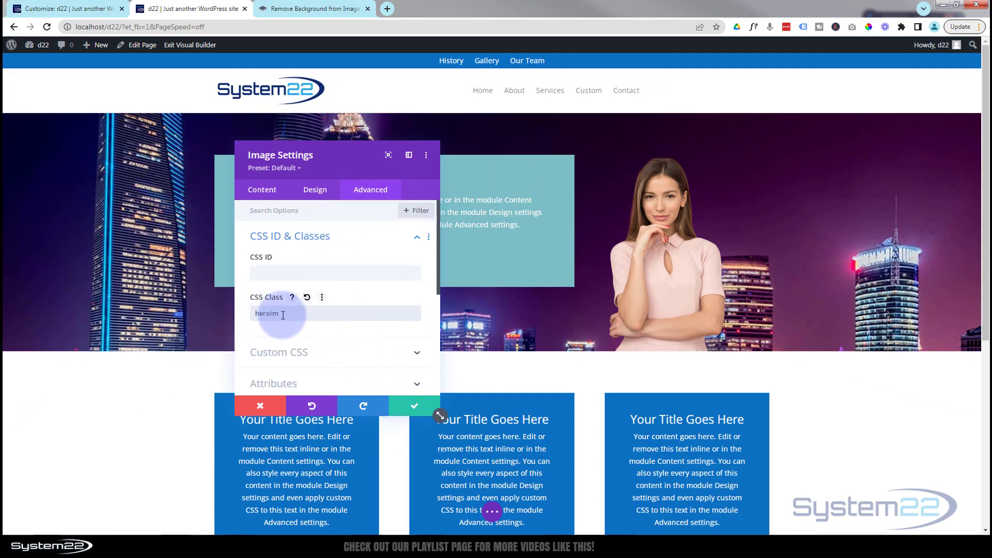
left_click(419, 409)
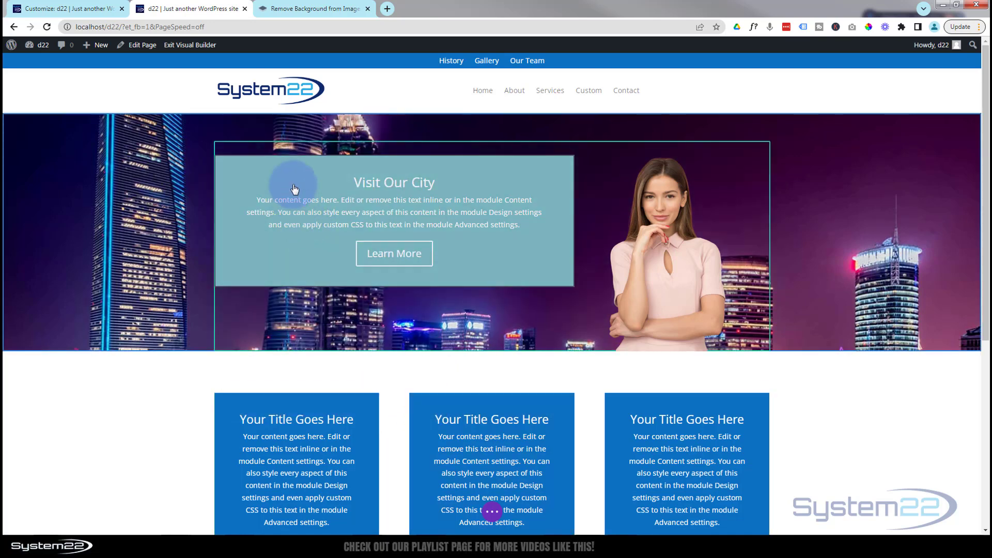
Give the call to action module the CSS class herotx and save it
mouse_move(293, 188)
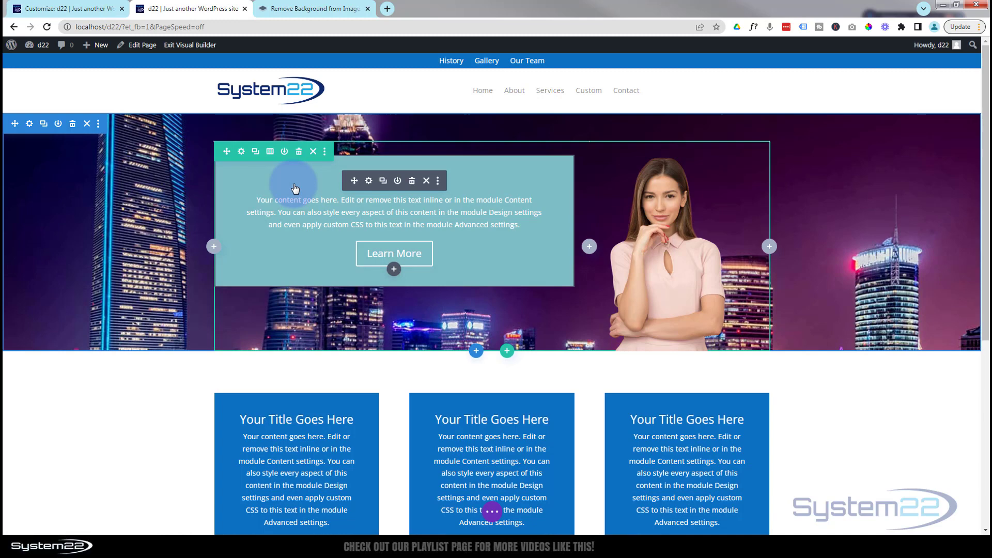
left_click(369, 181)
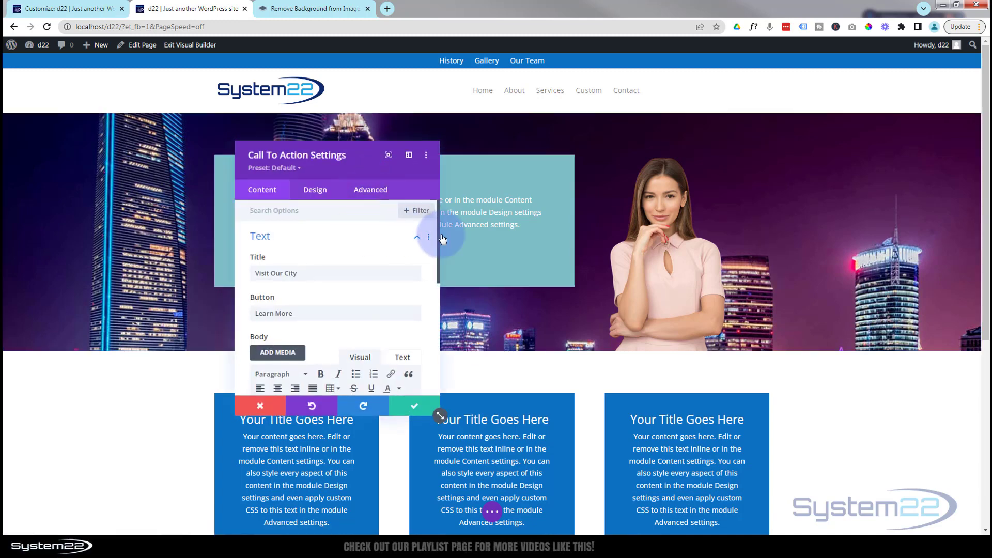
left_click(381, 192)
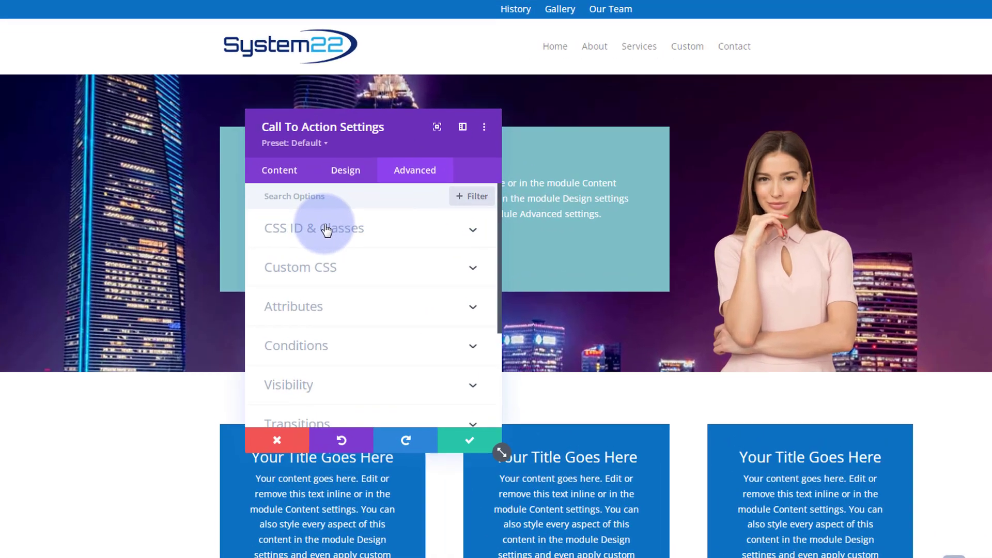
left_click(300, 237)
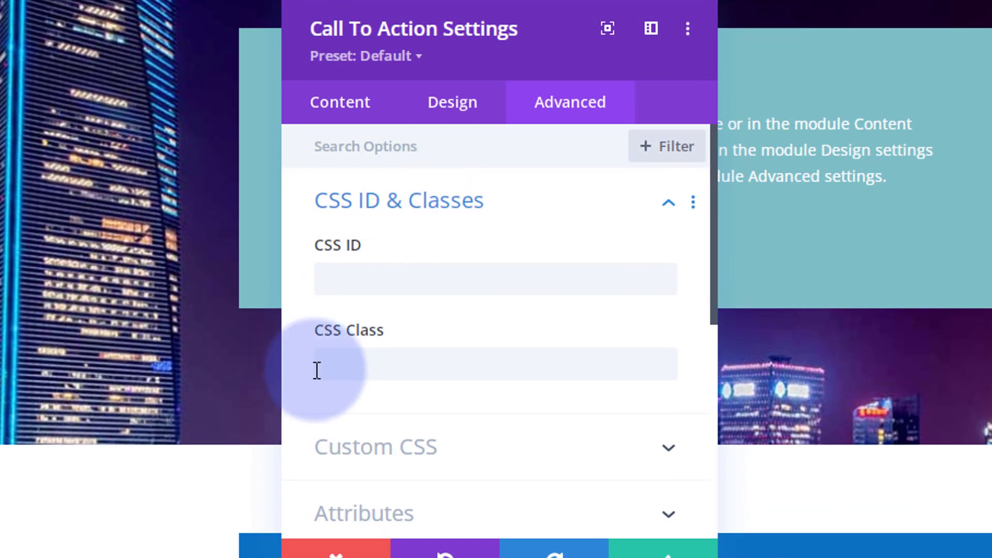
left_click(333, 361)
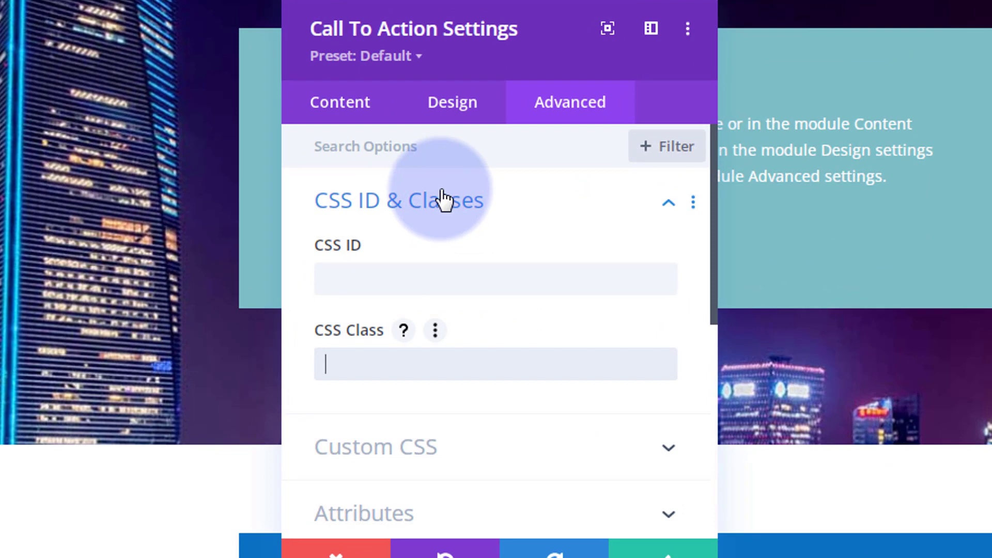
type("herotx")
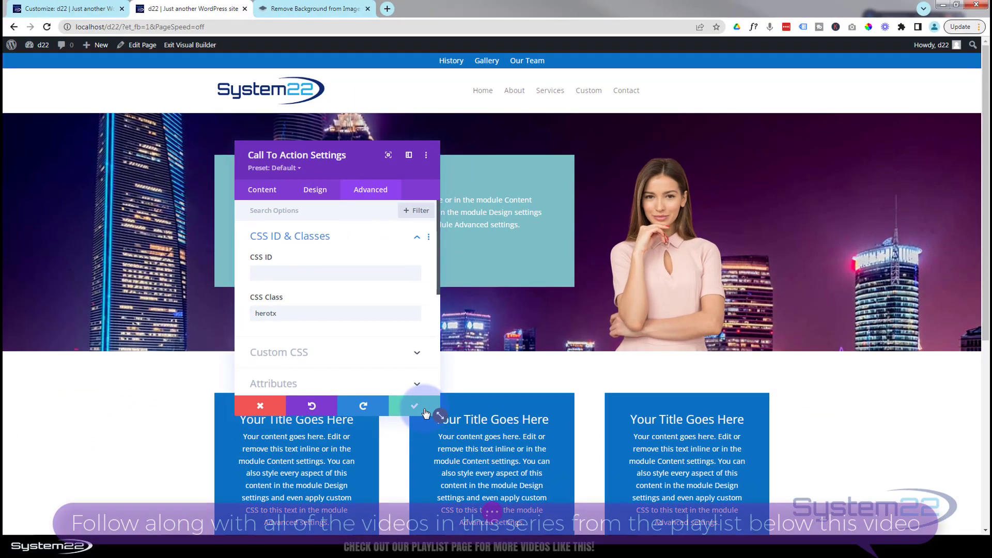
left_click(424, 408)
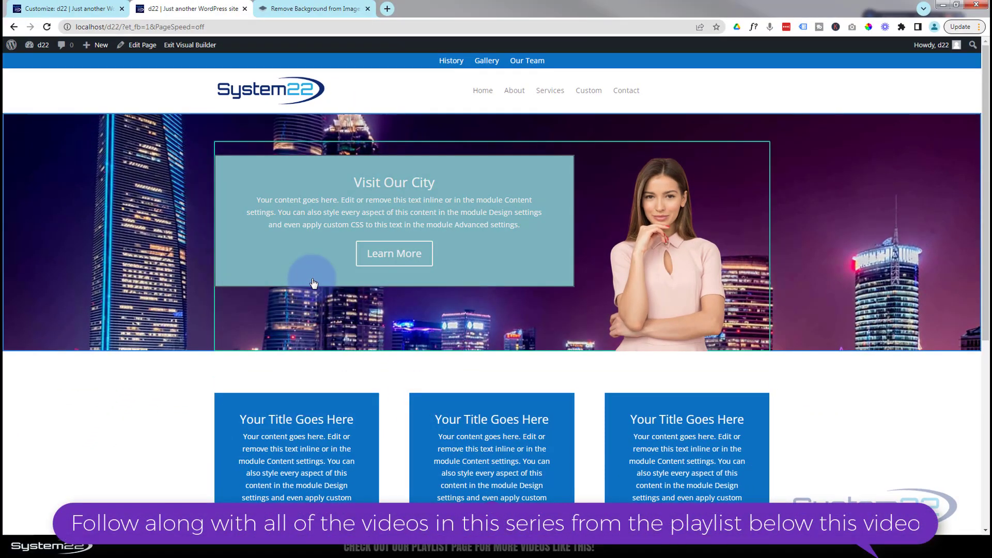
Move the call to action module's settings clear of its box and set its background to semi-transparent black, rgba(0,0,0,0.58)
mouse_move(312, 279)
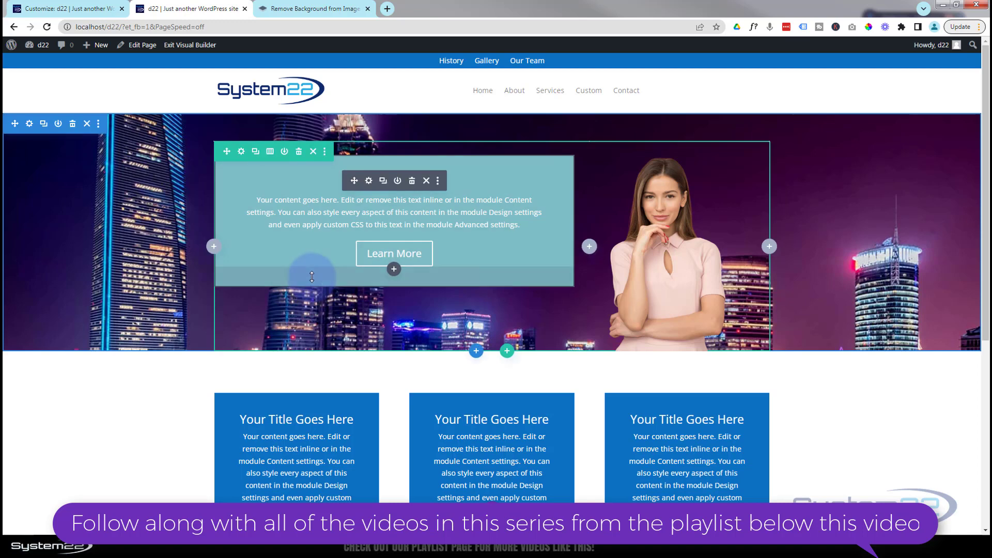
left_click(369, 183)
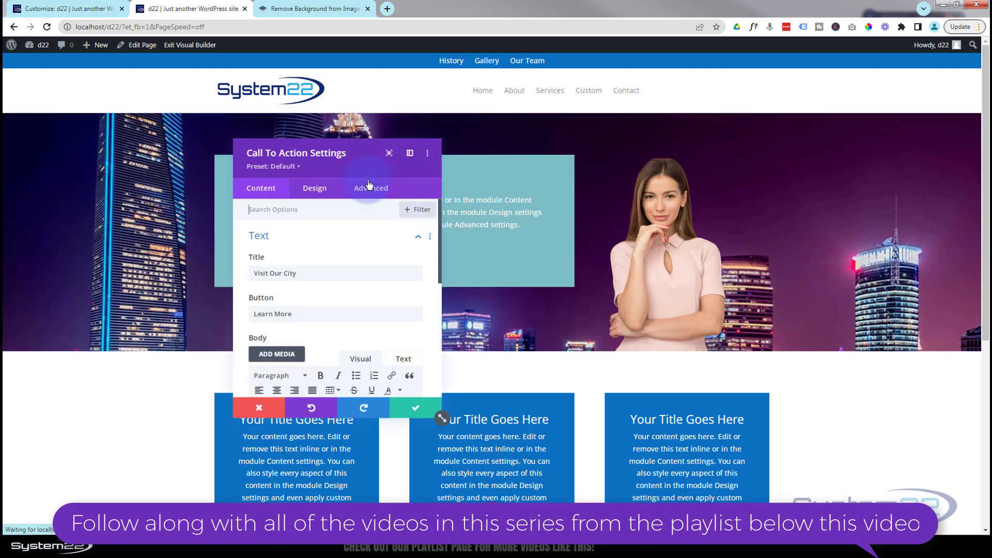
left_click_drag(338, 169, 784, 169)
left_click_drag(739, 165, 739, 165)
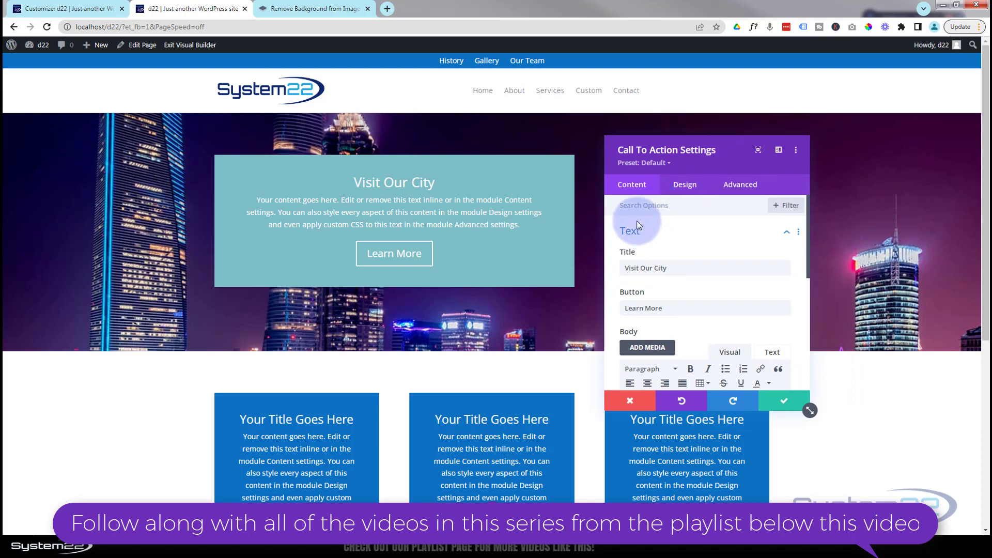
scroll(668, 241, "down", 5)
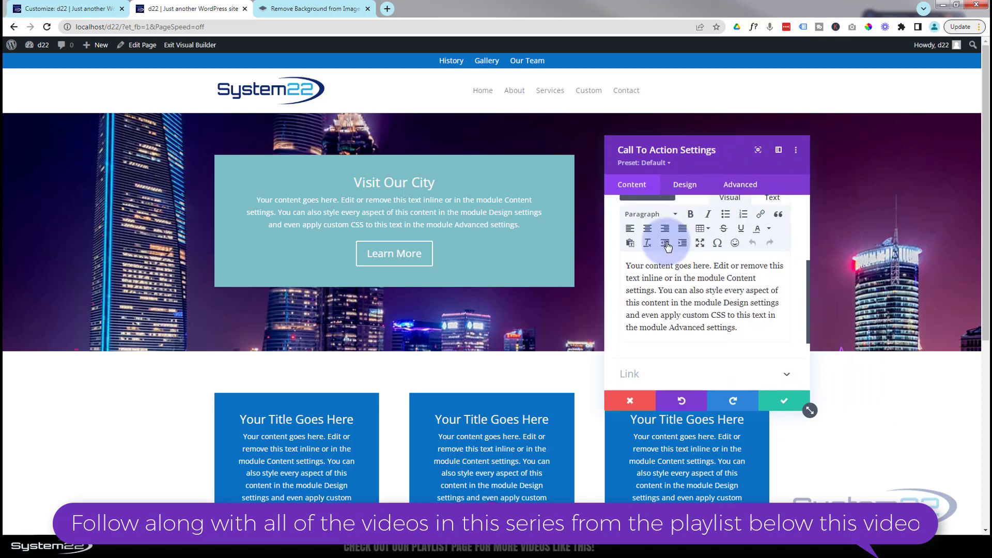
left_click(715, 302)
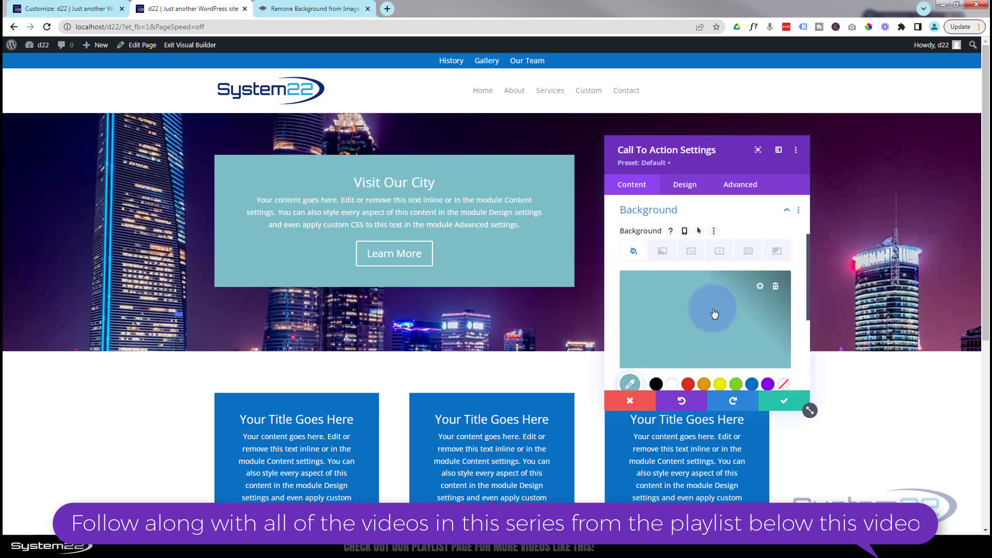
scroll(715, 310, "down", 1)
left_click(656, 333)
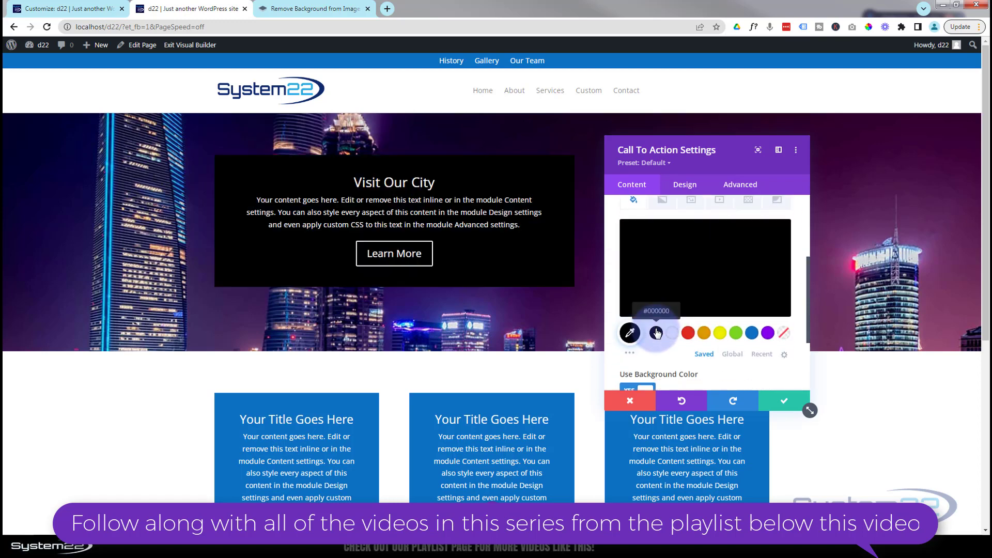
left_click(716, 284)
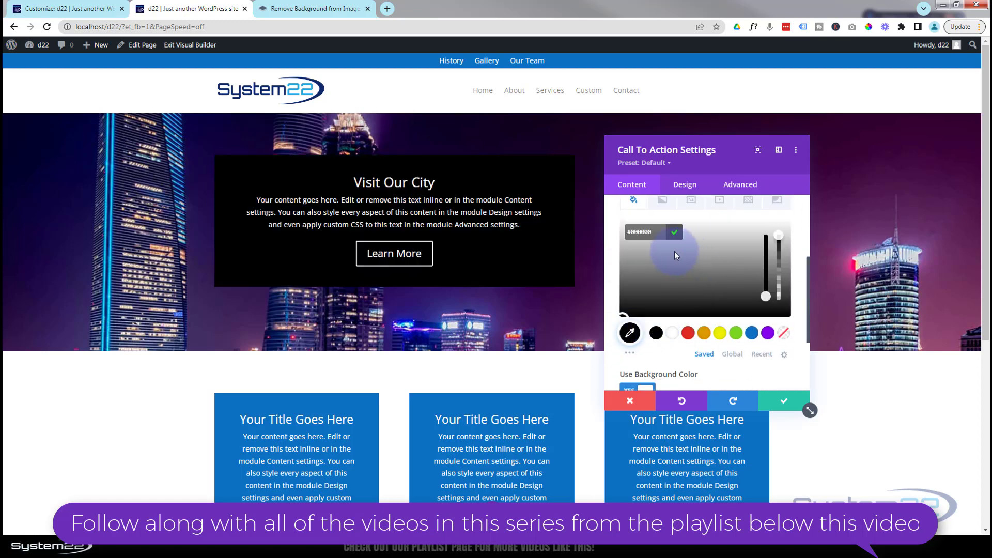
left_click_drag(779, 236, 781, 267)
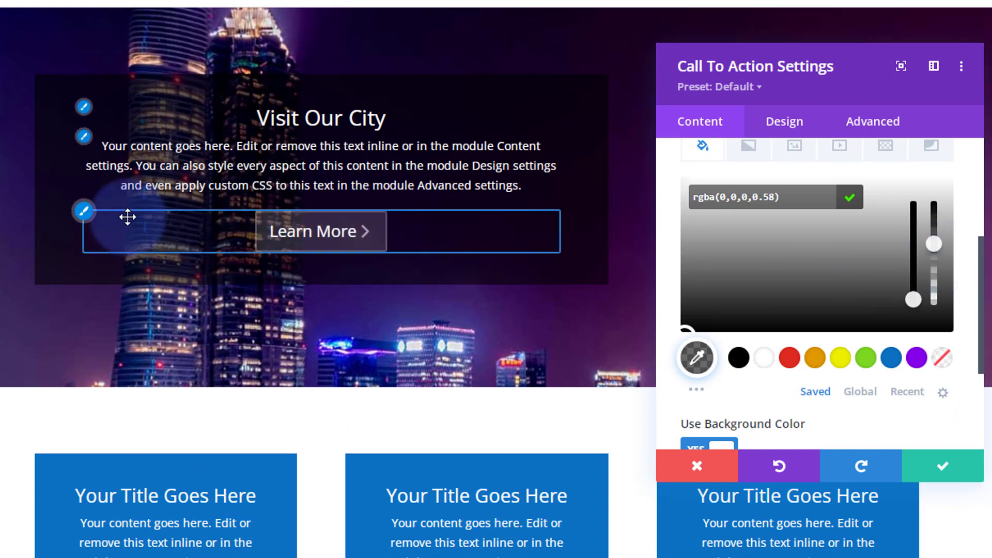
Enable custom styles for the Learn More button and give it the first box shadow preset with a purple shadow color
left_click(84, 211)
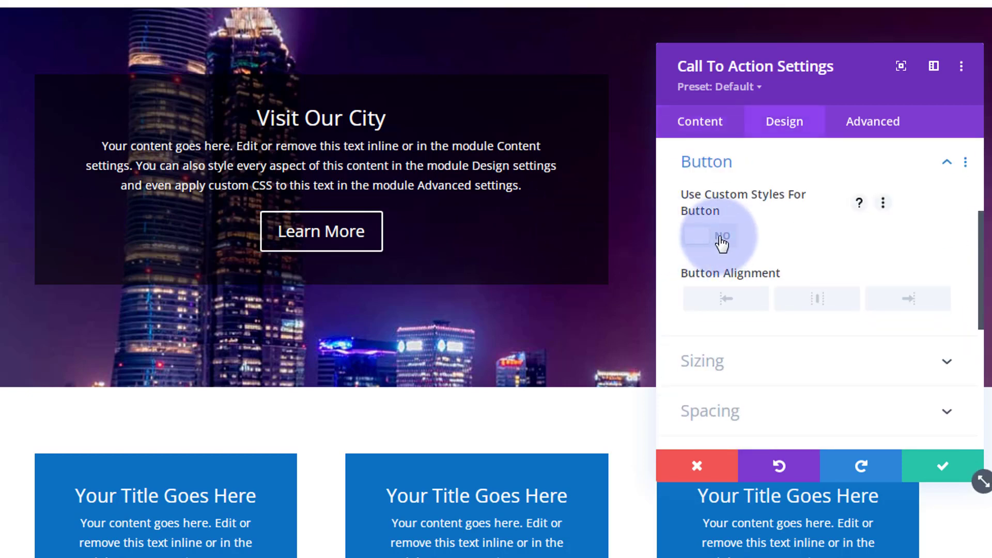
left_click(722, 239)
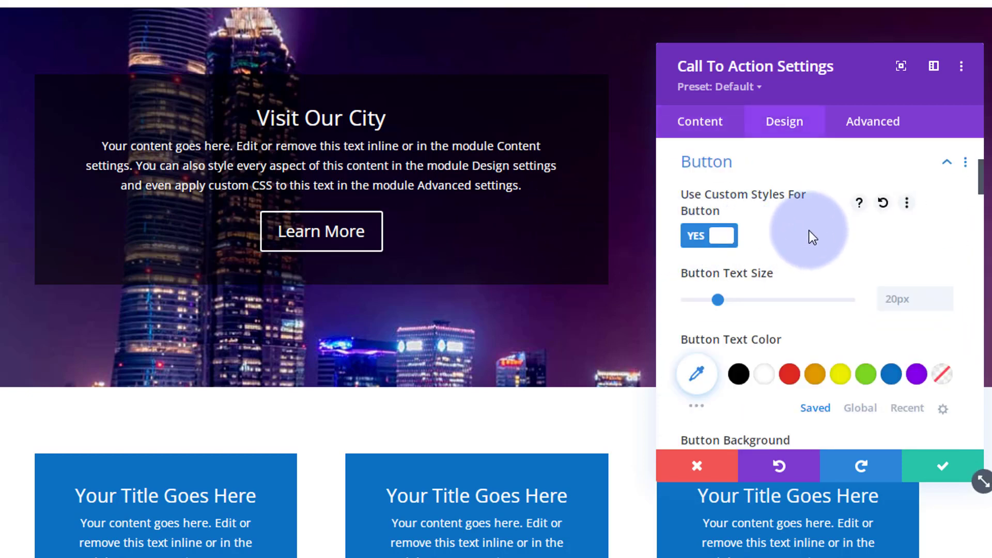
scroll(809, 235, "down", 8)
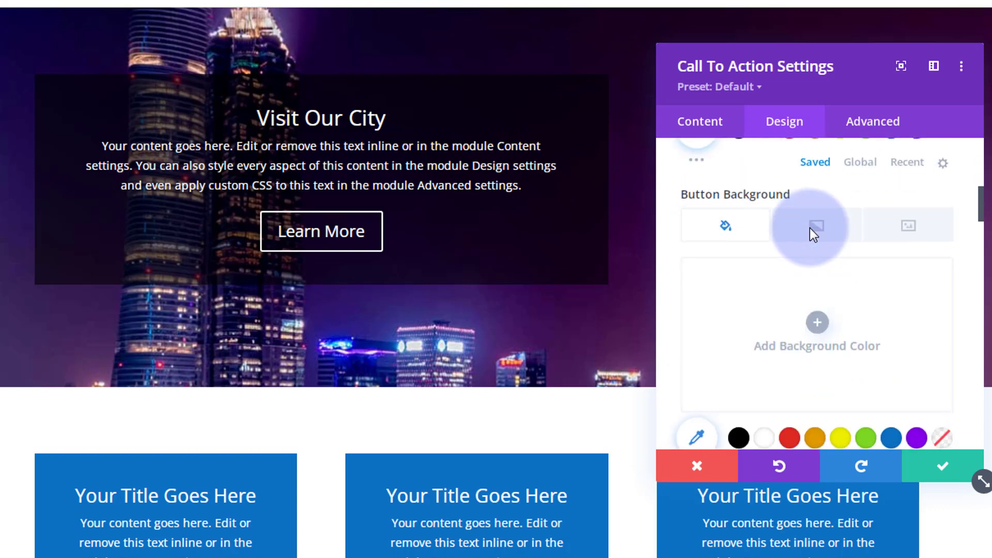
scroll(813, 235, "down", 2)
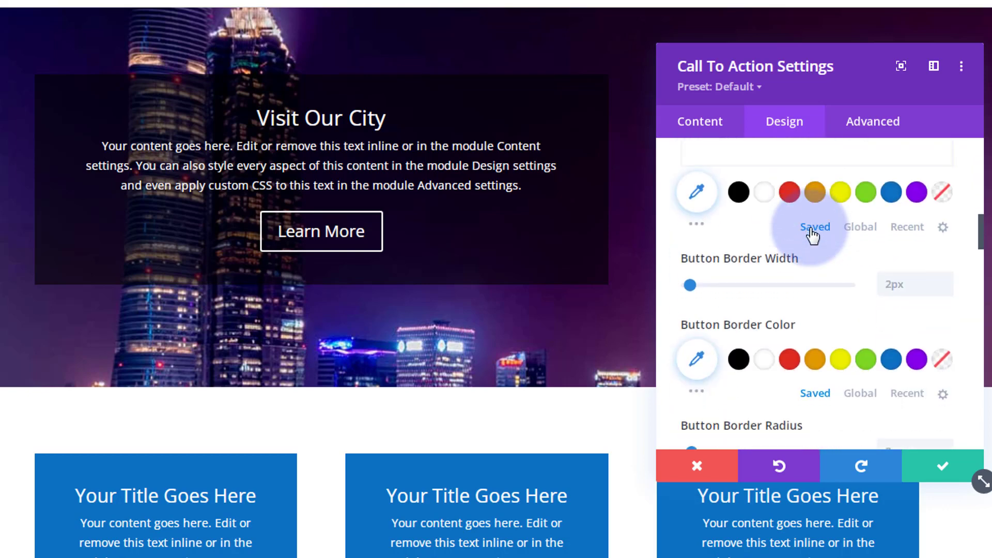
scroll(811, 227, "down", 8)
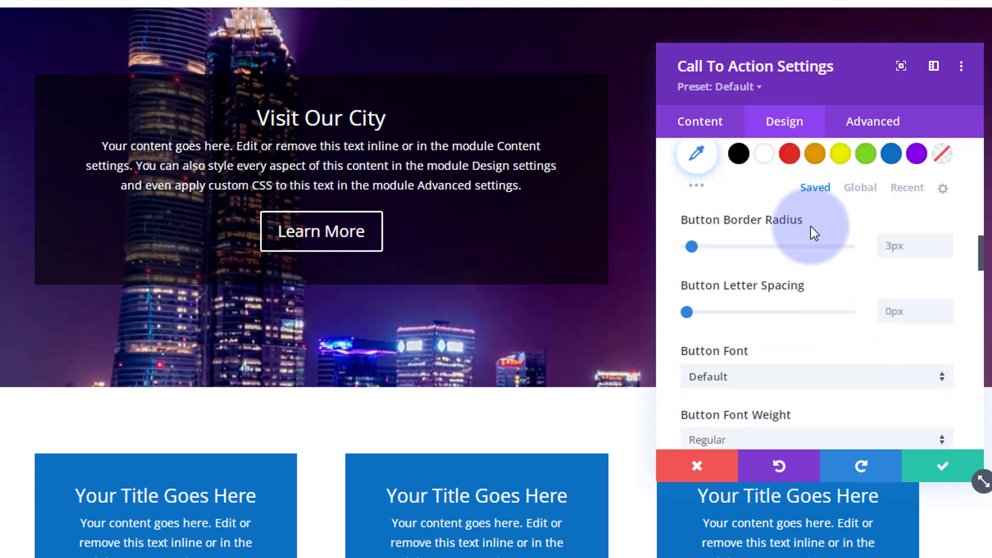
scroll(811, 227, "down", 10)
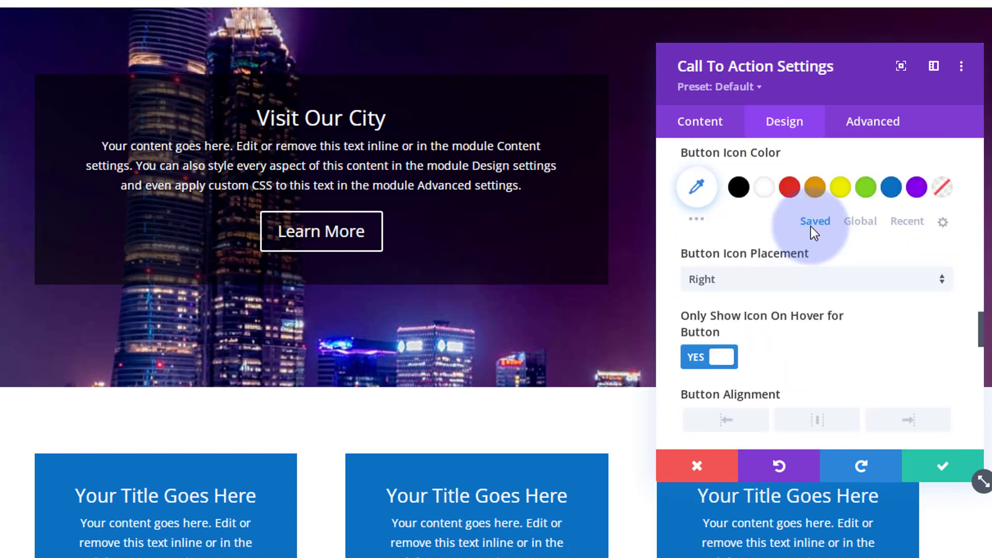
scroll(811, 230, "down", 5)
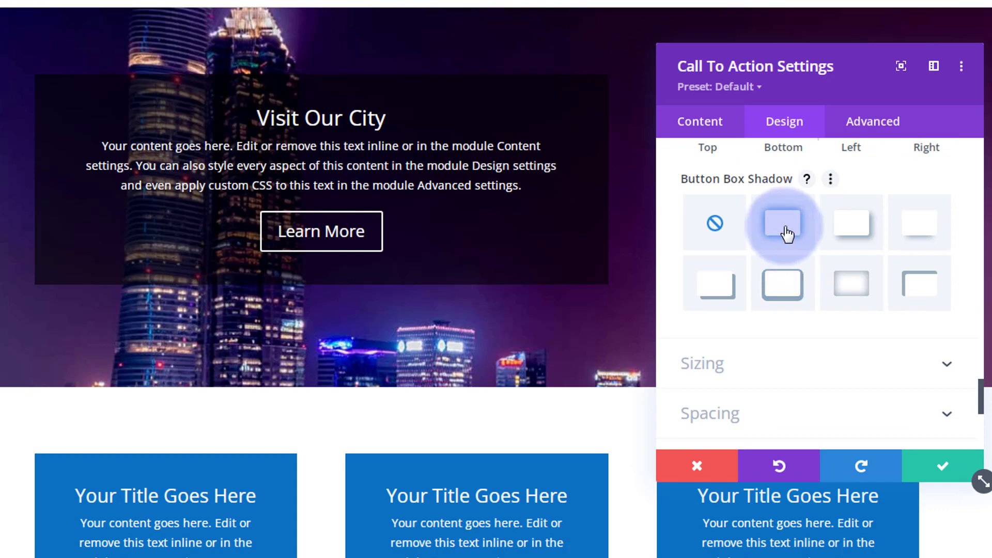
left_click(783, 223)
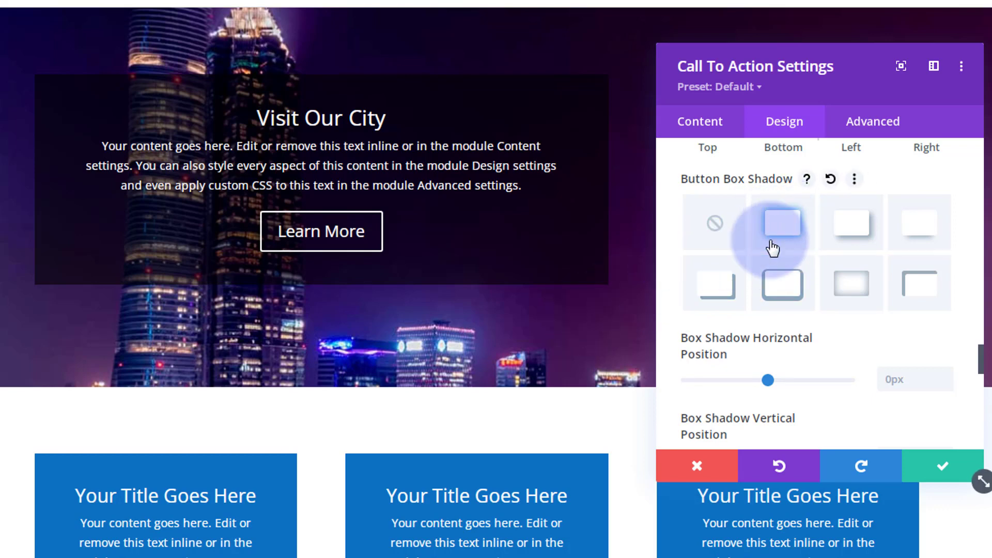
scroll(771, 237, "down", 6)
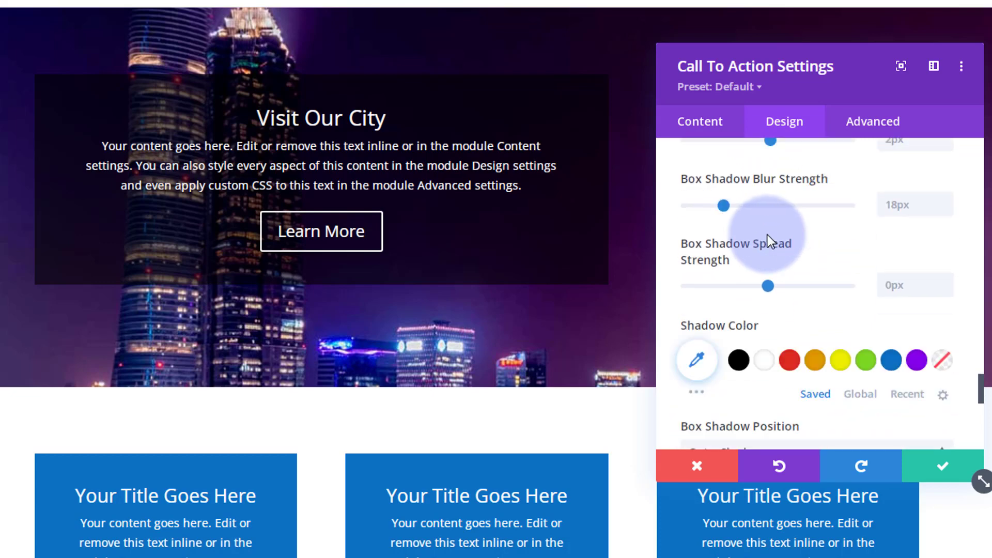
scroll(767, 241, "down", 2)
left_click(916, 275)
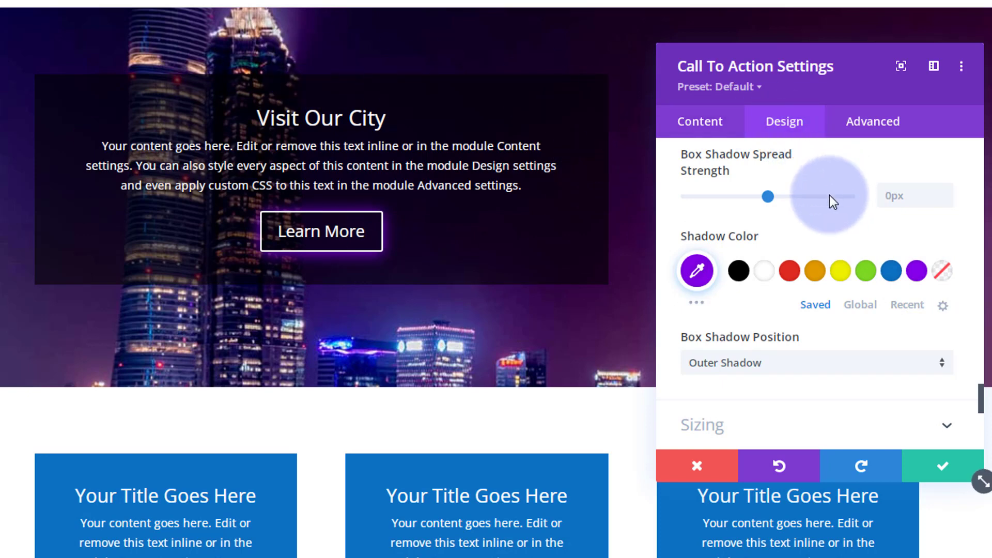
Apply the first box shadow preset to the whole call to action module and make its shadow color purple
scroll(818, 223, "down", 8)
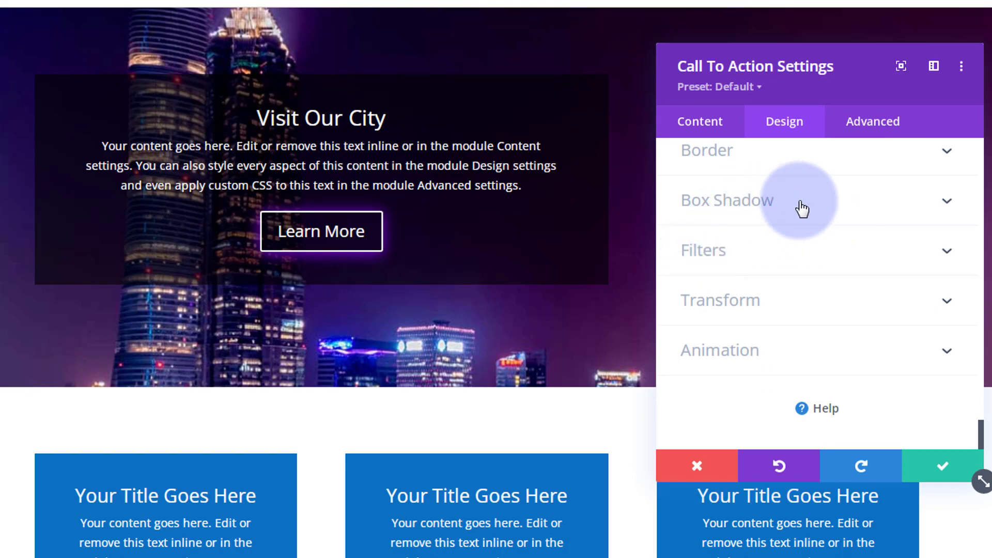
left_click(802, 209)
left_click(798, 250)
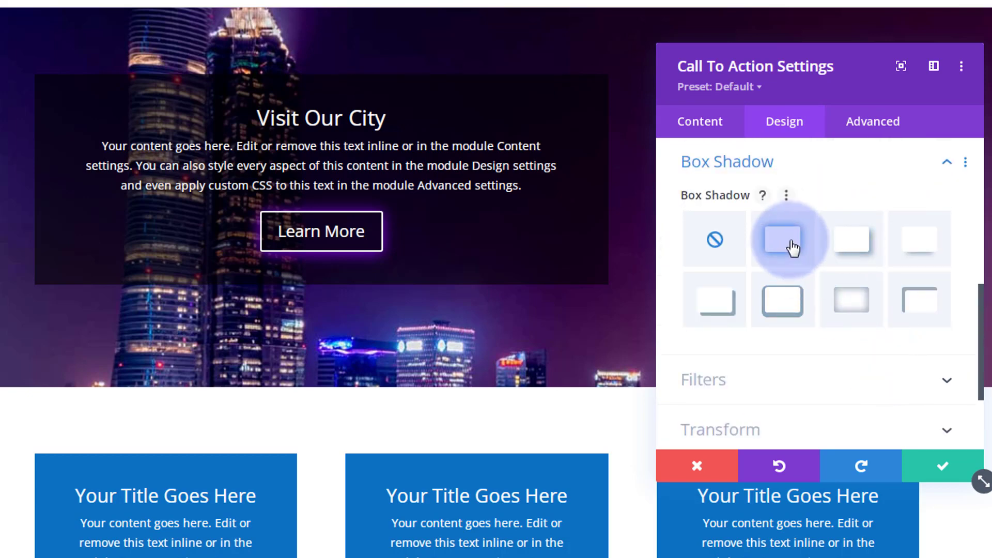
left_click(809, 287)
scroll(811, 285, "down", 3)
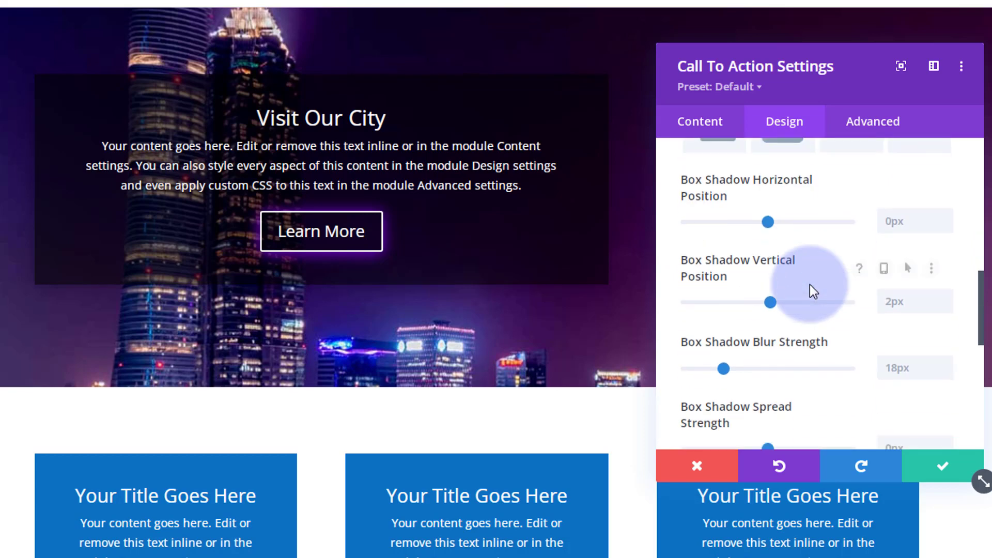
scroll(810, 284, "down", 3)
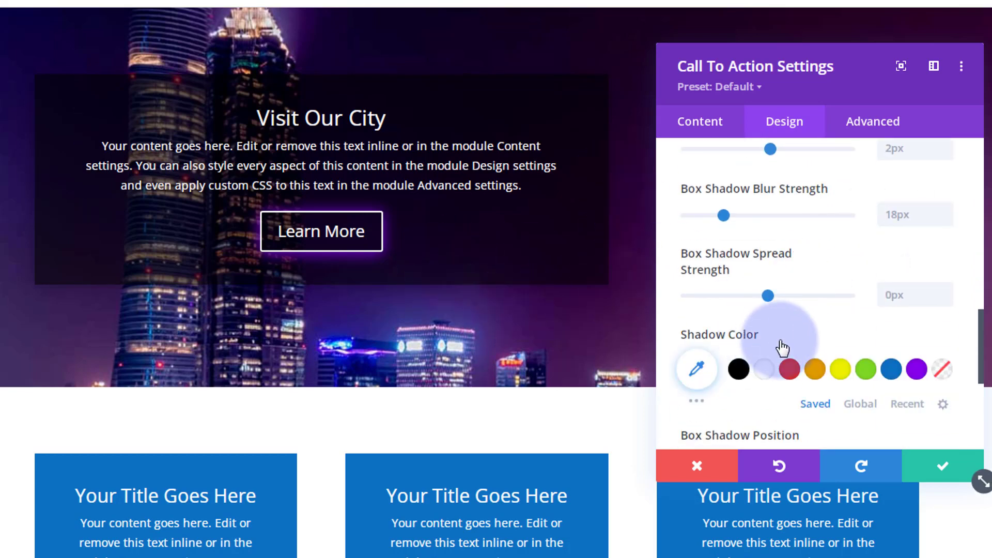
scroll(780, 343, "down", 5)
scroll(833, 269, "up", 2)
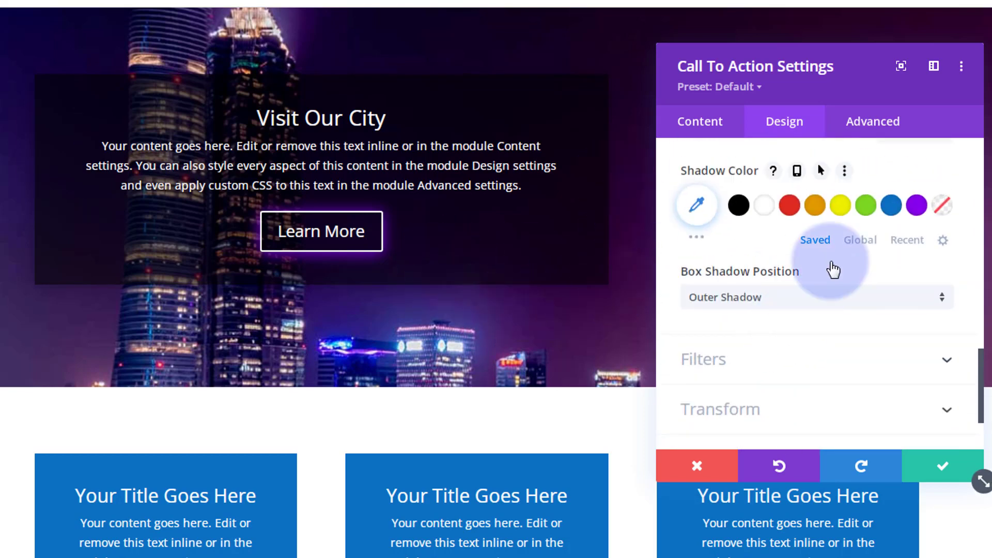
left_click(917, 205)
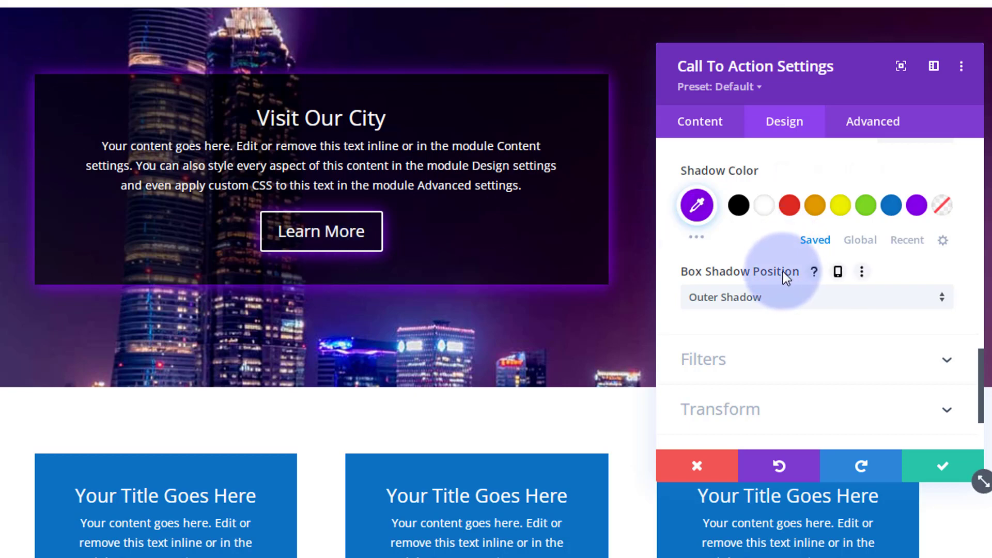
Round all four corners of the call to action box to 10px
scroll(784, 271, "up", 4)
scroll(783, 271, "up", 10)
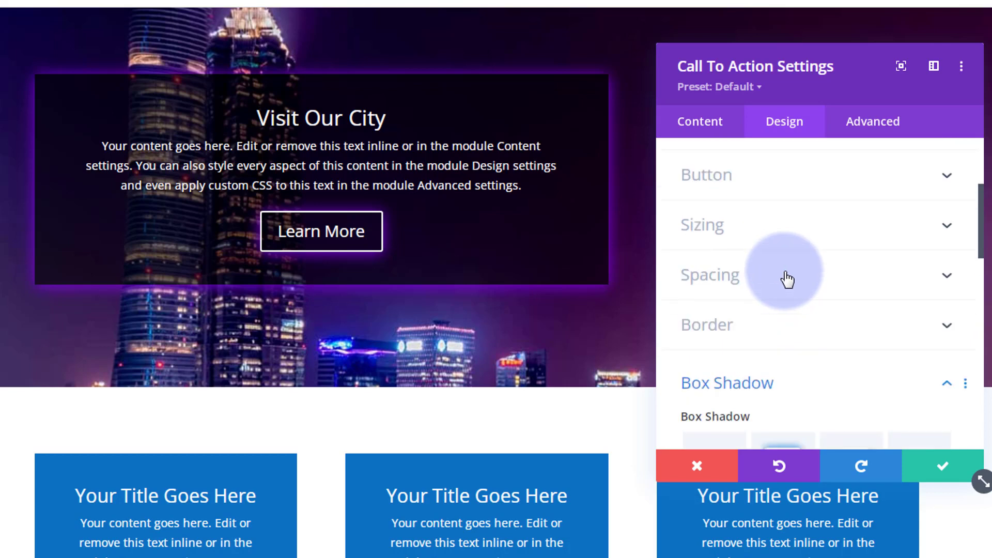
left_click(784, 346)
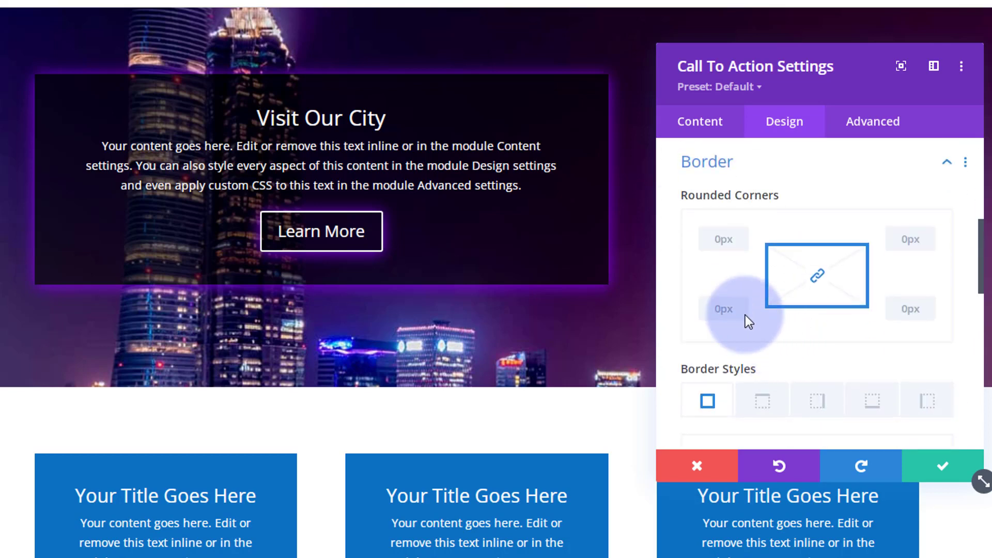
left_click(711, 238)
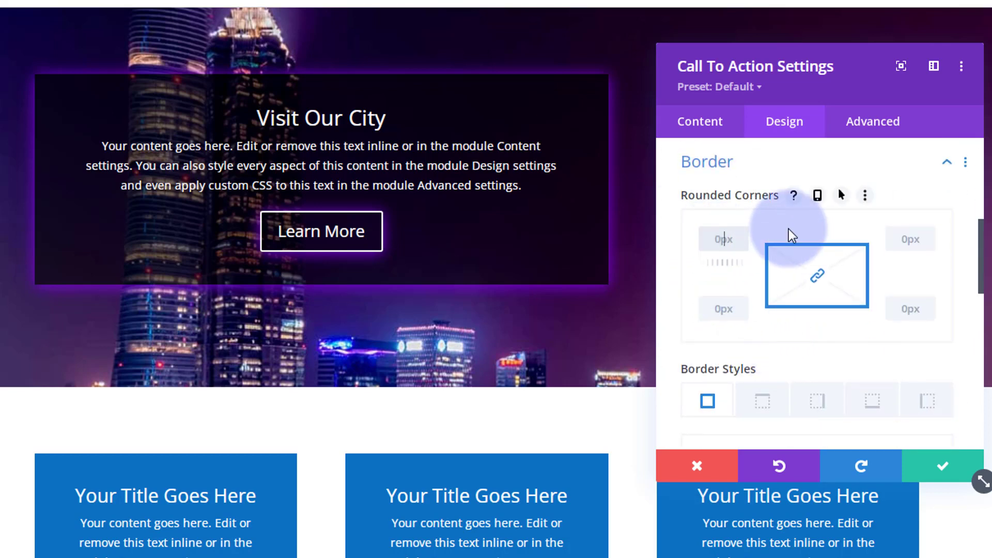
type("10px")
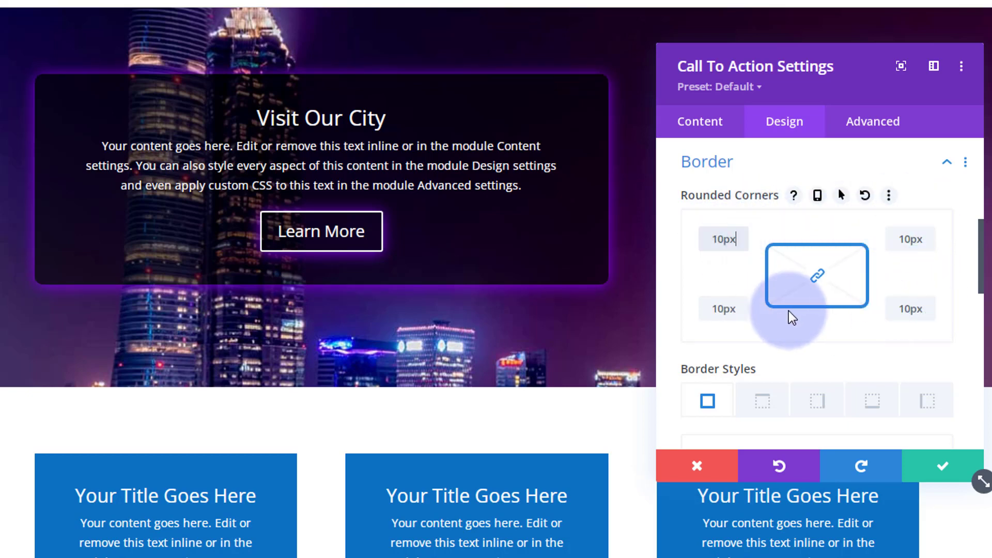
Give the call to action box a 1px border on all sides in white, #ffffff
scroll(787, 312, "down", 3)
scroll(746, 324, "down", 2)
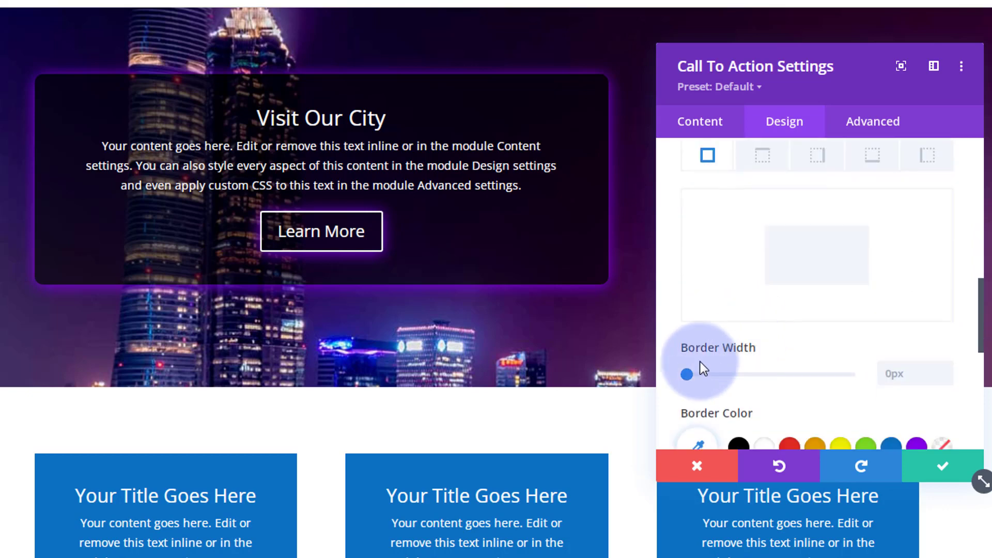
left_click(946, 369)
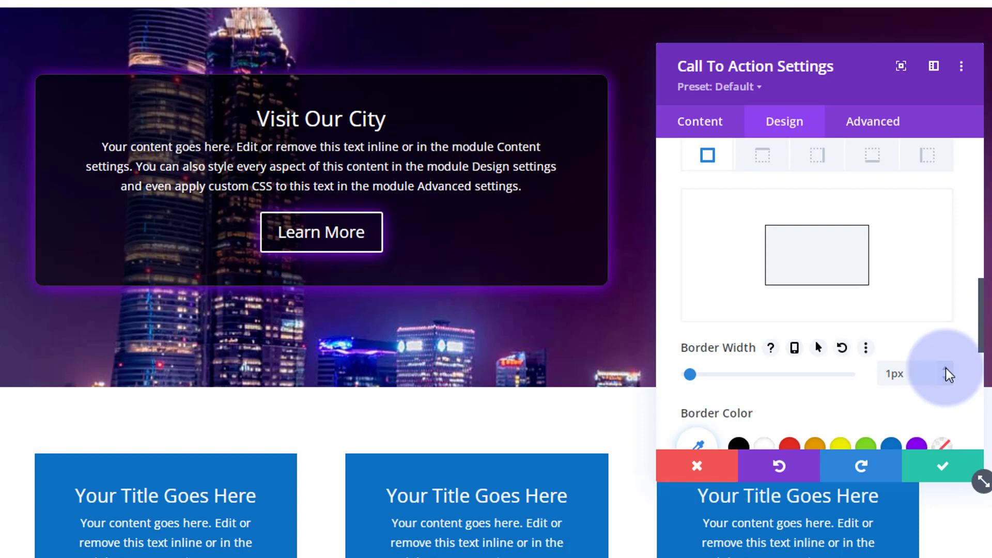
left_click(943, 368)
scroll(878, 362, "down", 2)
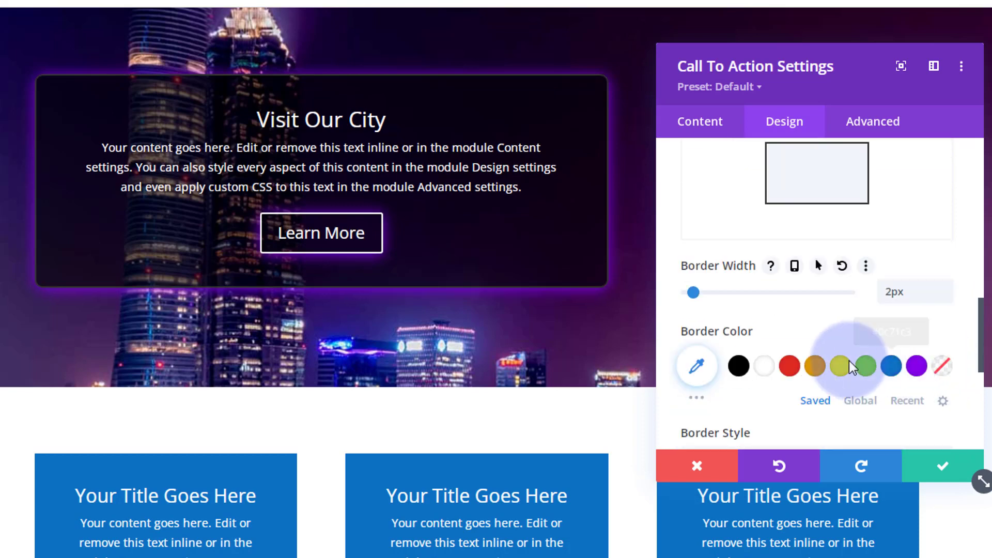
left_click(770, 368)
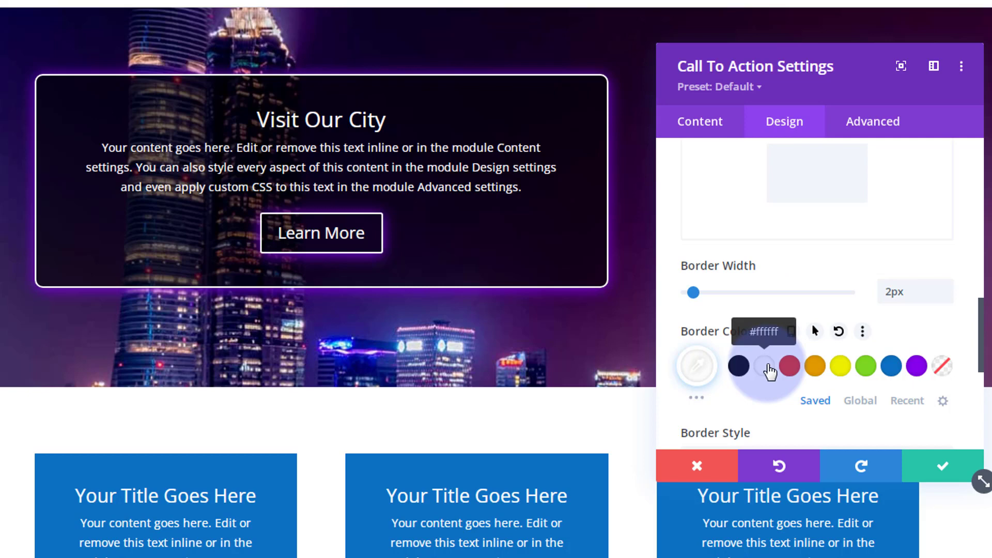
left_click(945, 297)
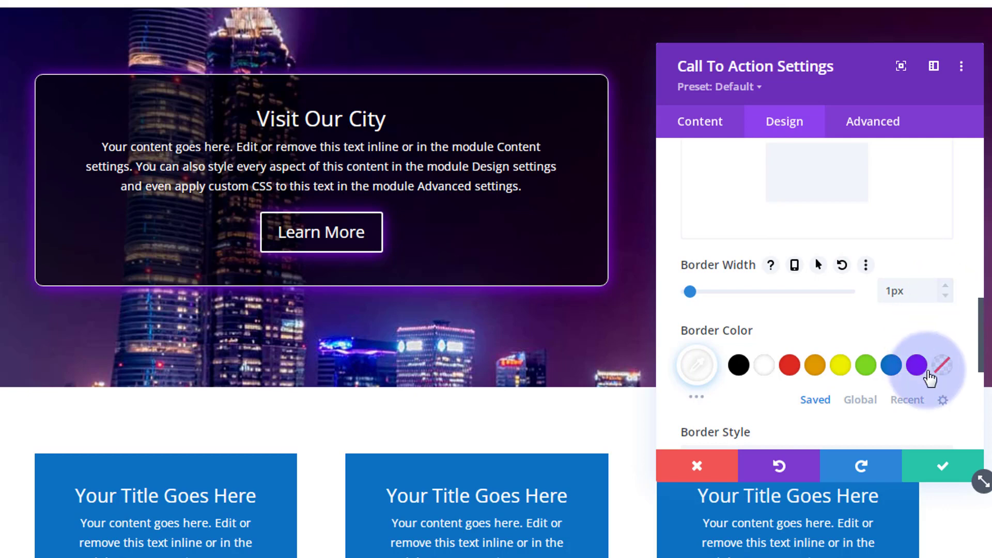
Check the call to action module's CSS class and save the module settings
left_click(884, 132)
left_click(844, 196)
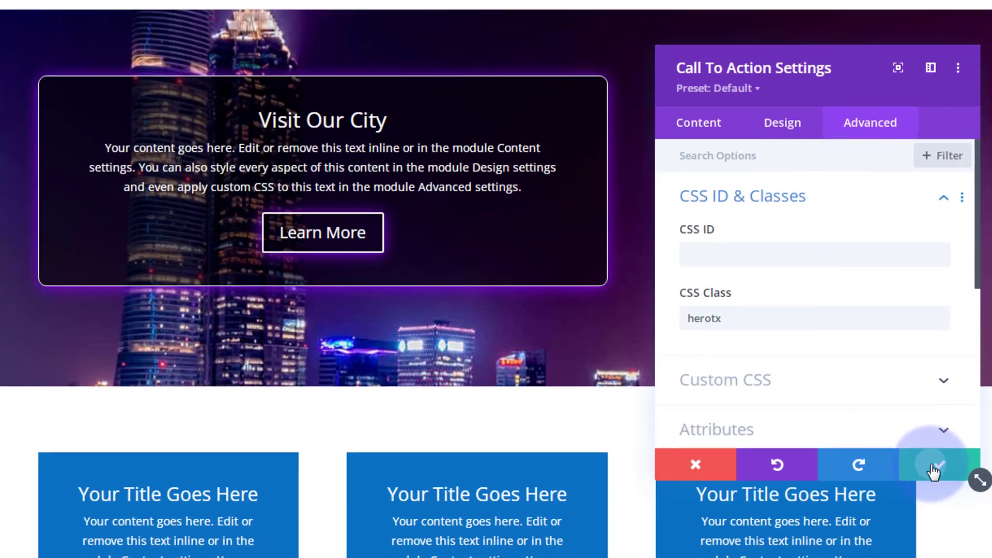
left_click(935, 468)
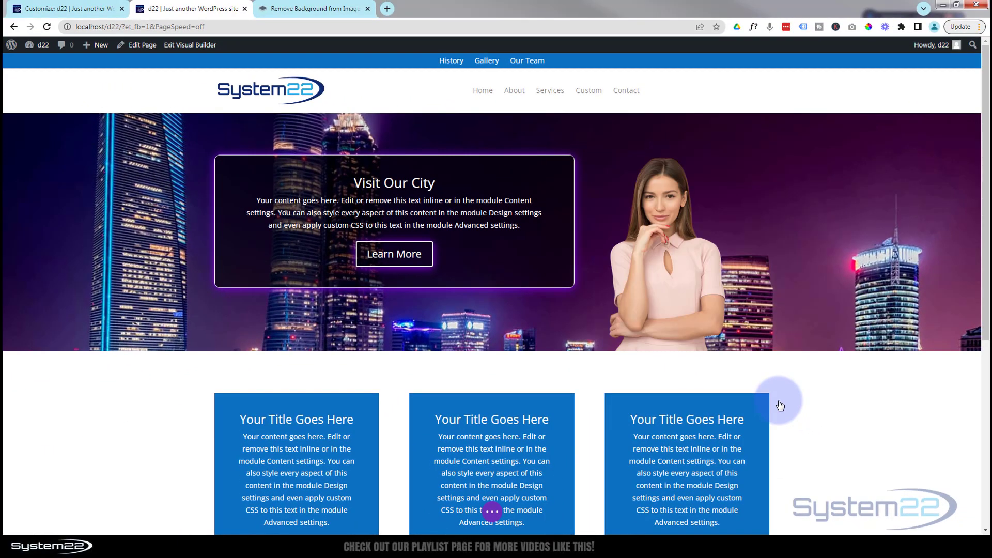
Save the page with the finished hero section and exit the Visual Builder
left_click(492, 511)
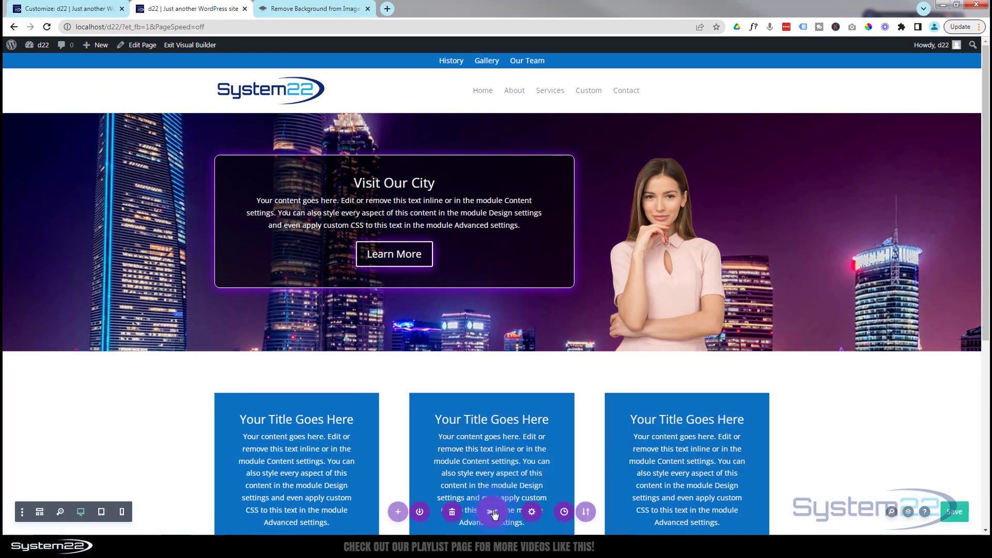
left_click(949, 515)
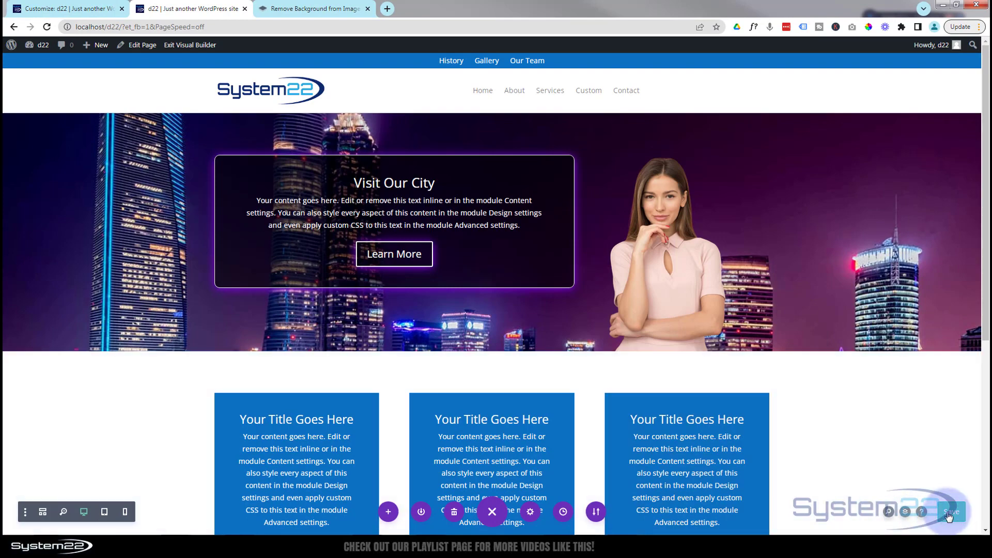
left_click(184, 45)
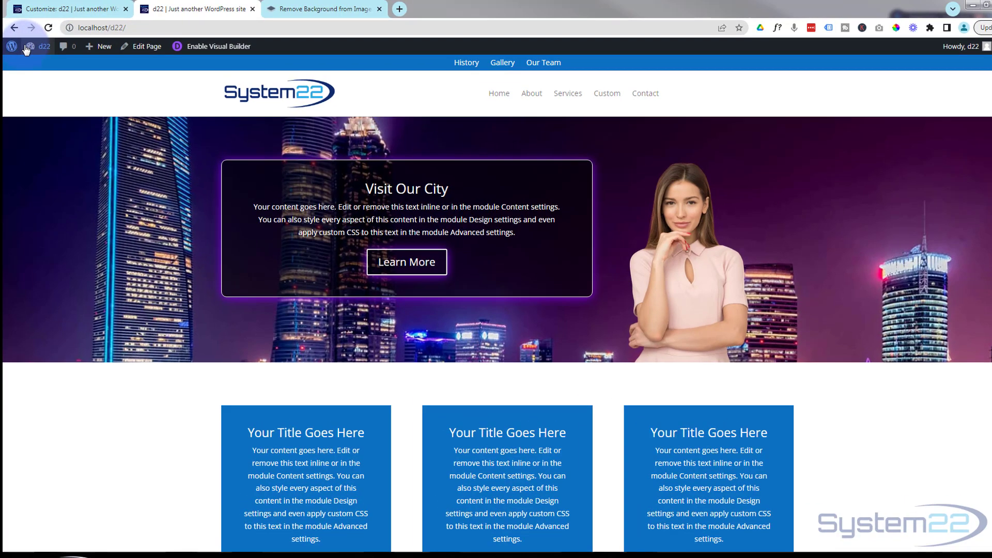
Open the site's Dashboard in a new browser tab and go to the theme customizer's Additional CSS
mouse_move(31, 48)
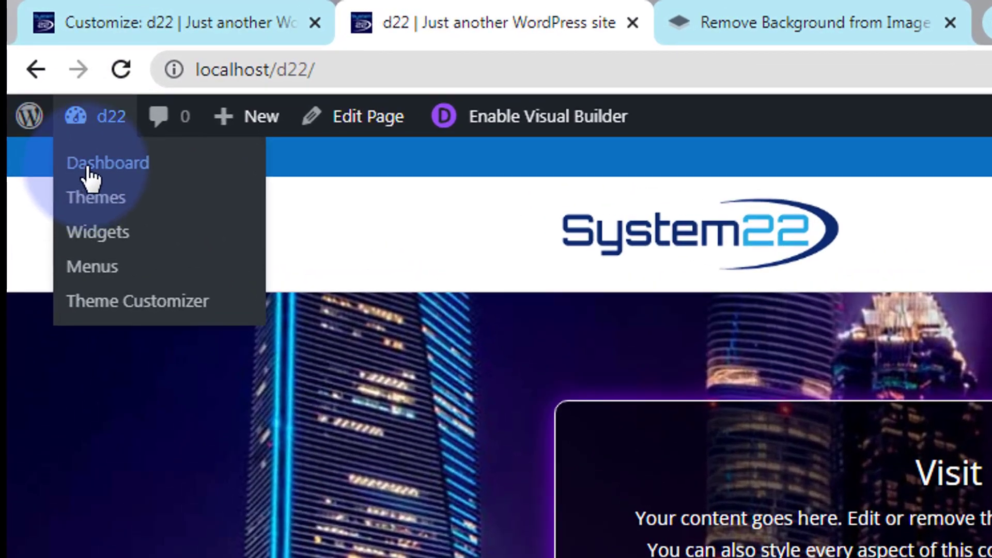
middle_click(87, 169)
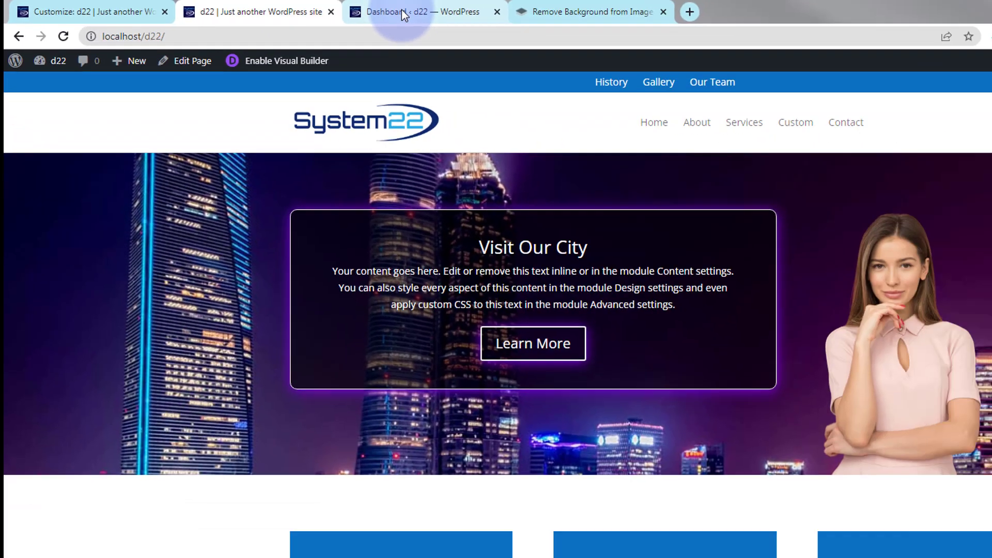
left_click(770, 23)
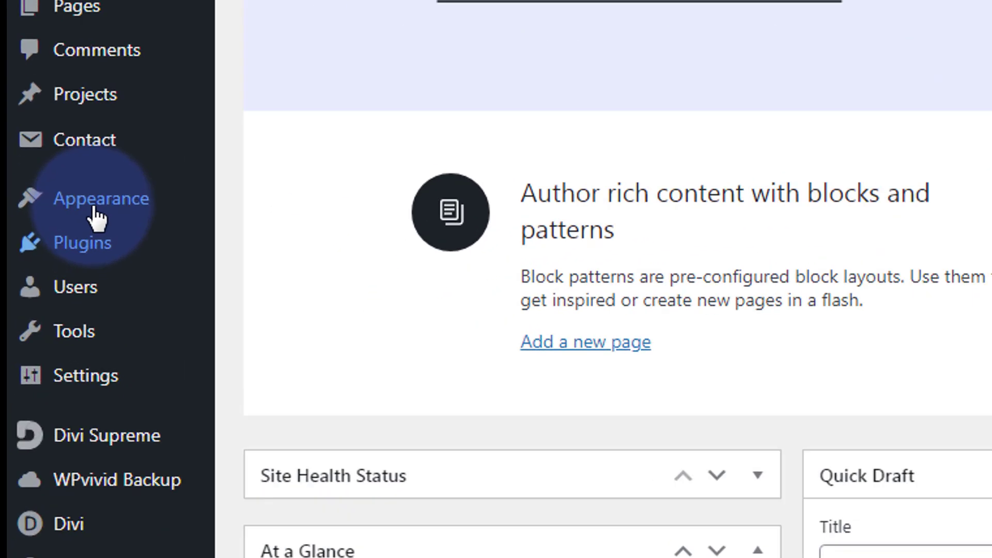
mouse_move(39, 243)
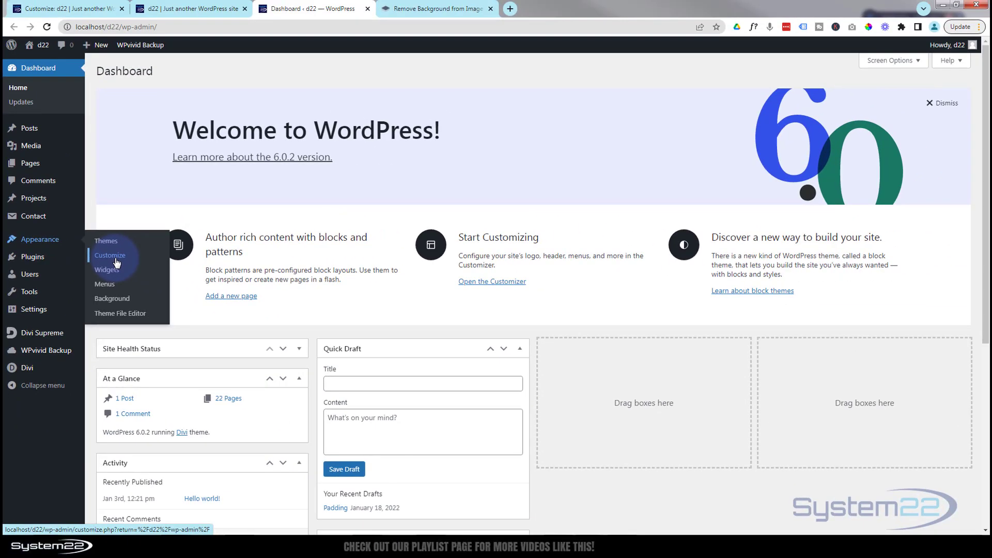
left_click(475, 248)
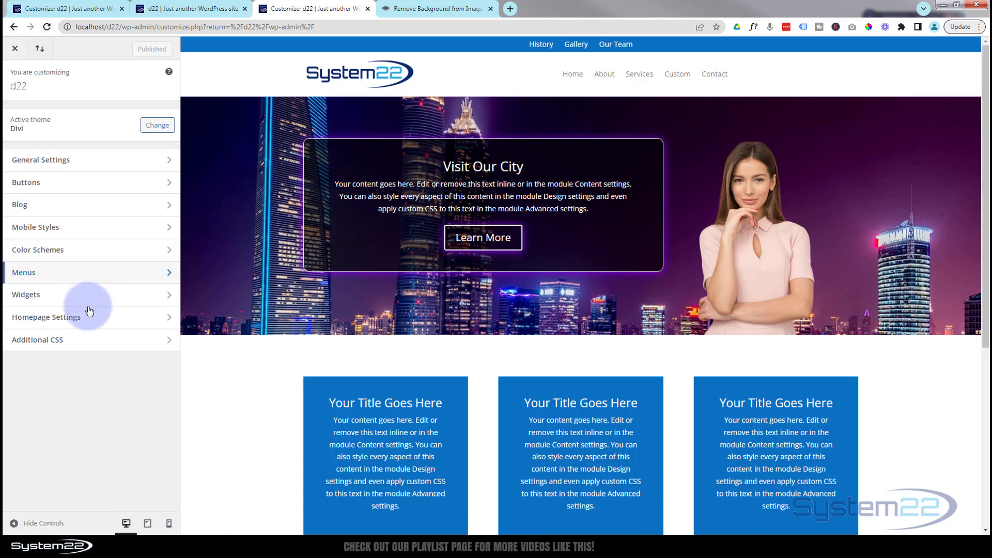
left_click(73, 344)
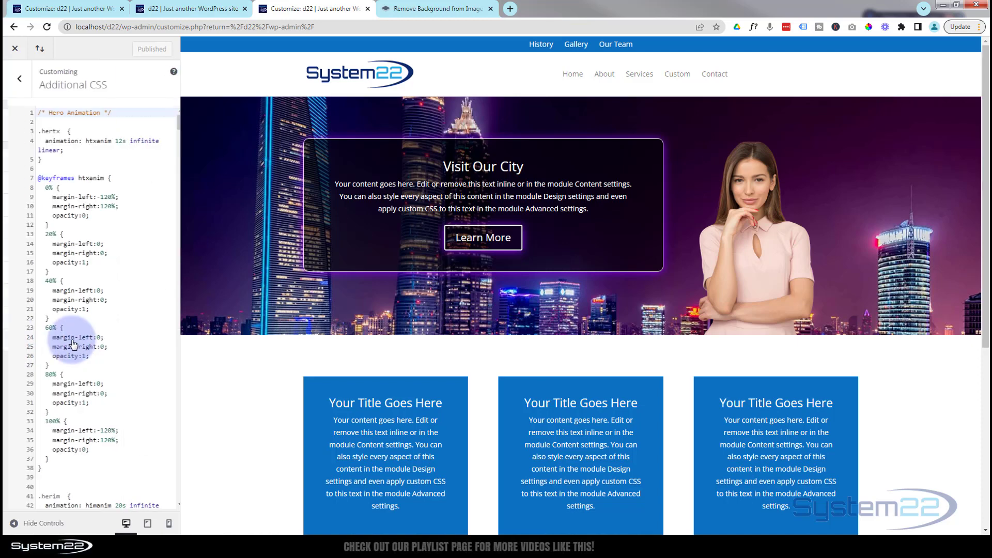
Clear the old animation rules and keyframes from the Additional CSS, keeping only the "Hero Animation" comment
left_click(140, 347)
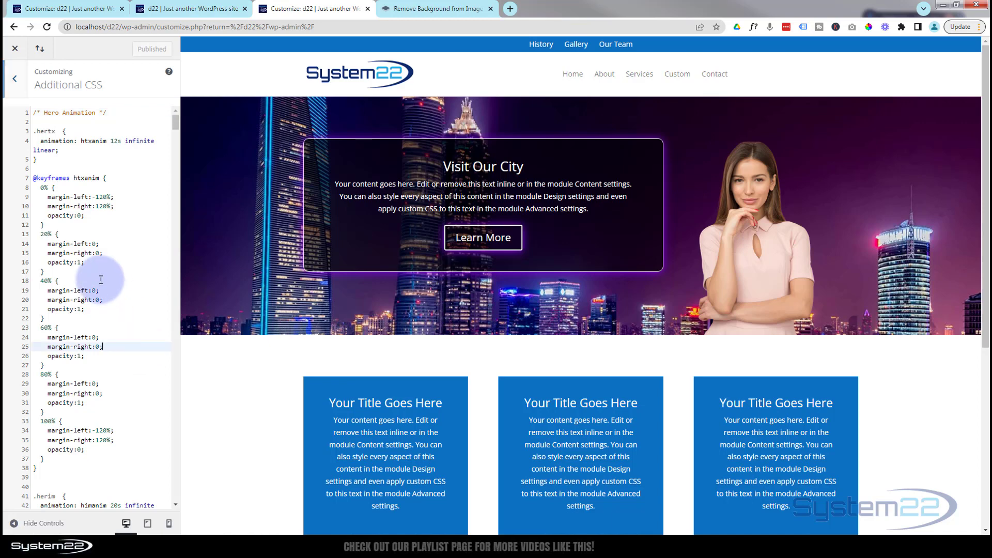
left_click(33, 131)
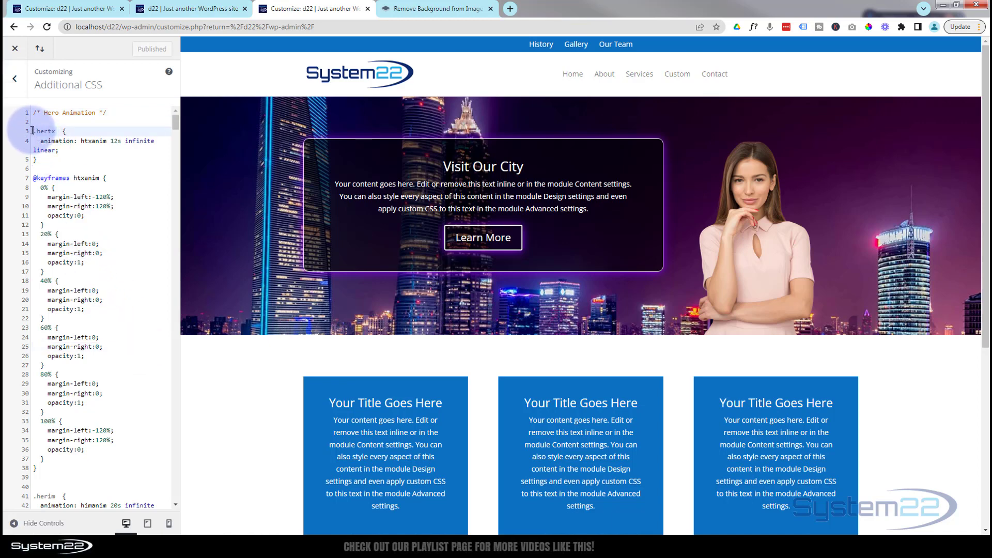
left_click_drag(32, 131, 67, 509)
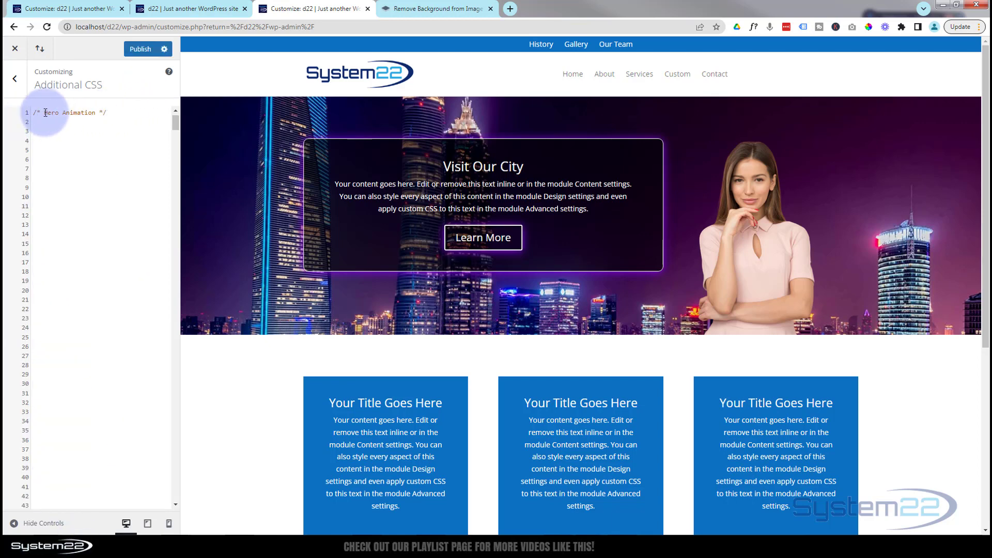
Start an empty .herotx rule on line 3, beneath the "Hero Animation" comment
left_click(45, 112)
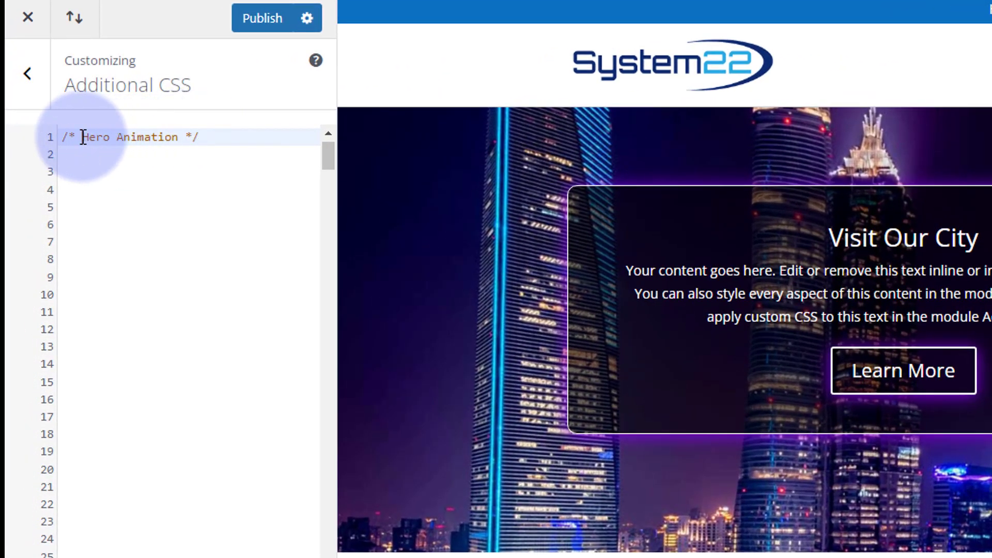
left_click_drag(81, 137, 180, 136)
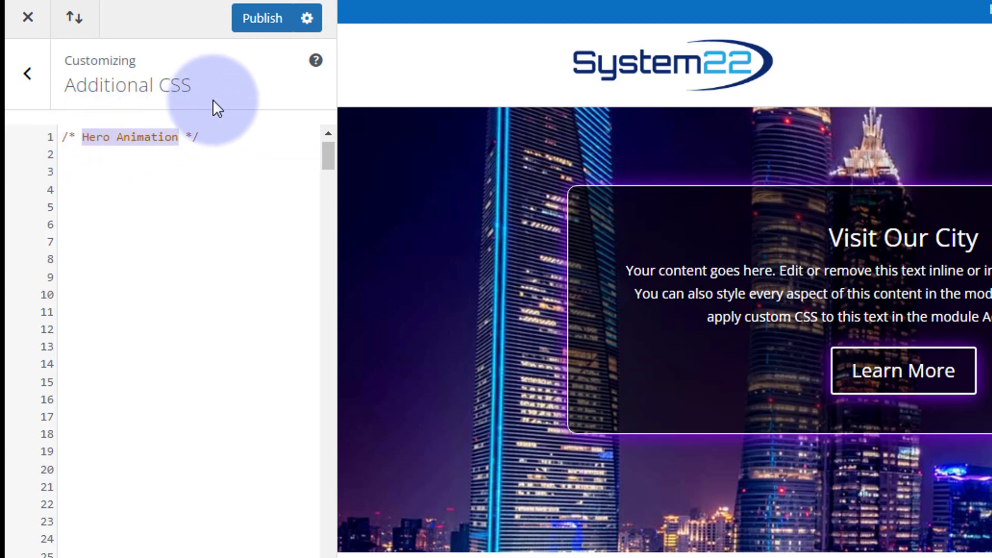
left_click(210, 137)
left_click(76, 171)
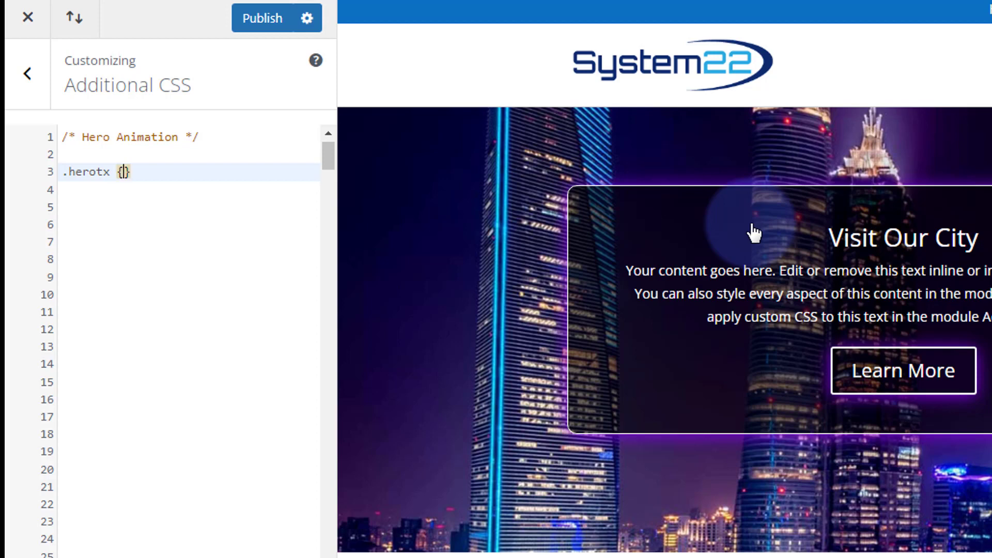
key("Return")
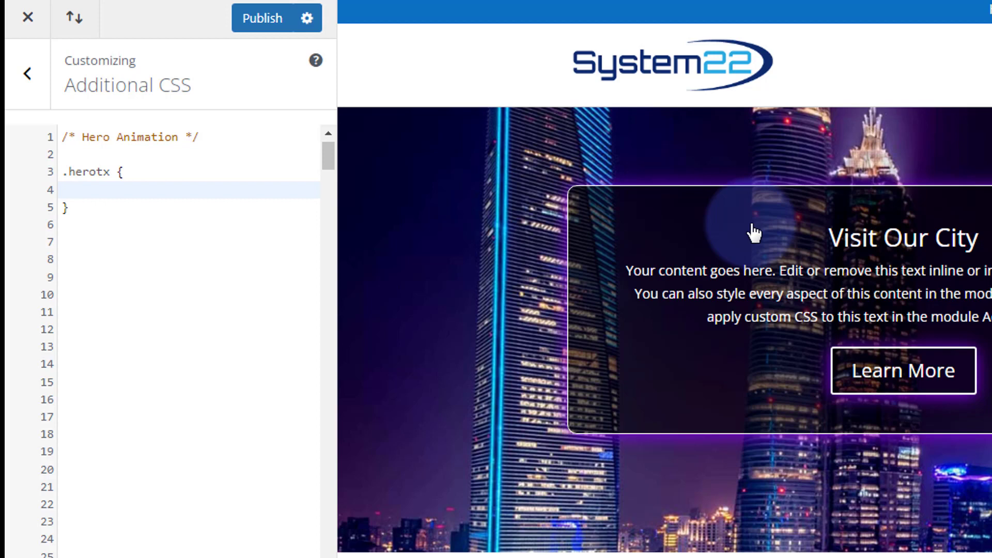
Give the .herotx rule the declaration "animation: herotxa 12s infinite linear;"
type("animatio")
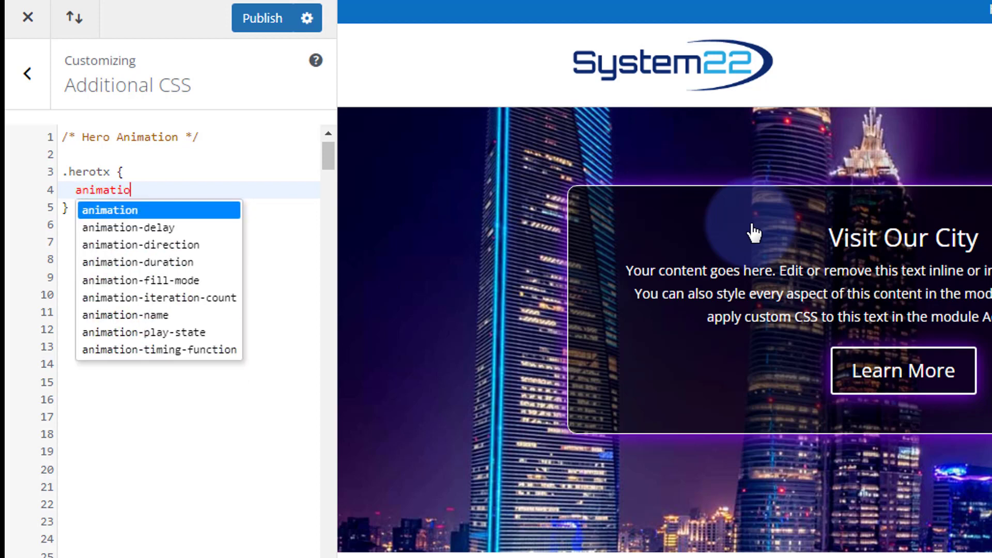
type("n:")
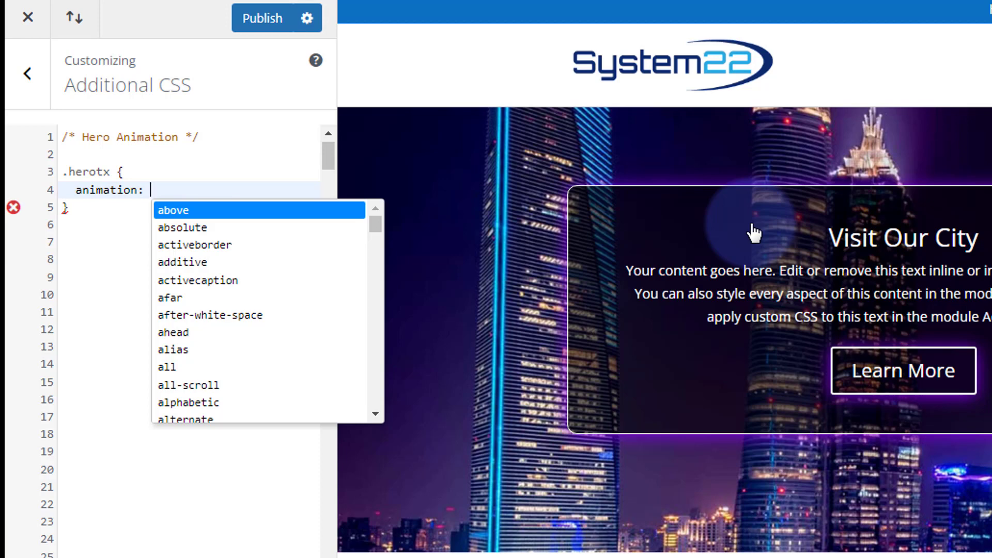
type("herotx")
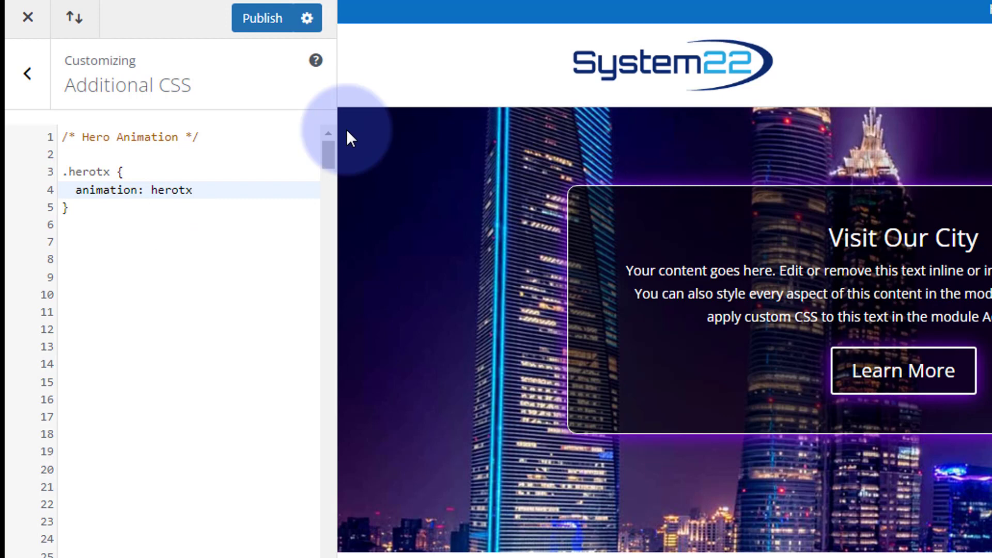
type("a 12s")
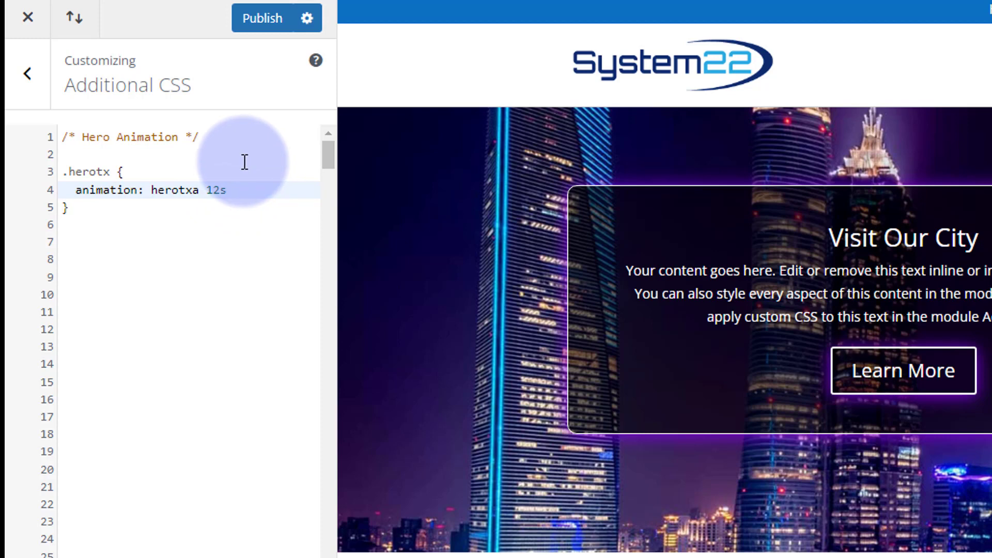
type("infinit")
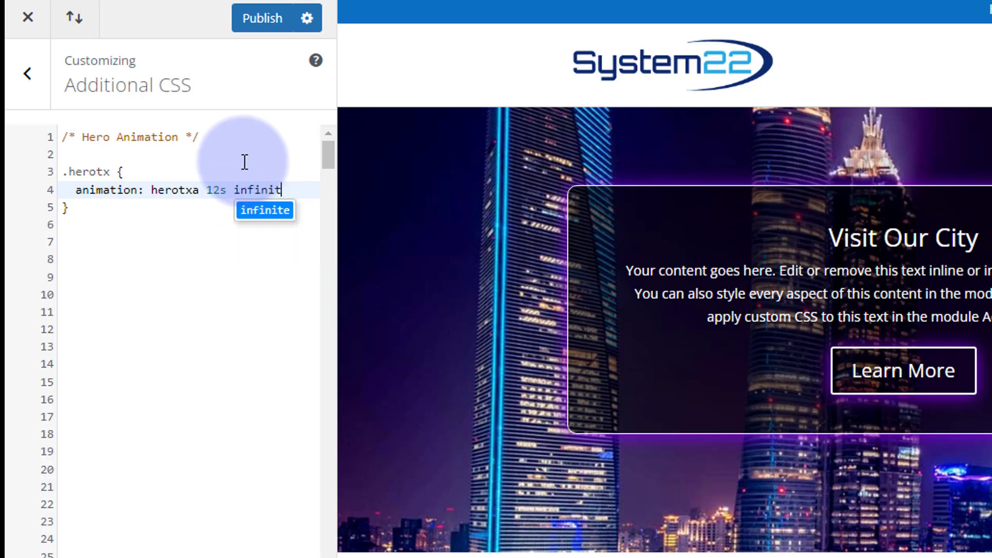
type("e ")
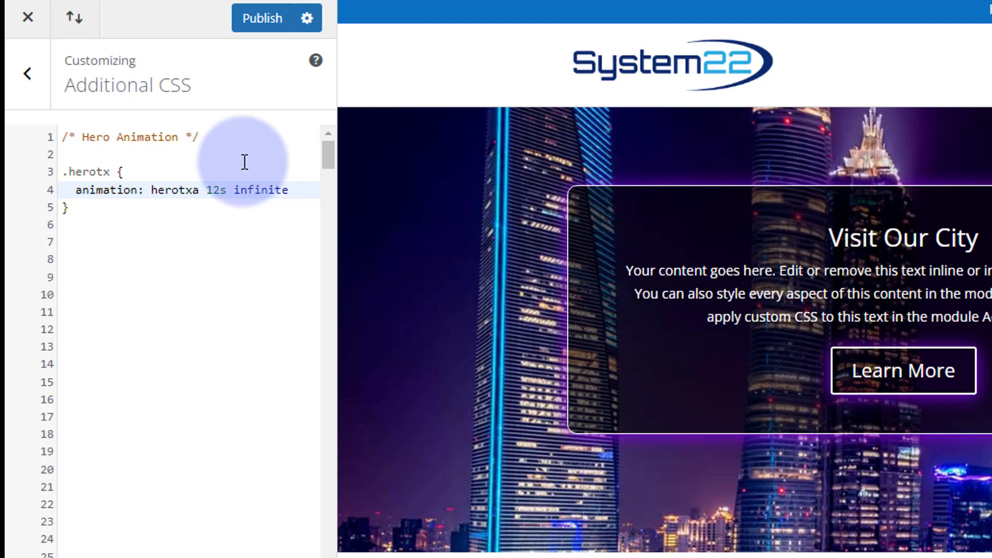
type("linear")
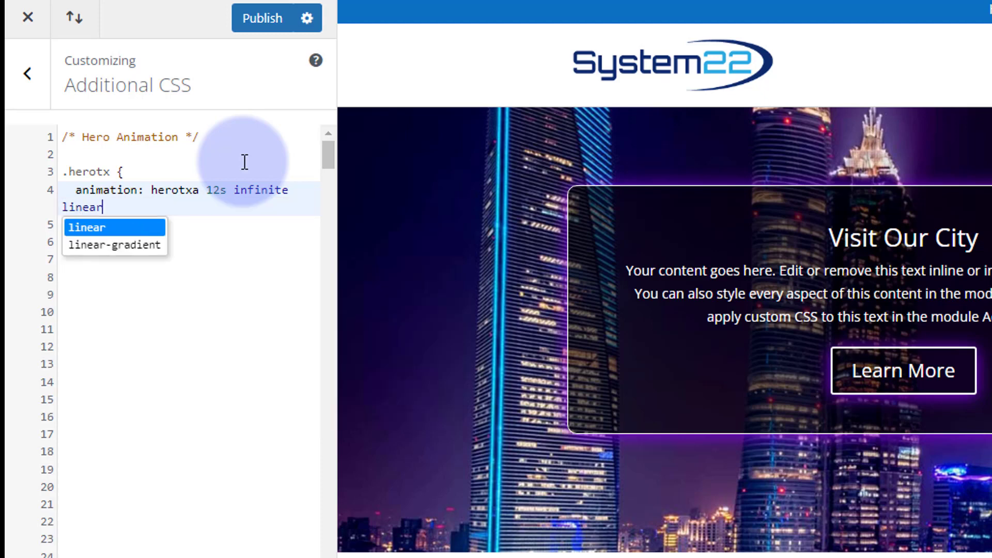
type(";")
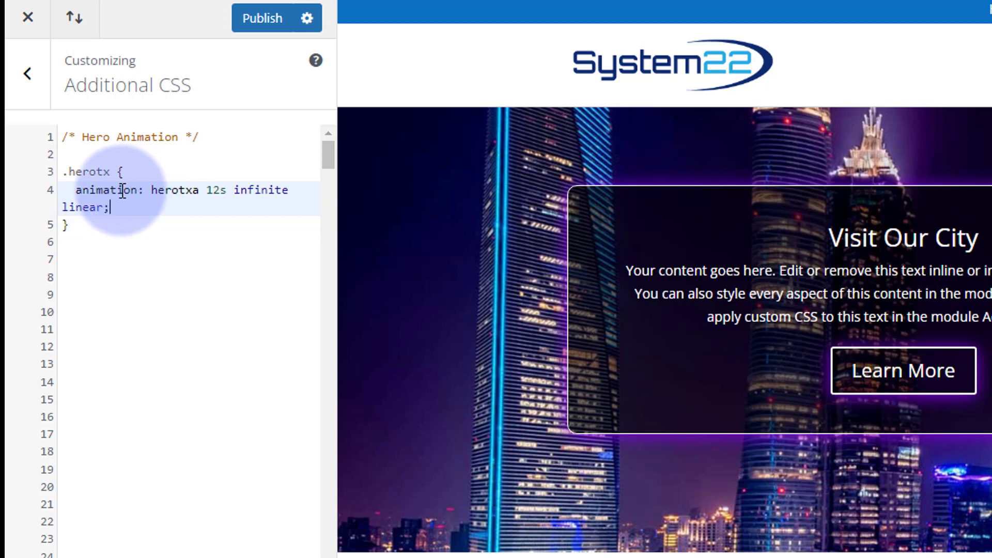
left_click(94, 226)
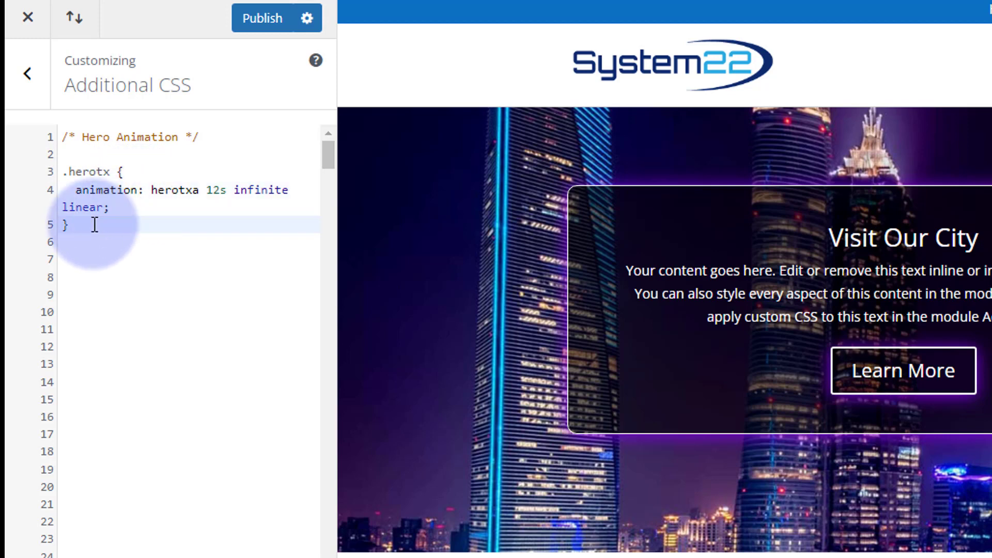
key("Return")
key("Return")
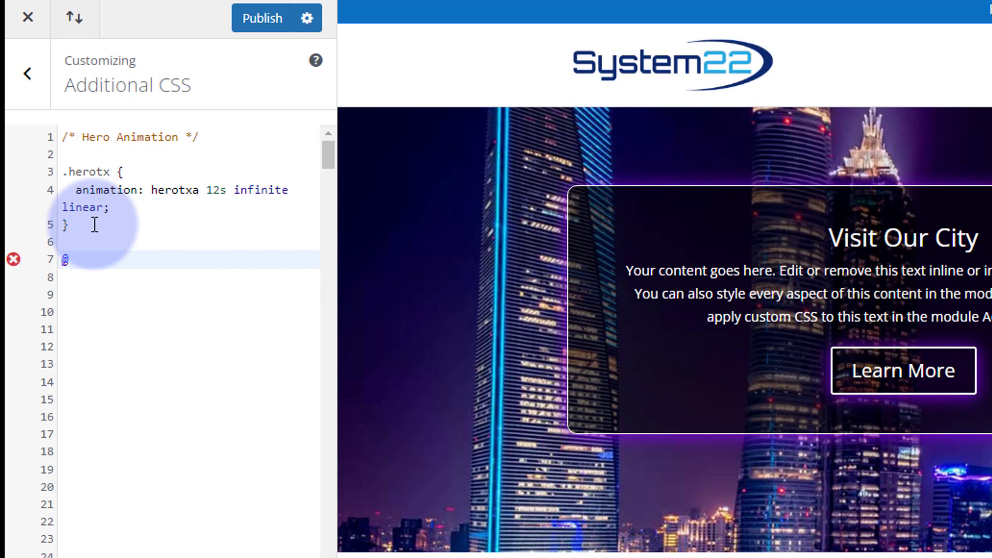
type("@key")
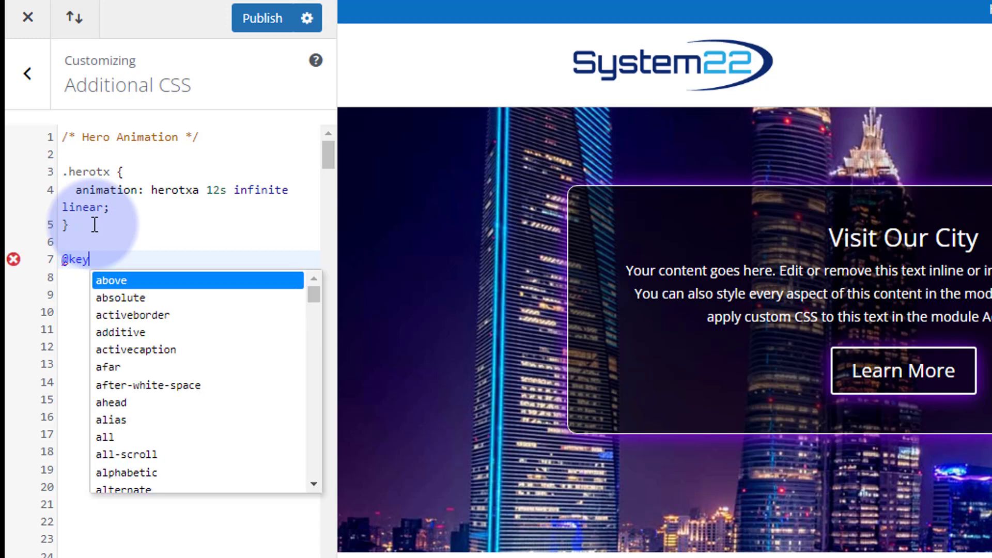
type("farames")
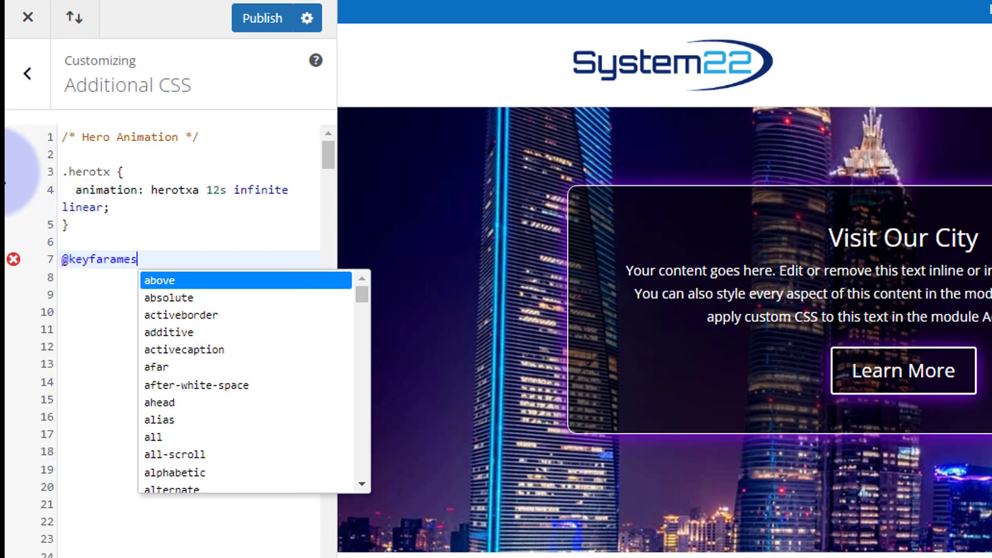
left_click(96, 260)
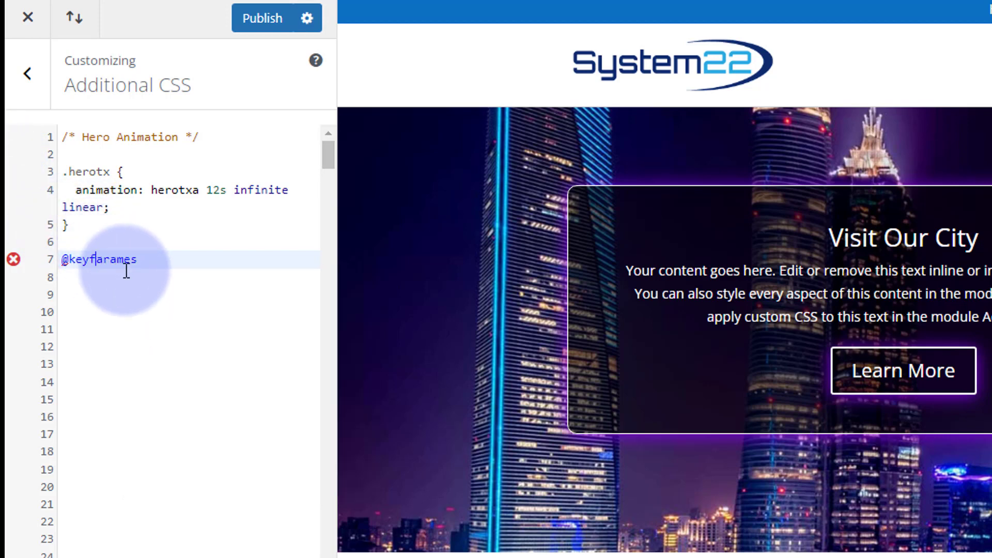
key("Delete")
left_click(138, 253)
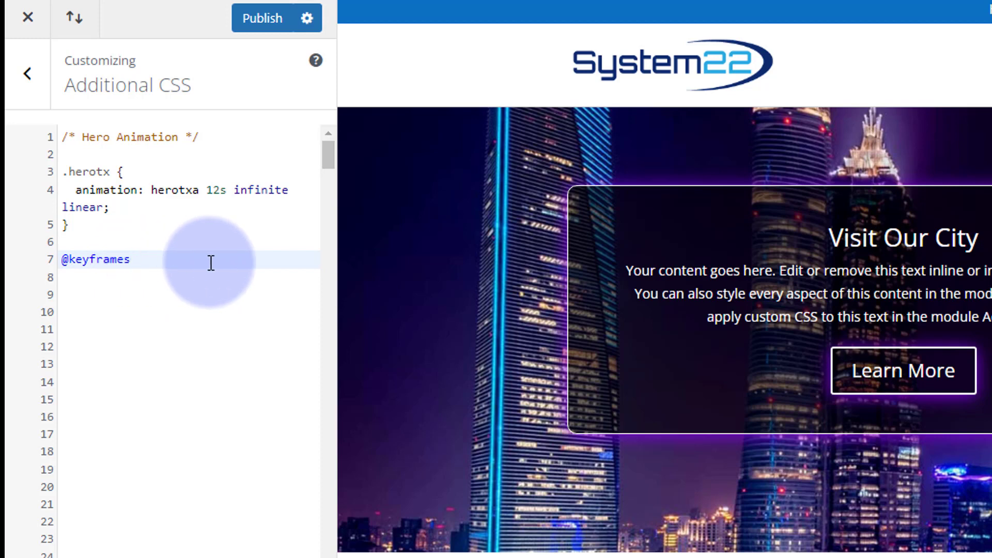
left_click_drag(152, 189, 199, 190)
key("ctrl+c")
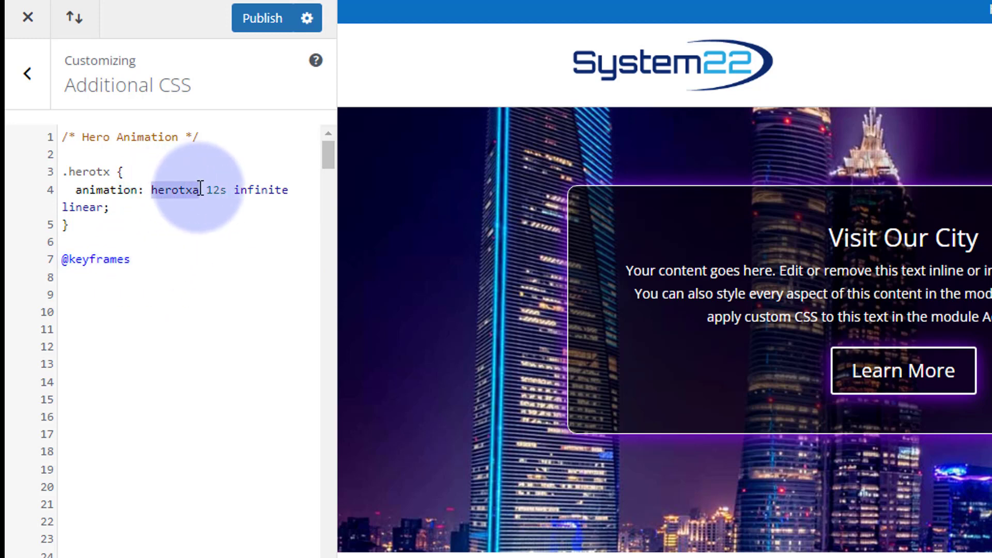
left_click(150, 247)
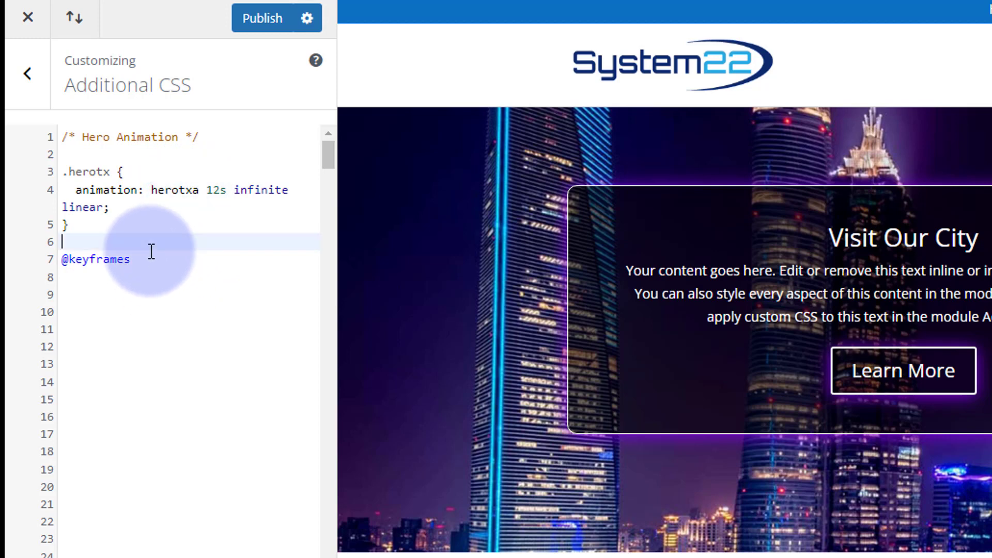
left_click(148, 258)
key("ctrl+v")
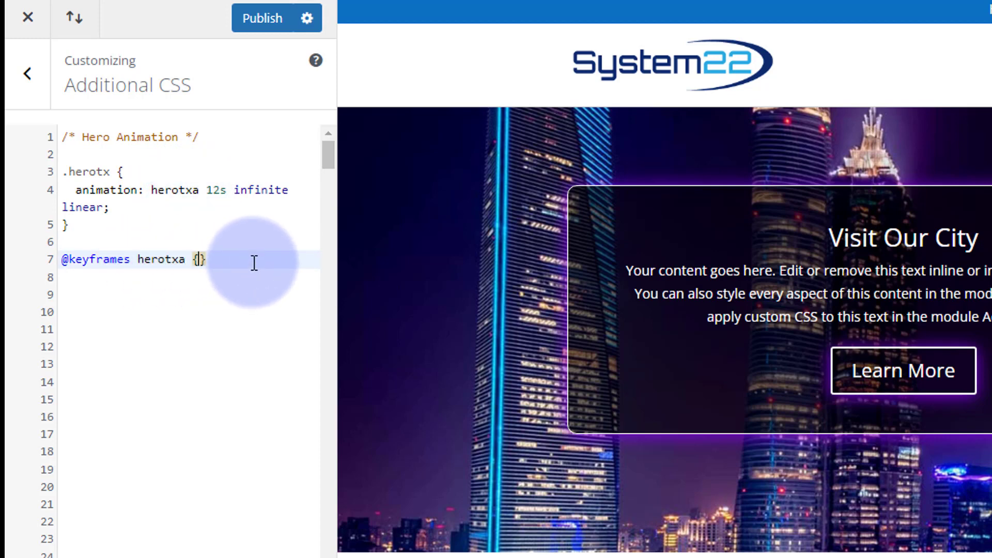
type("{")
key("Return")
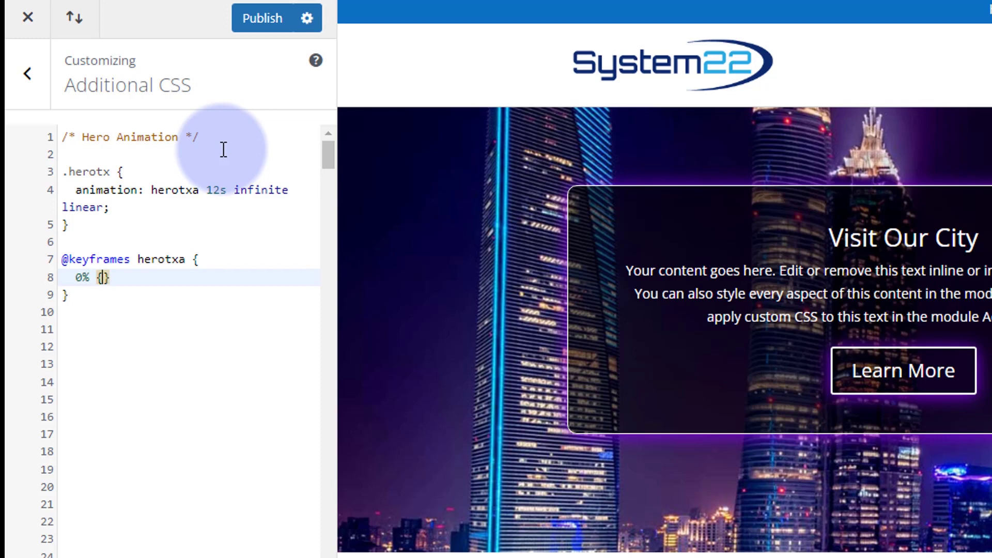
key("Return")
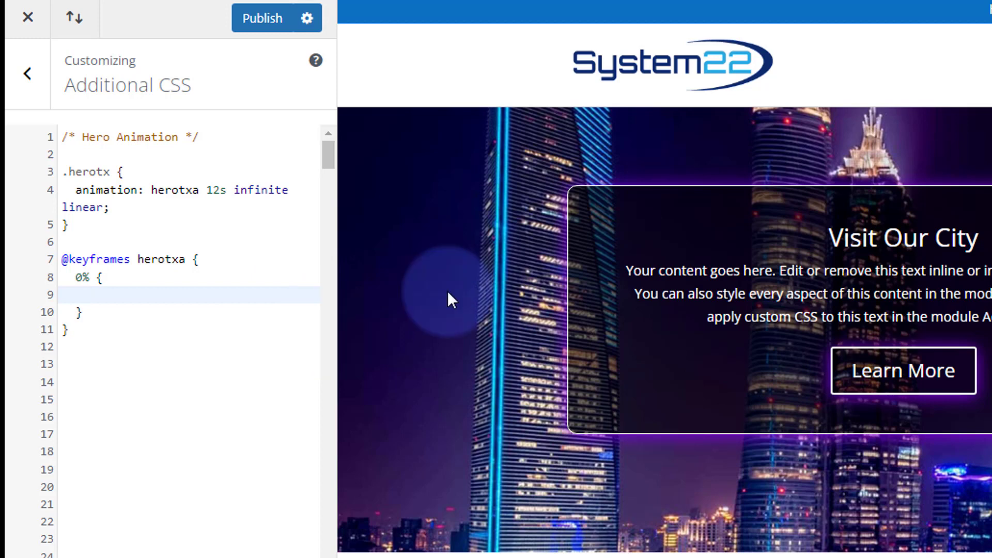
Add the declaration "margin-left: -120%" inside the 0% keyframe block
type("argin-")
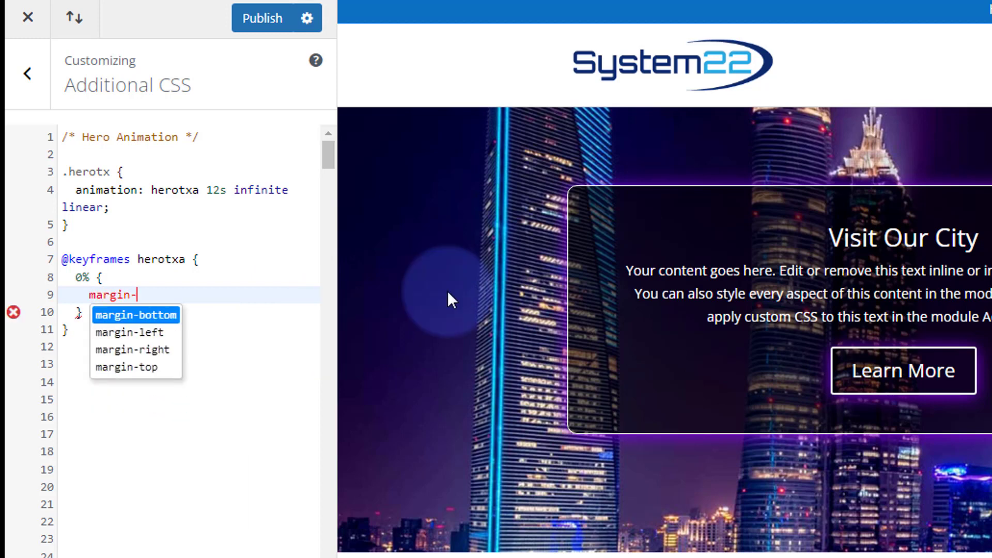
type("left")
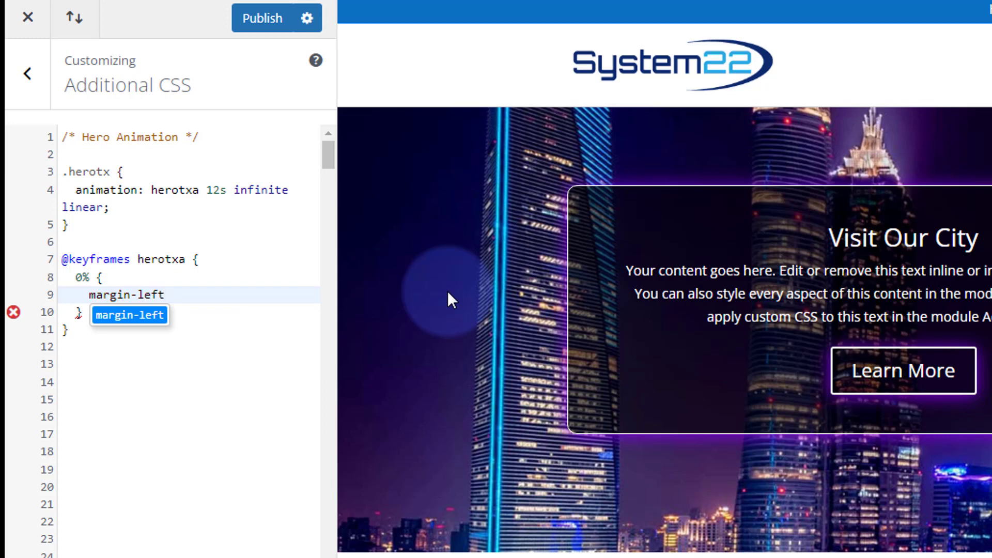
type(":")
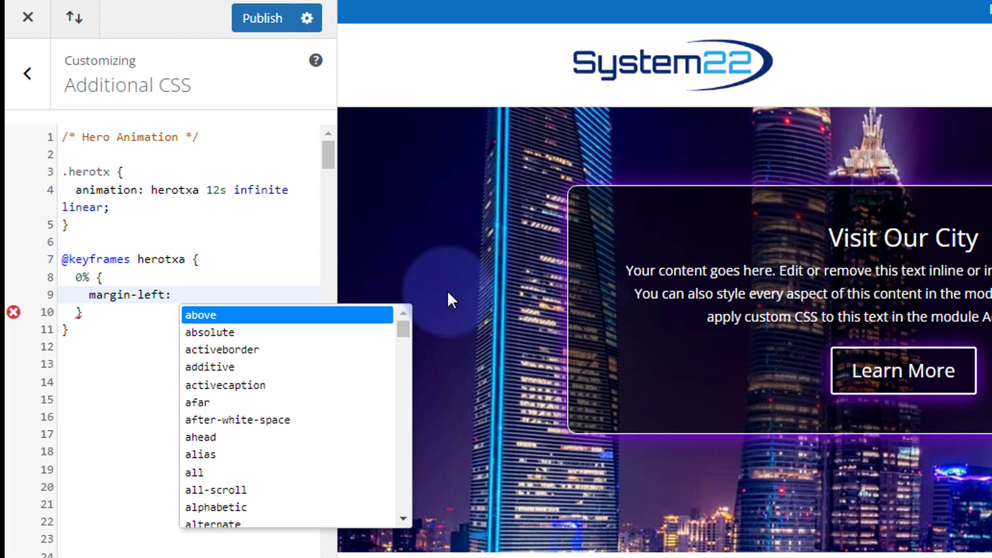
type(" 120")
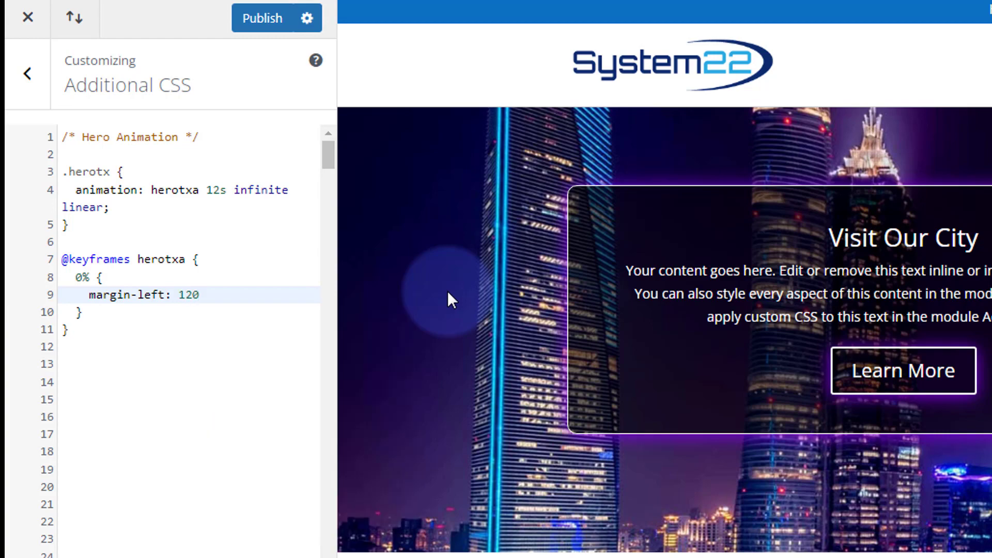
type("%")
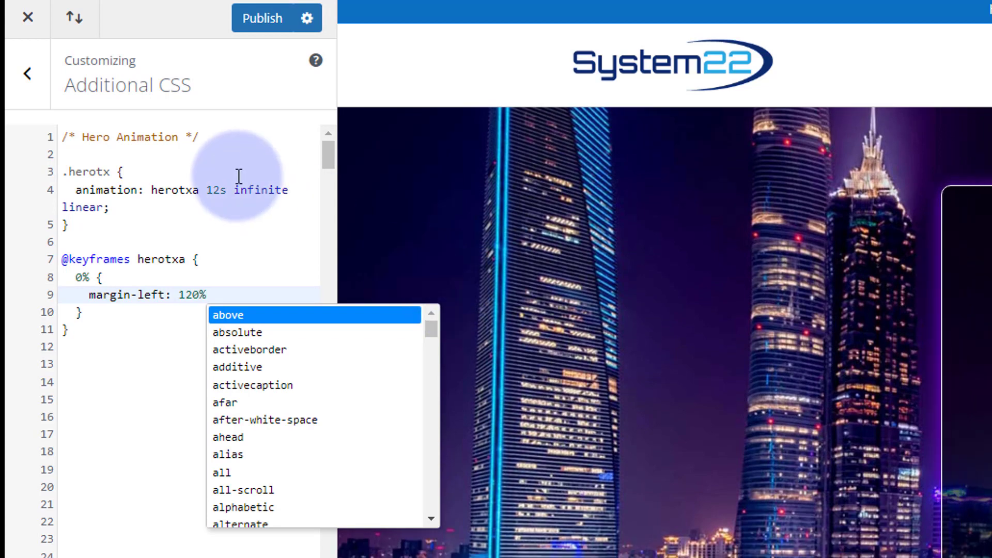
left_click(178, 295)
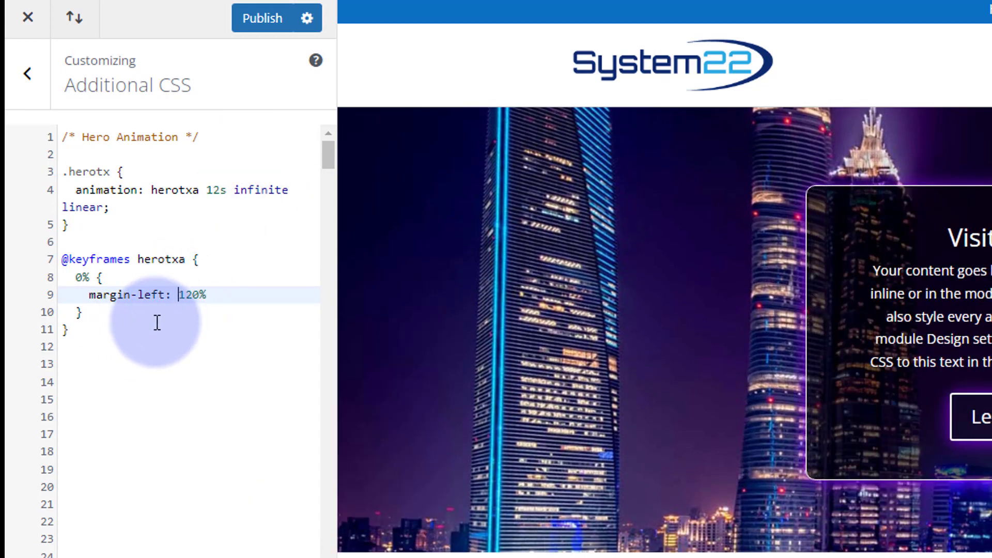
type("-")
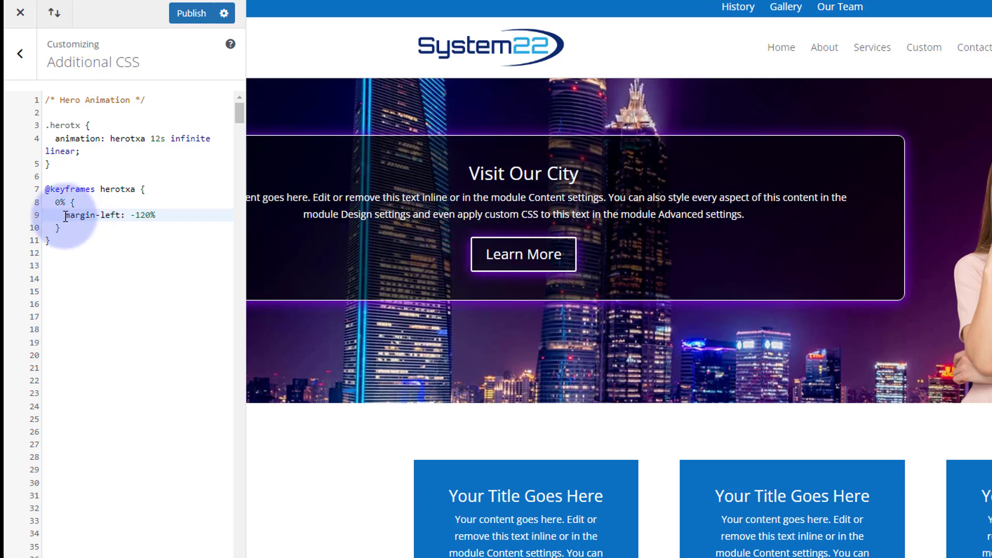
Close the margin-left declaration with a semicolon and paste a copy of it on the next line, changed to "margin-right: 120%"
left_click_drag(65, 215, 159, 215)
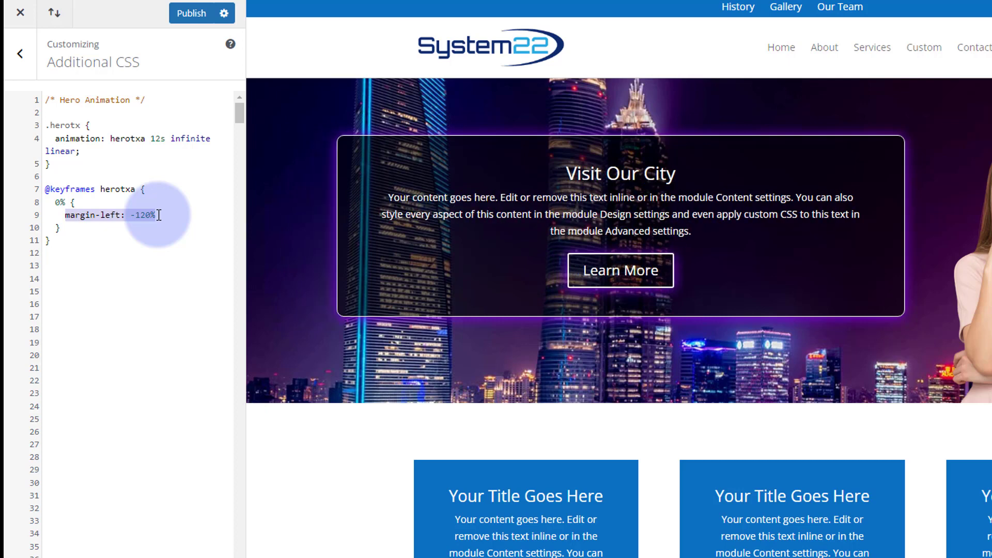
type("margin-left: -120%")
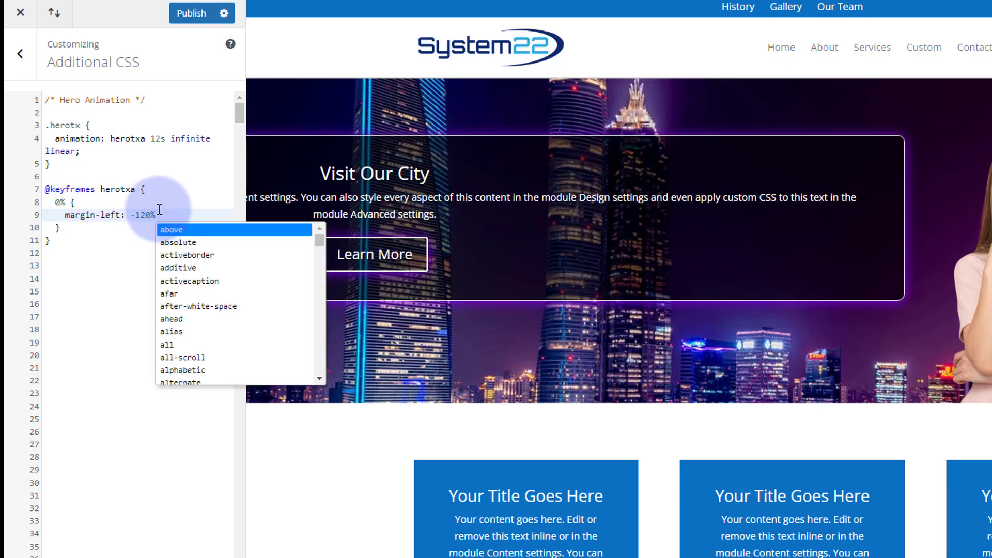
type(";")
key("Return")
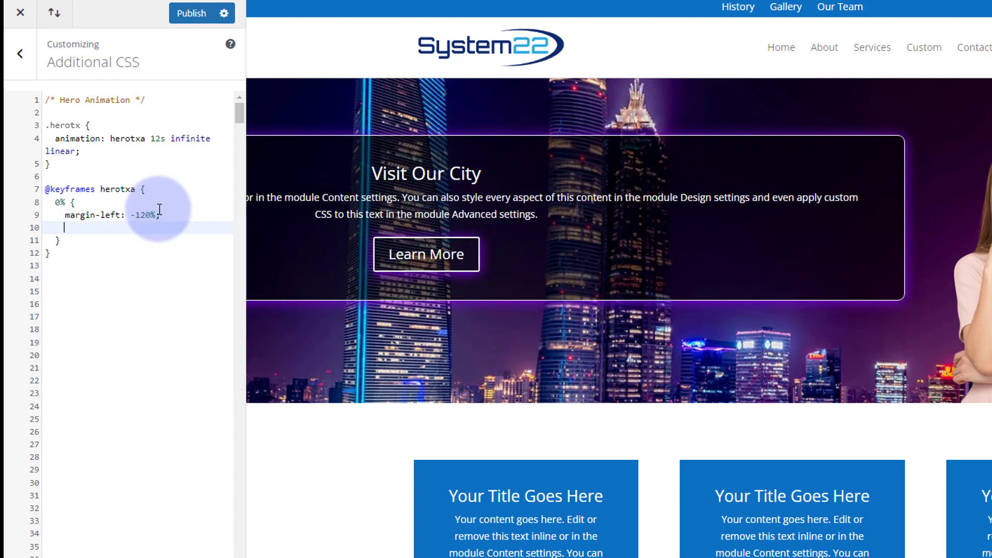
type("margin-left: -120%")
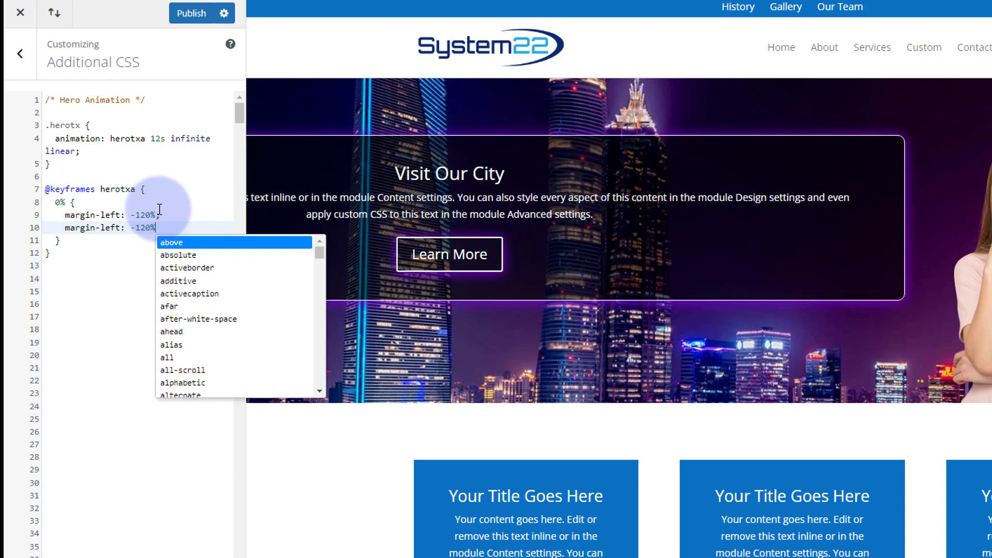
left_click(100, 227)
double_click(110, 227)
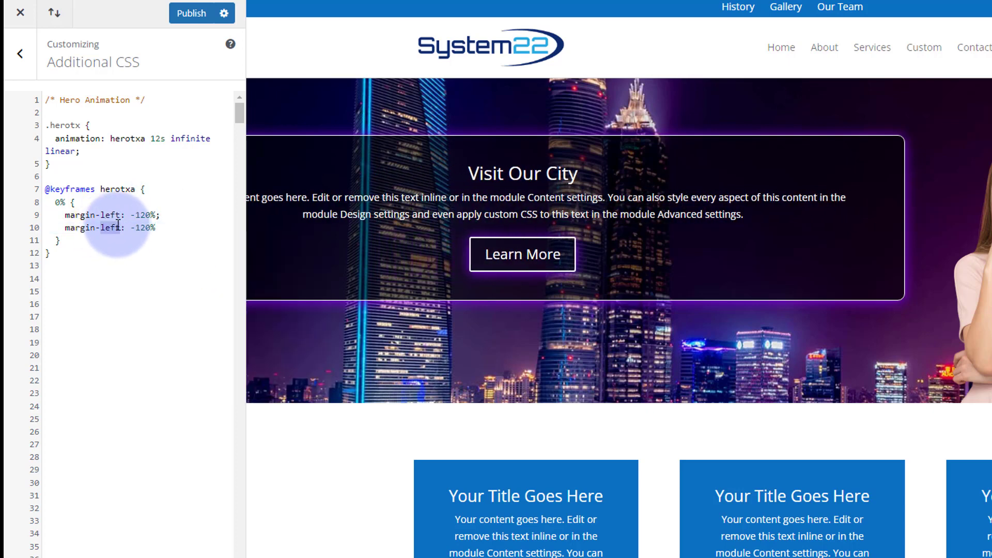
type("right")
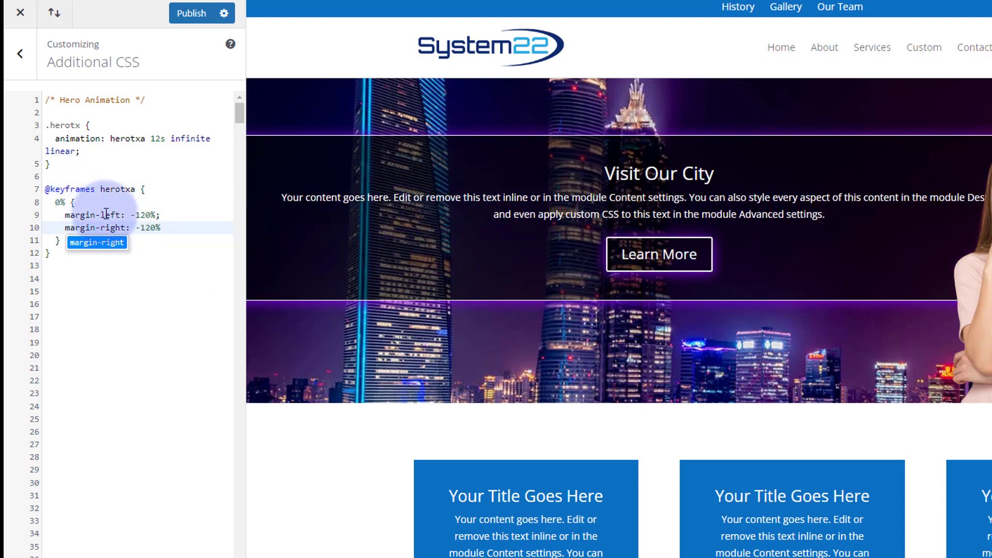
left_click(138, 228)
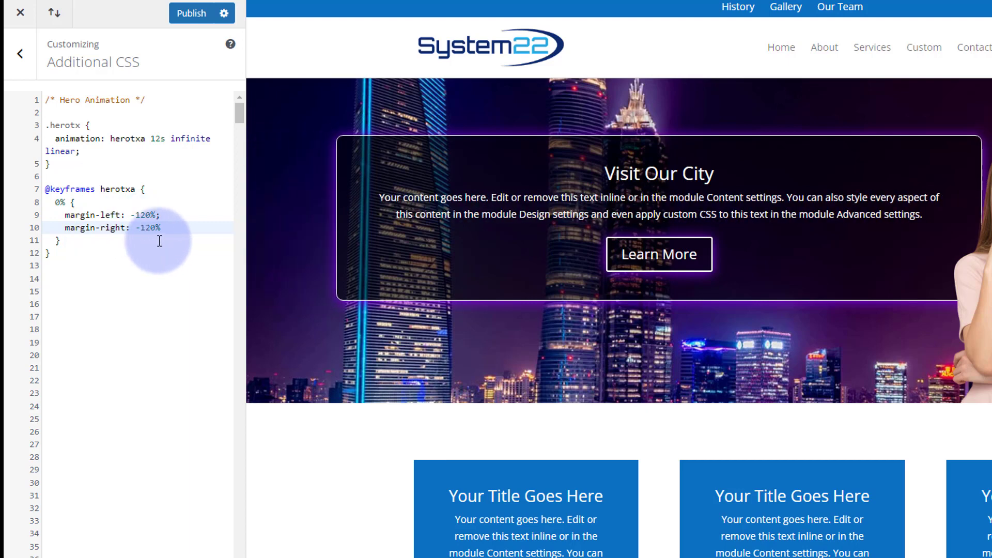
key("BackSpace")
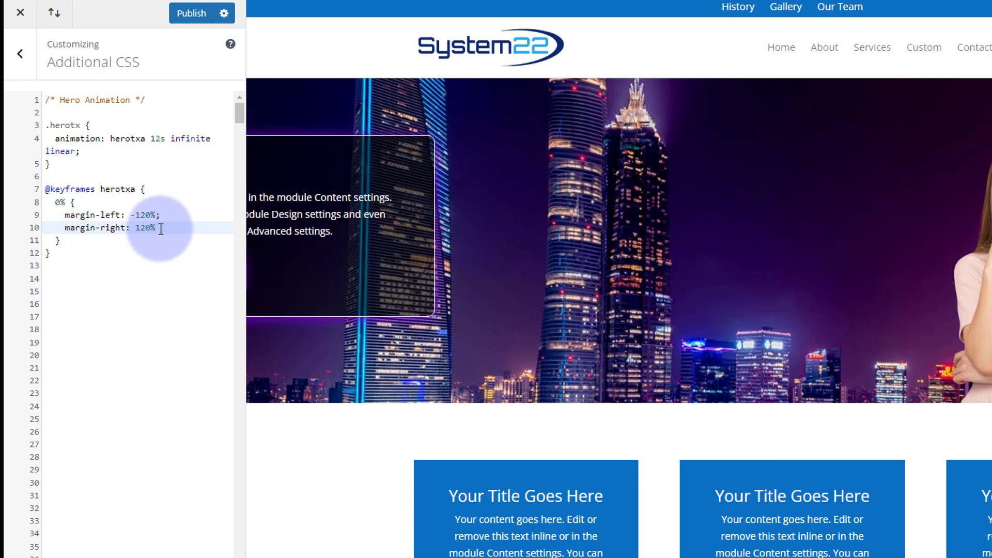
End the margin-right declaration with a semicolon and add "opacity:0;" on the line below it
type(";")
key("Return")
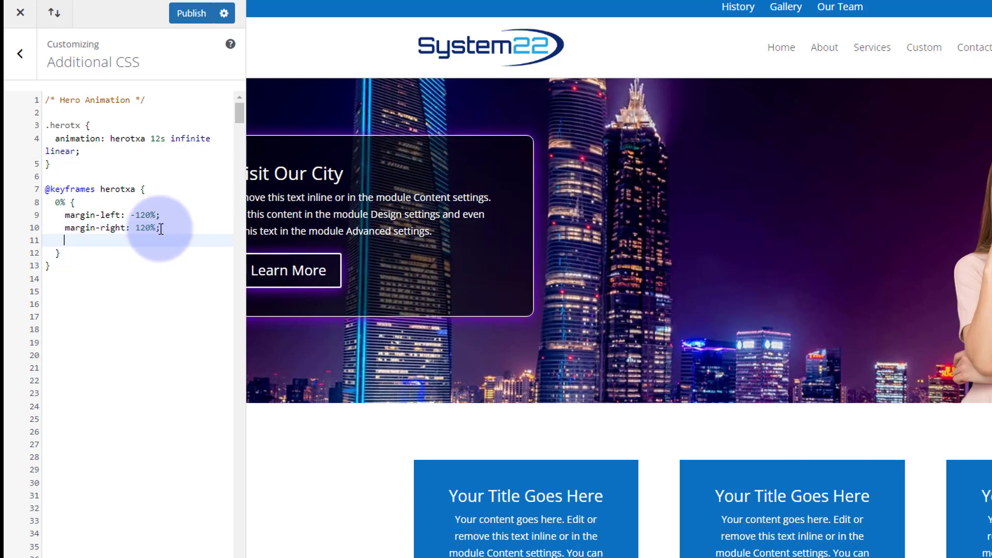
type("opac")
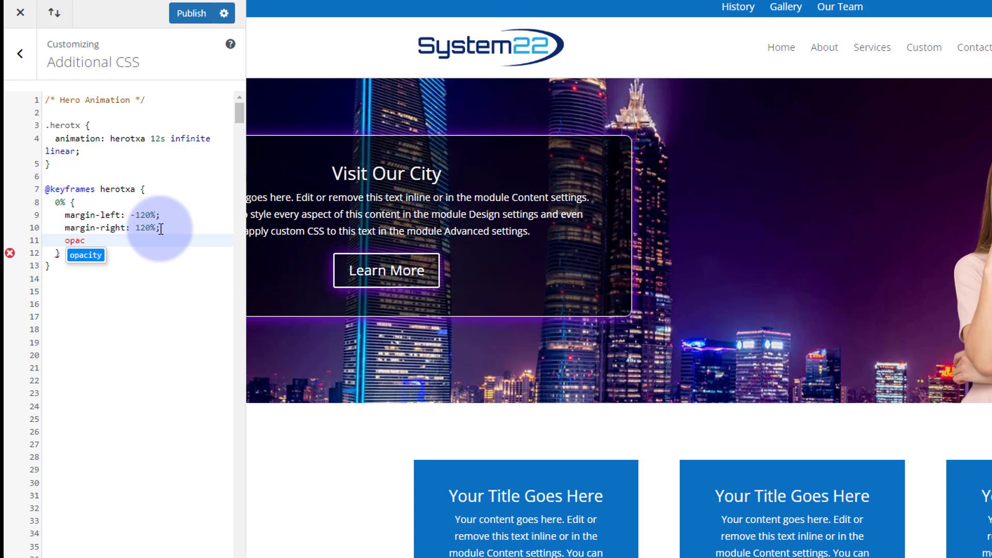
type("ity:0;")
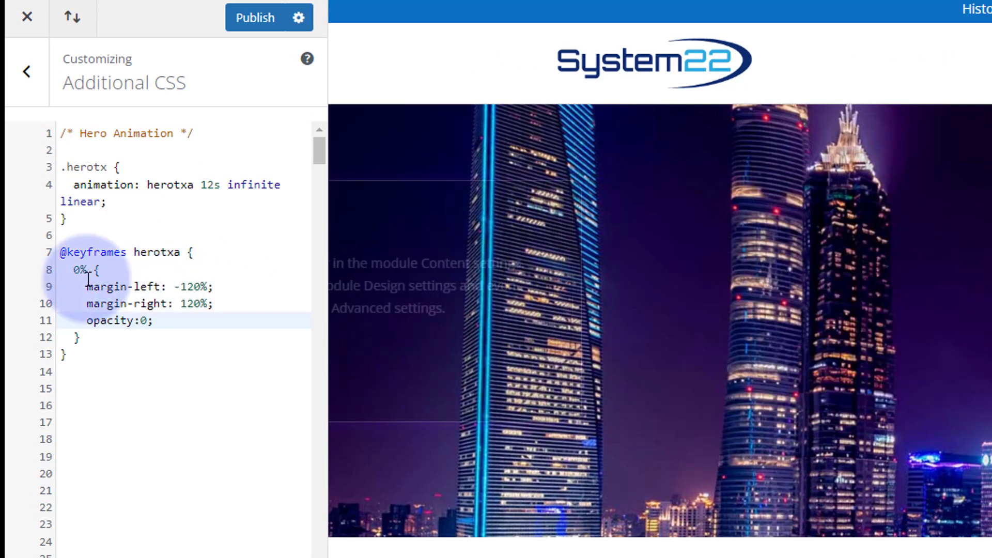
Copy the complete 0% block and paste five copies below it inside the herotxa keyframes
left_click_drag(75, 270, 99, 339)
key("ctrl+c")
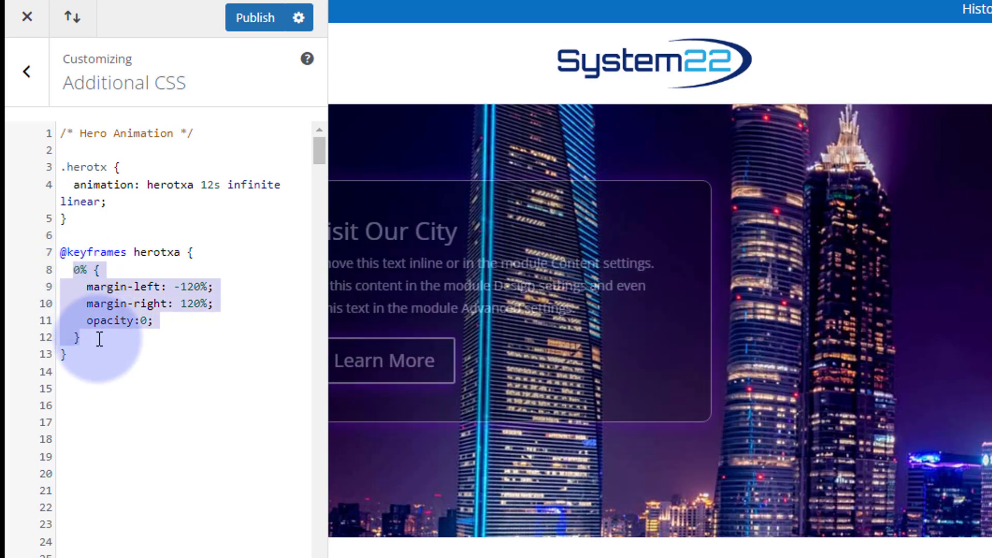
left_click(100, 338)
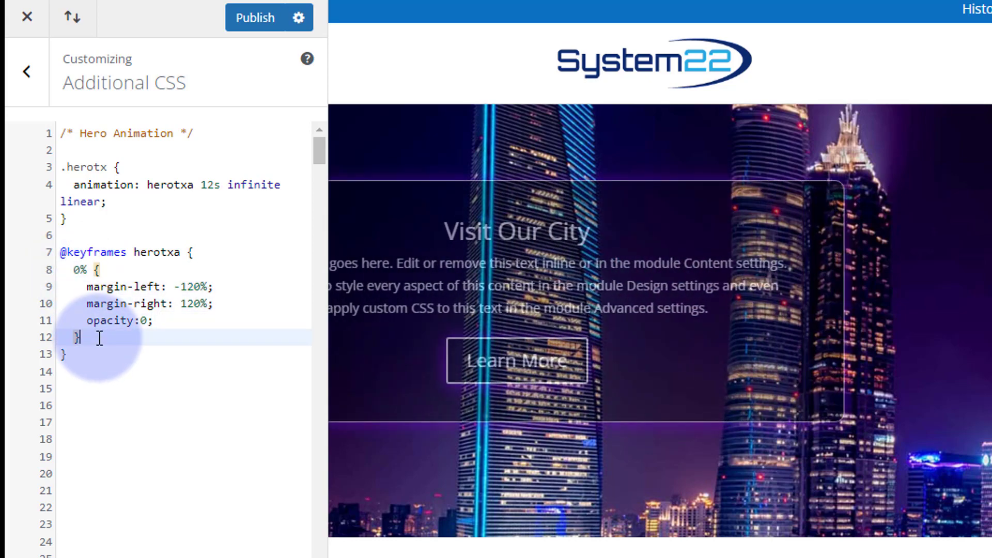
key("Return")
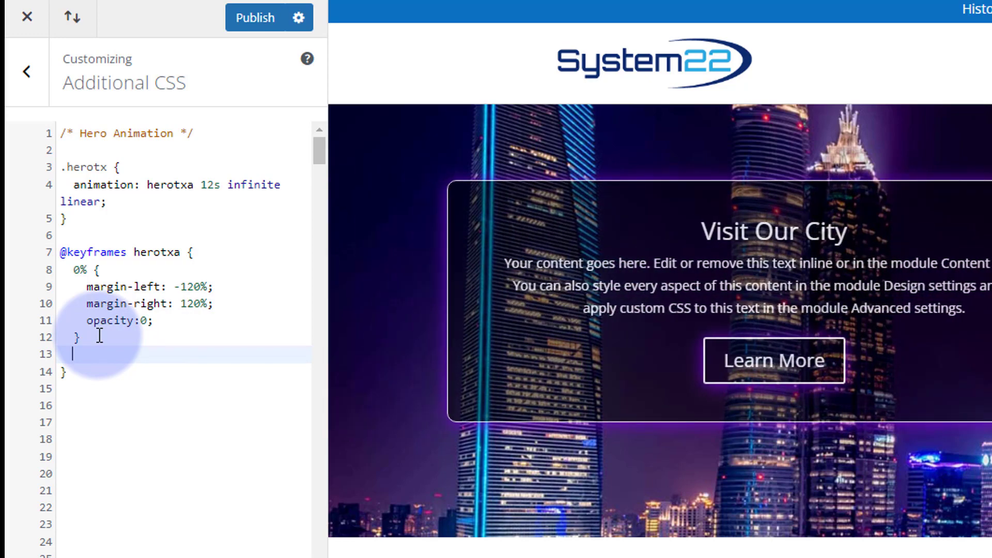
key("ctrl+v")
key("Return")
key("ctrl+v")
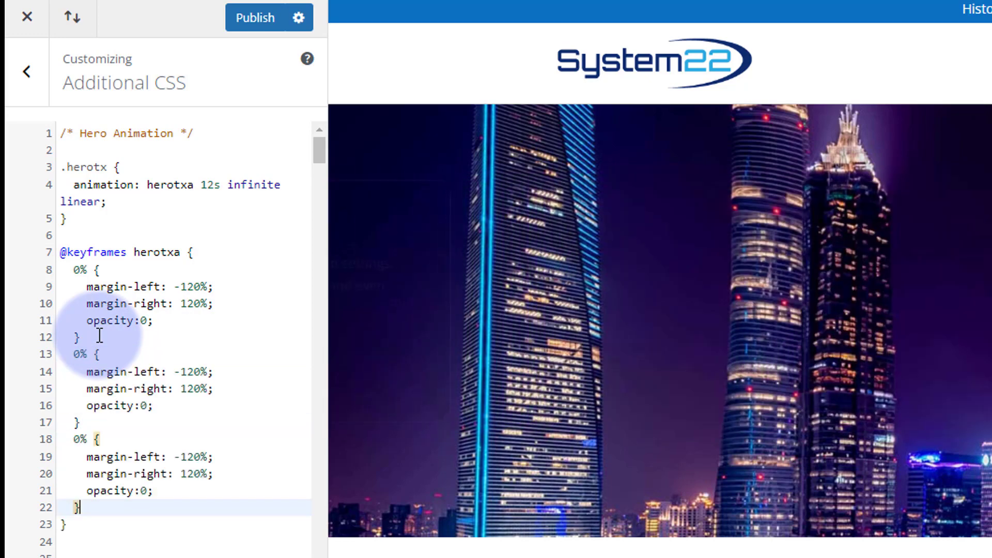
key("Return")
key("ctrl+v")
key("Return")
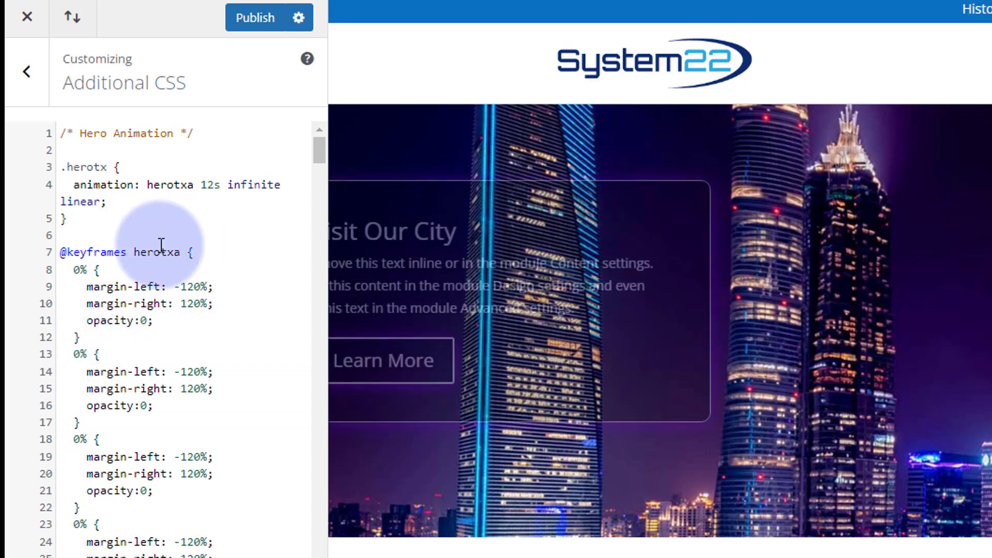
Turn the second keyframe block into 20% with margin-left 0, margin-right 0 and opacity 1
left_click(74, 354)
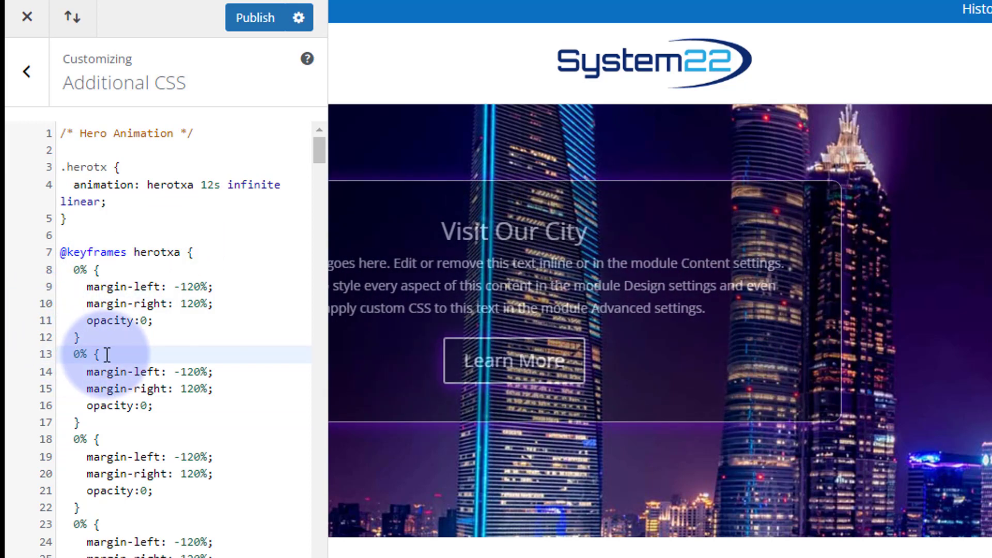
type("2")
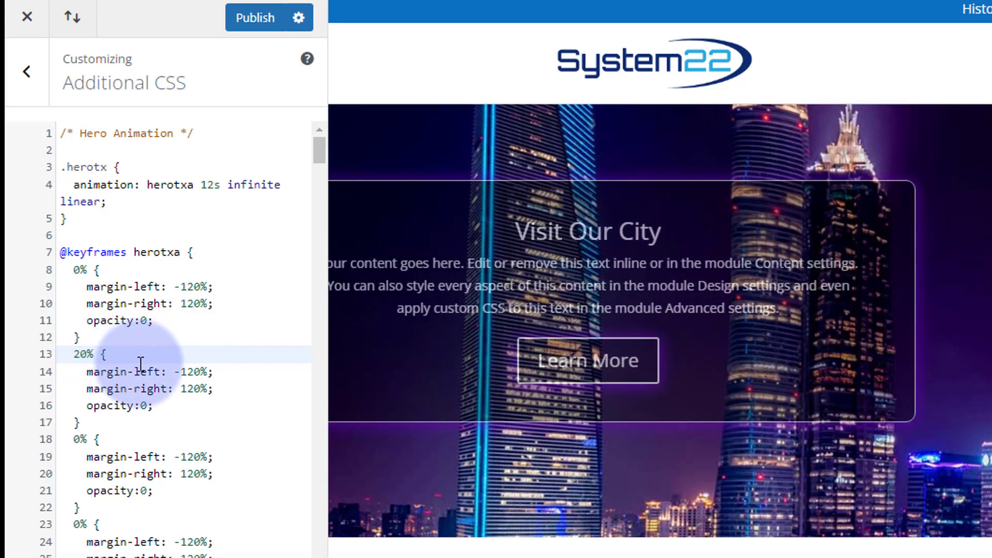
left_click_drag(175, 373, 198, 374)
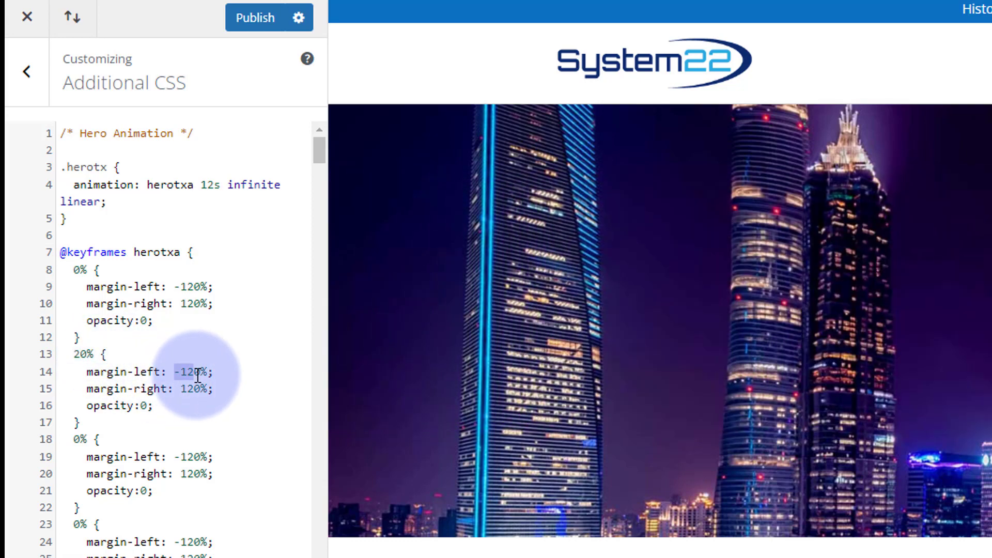
left_click_drag(175, 373, 206, 374)
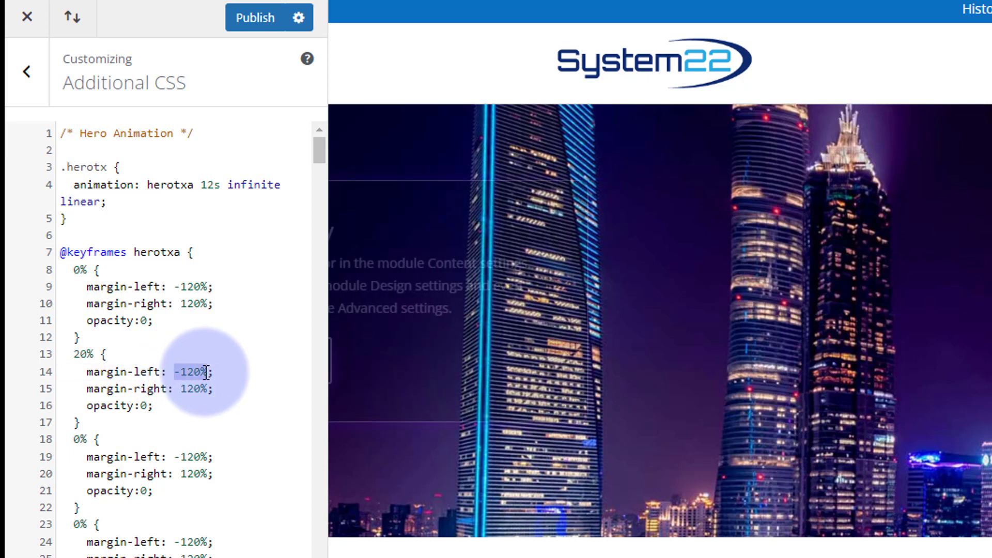
type("0")
left_click_drag(182, 390, 205, 388)
type("0")
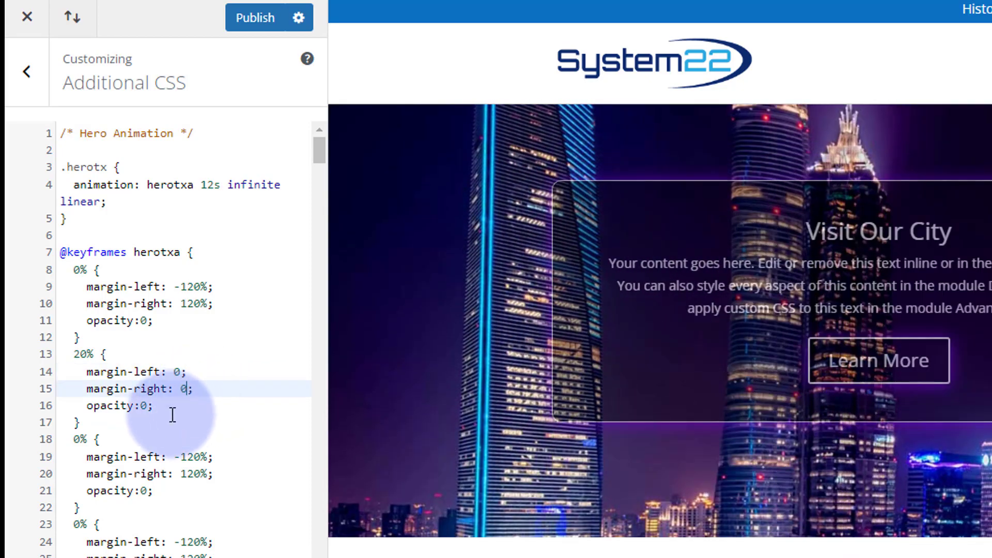
double_click(144, 407)
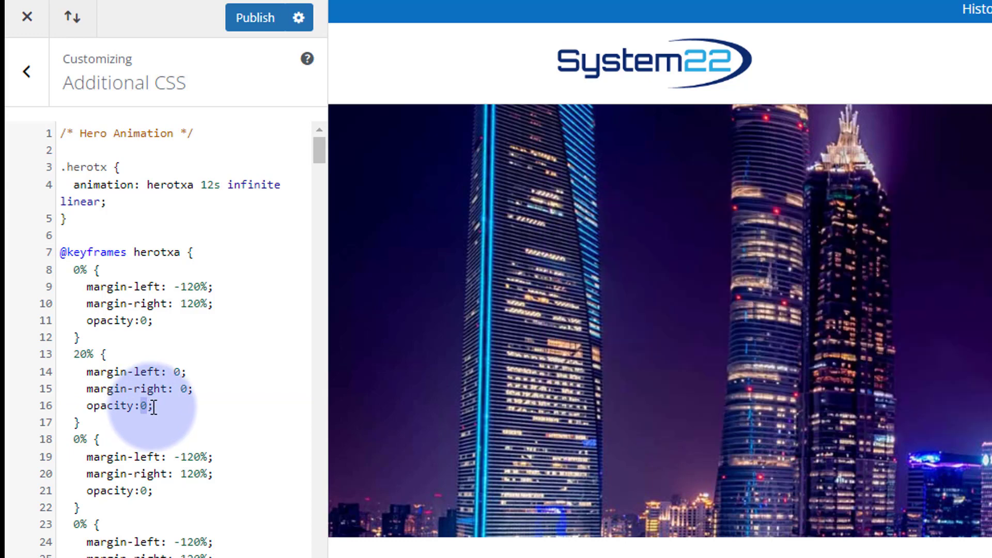
type("1")
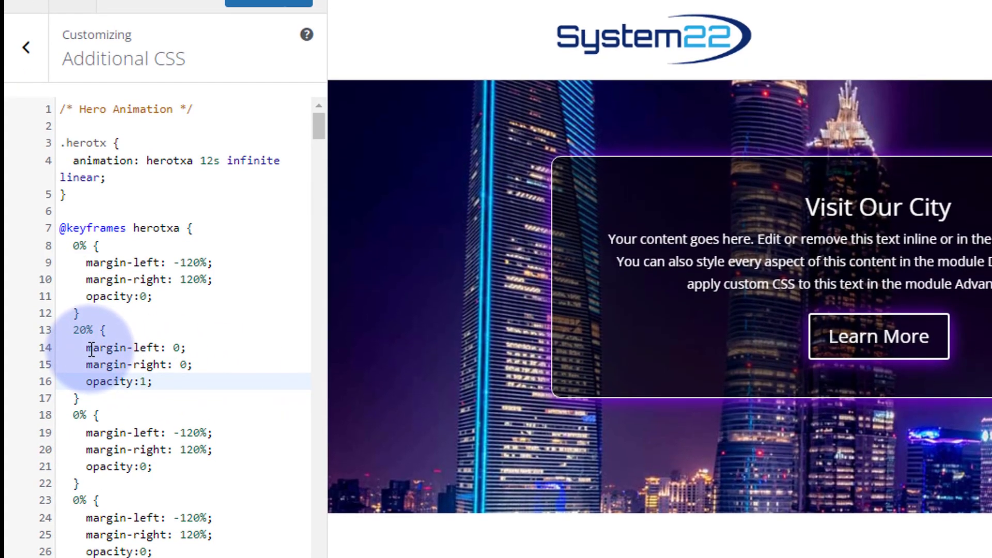
Change the third keyframe block to 40% and replace its declarations with those copied from the 20% block
left_click_drag(86, 371, 148, 405)
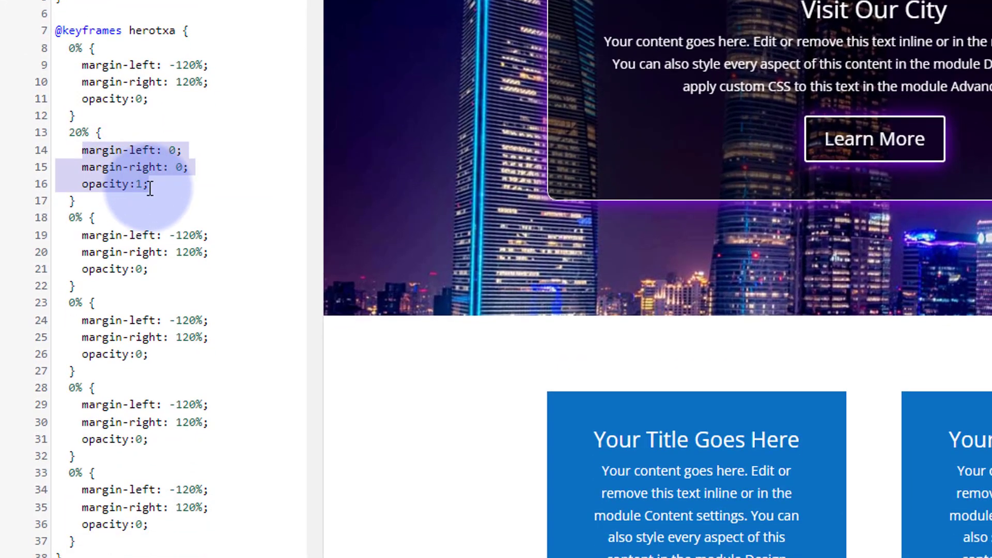
left_click(69, 218)
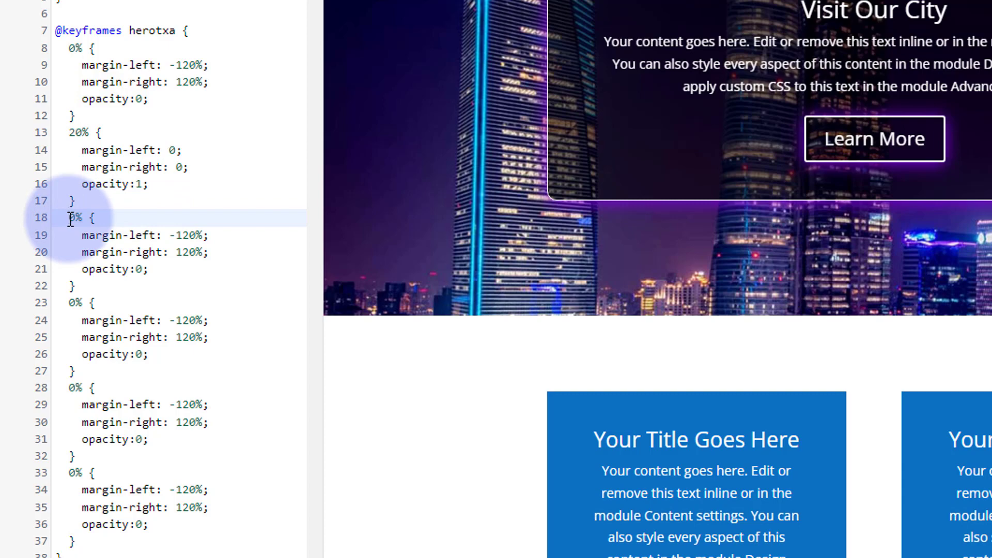
type("4")
left_click_drag(82, 235, 153, 273)
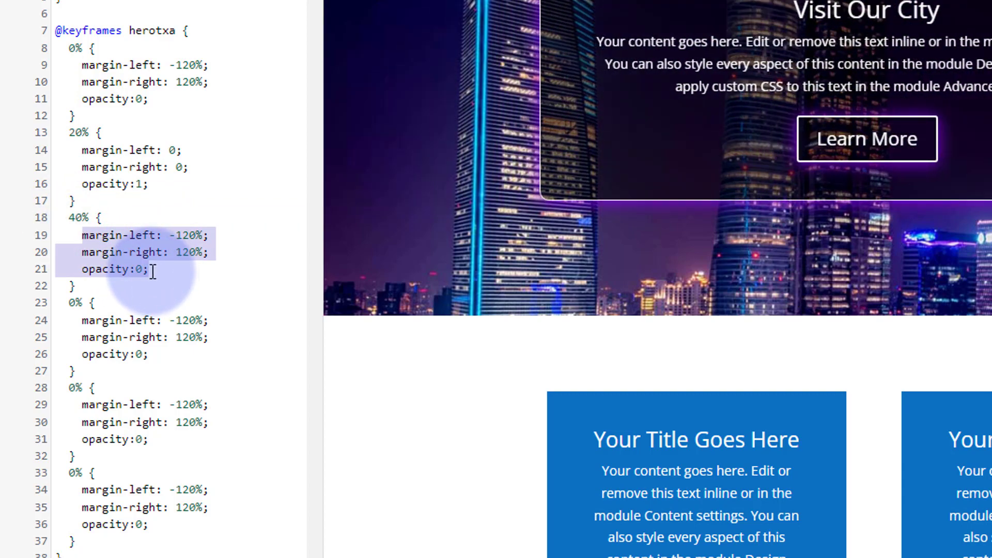
type("margin-left: 0;     margin-right: 0;     opacity:1;")
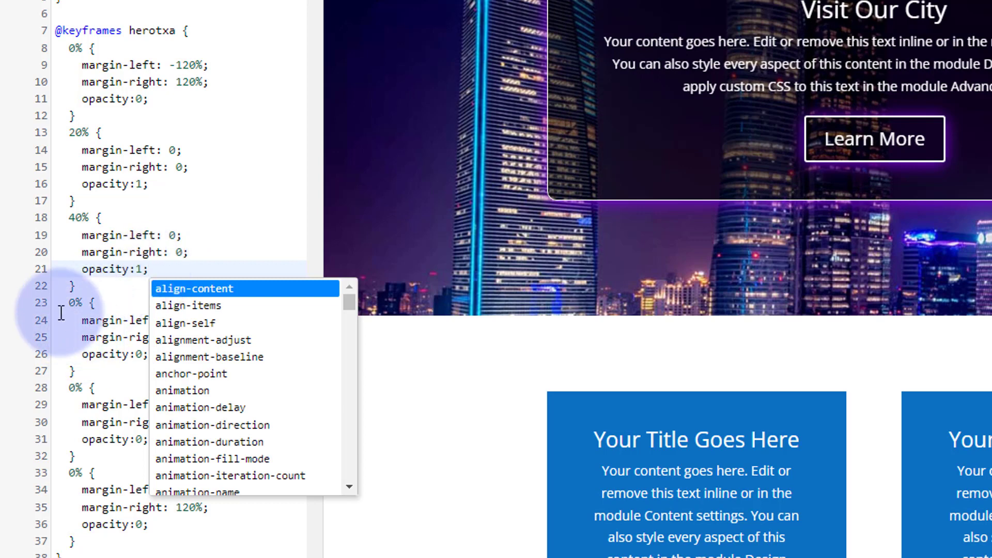
Change the fourth herotxa keyframe block to 60% and replace its declarations with margin-left 0, margin-right 0 and opacity 1
left_click(68, 304)
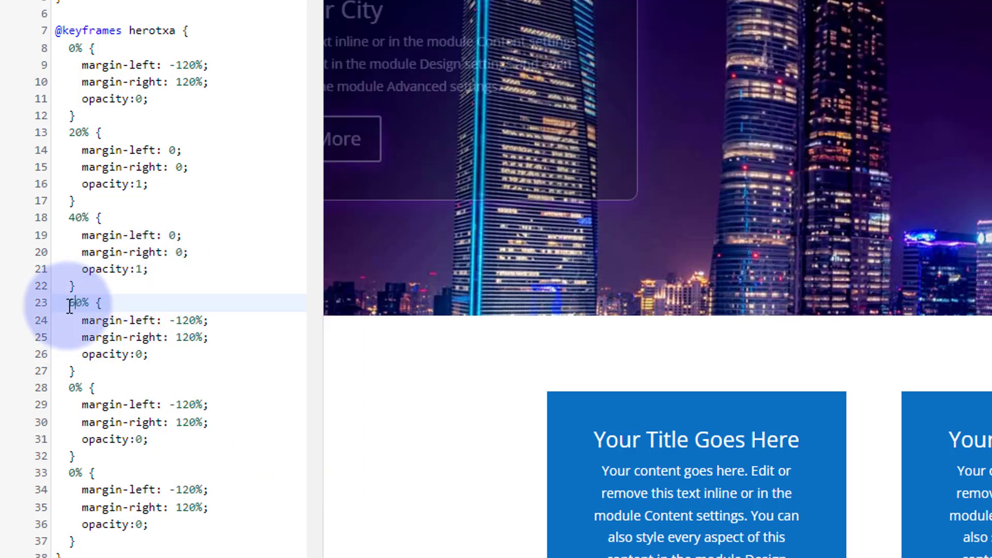
type("6")
left_click_drag(83, 321, 148, 355)
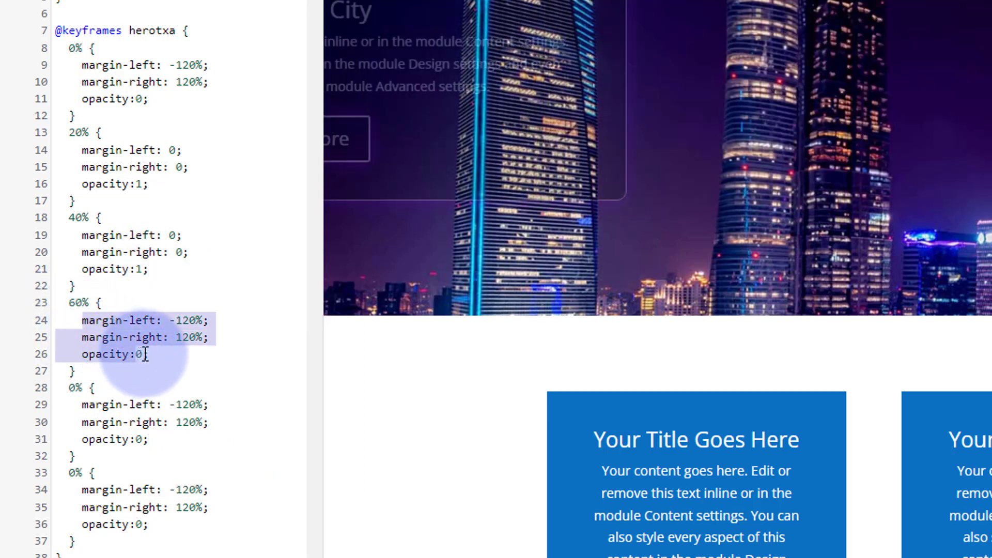
type("margin-left: 0;     margin-right: 0;     opacity:1;")
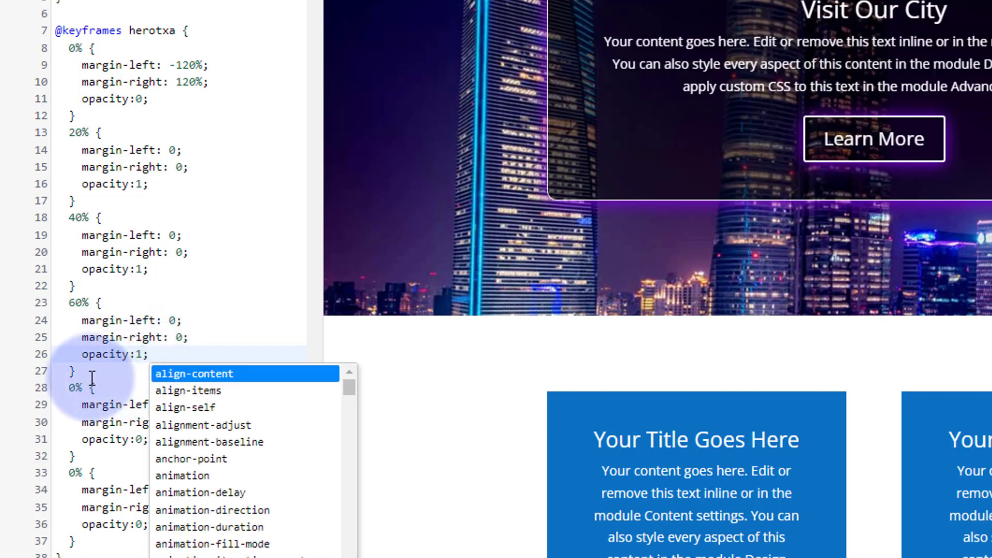
Turn the fifth keyframe block into 80% with margin-left 0, margin-right 0 and opacity 1, and relabel the last block 100%
left_click(76, 388)
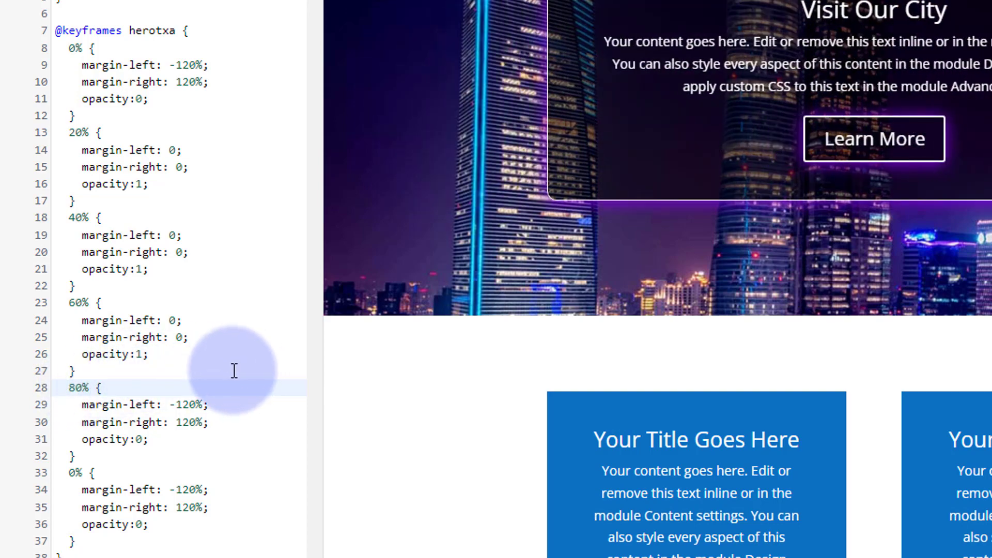
left_click(82, 404)
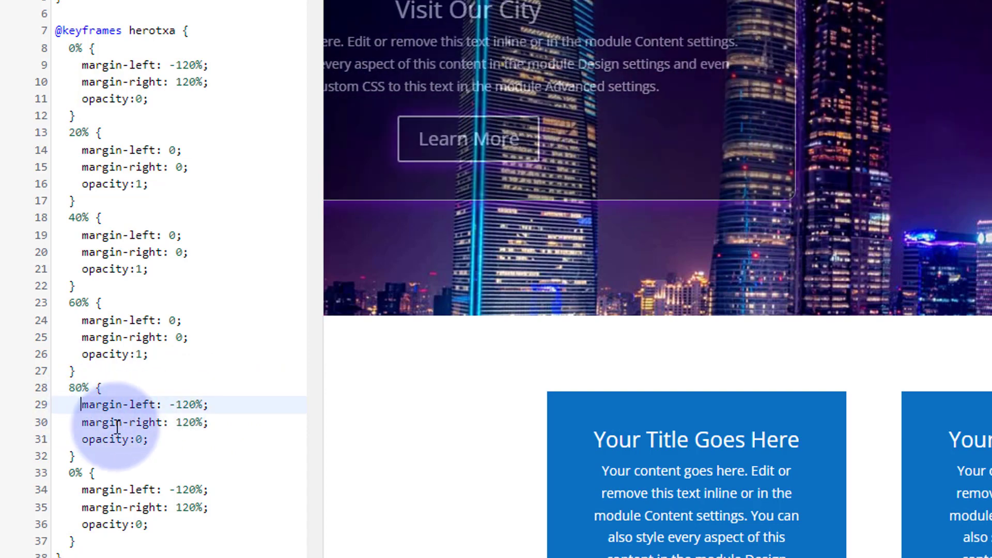
left_click_drag(116, 428, 158, 445)
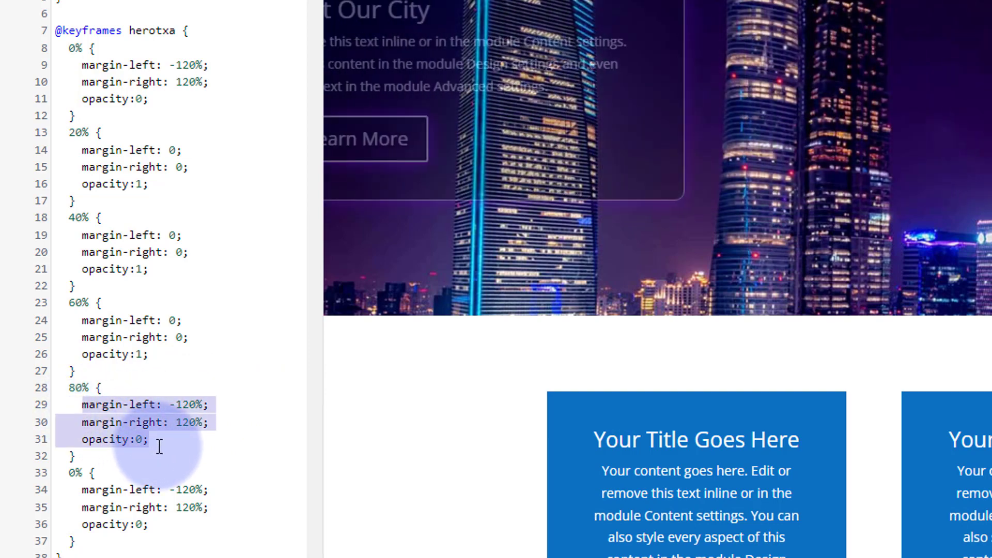
type("margin-left: 0;     margin-right: 0;     opacity:1;")
left_click(63, 473)
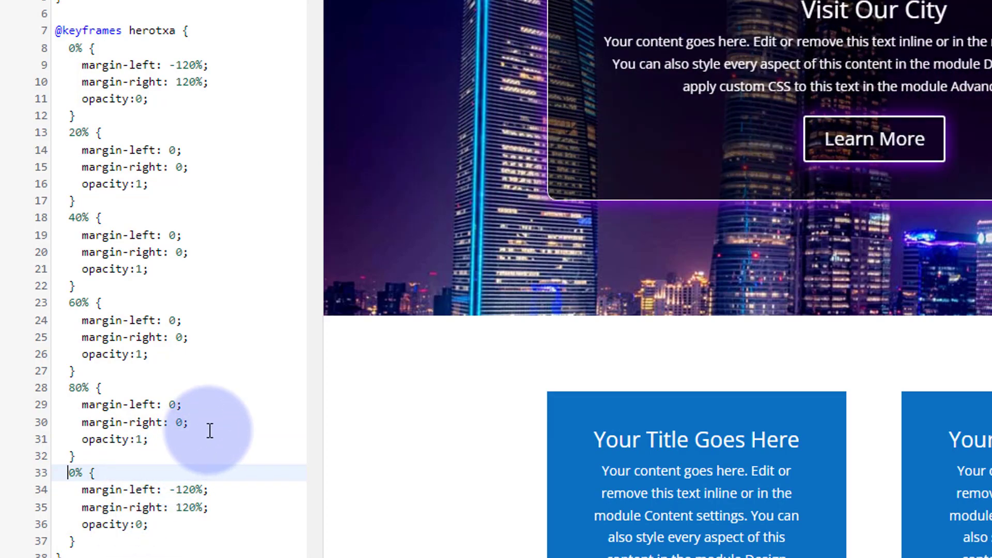
type("10")
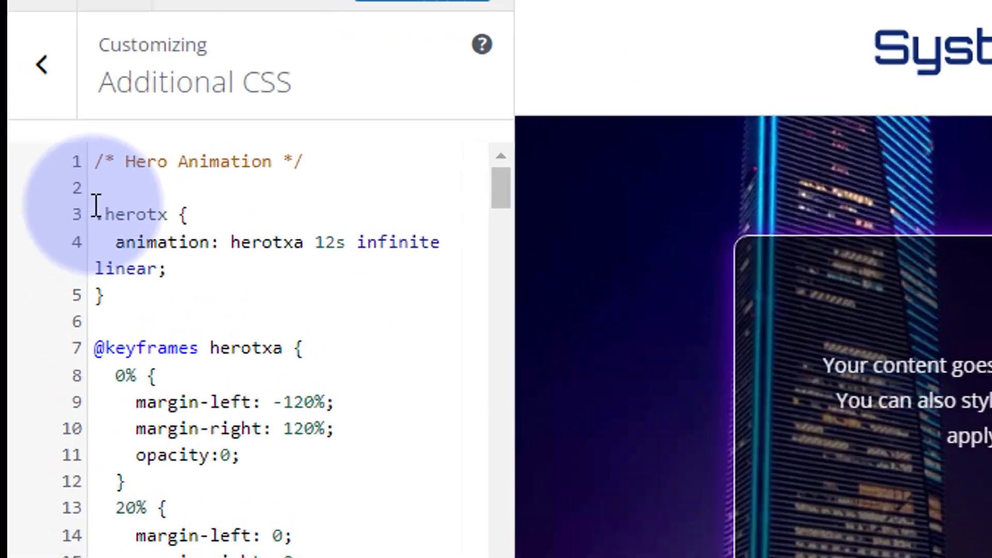
Copy the complete .herotx rule and paste it below the end of the herotxa keyframes
left_click_drag(97, 206, 136, 294)
key("ctrl+c")
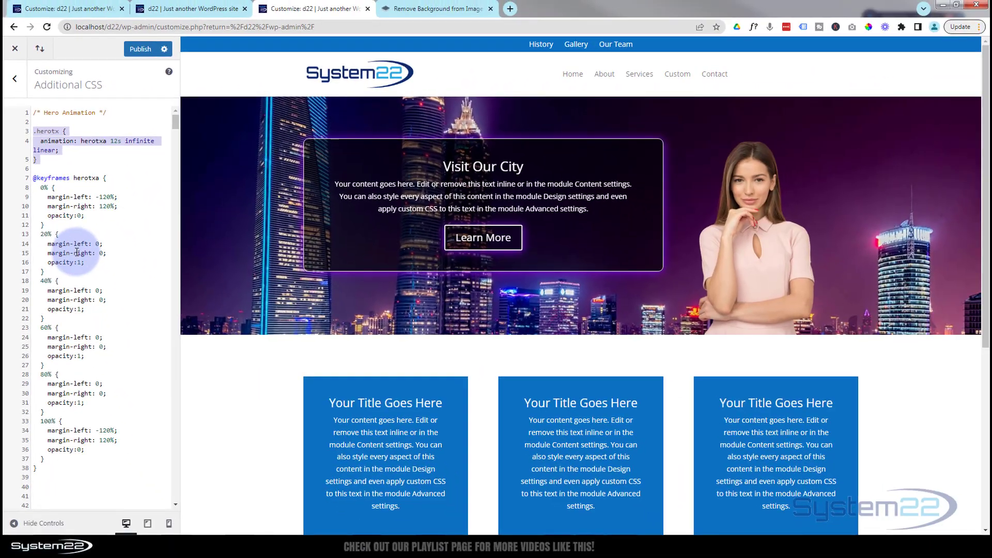
left_click(77, 254)
scroll(73, 259, "down", 3)
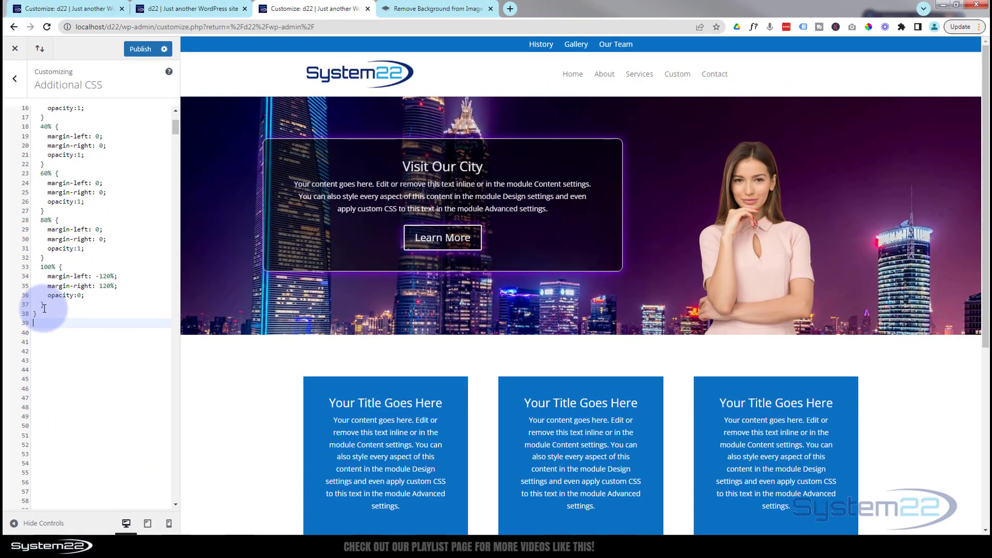
key("ctrl+v")
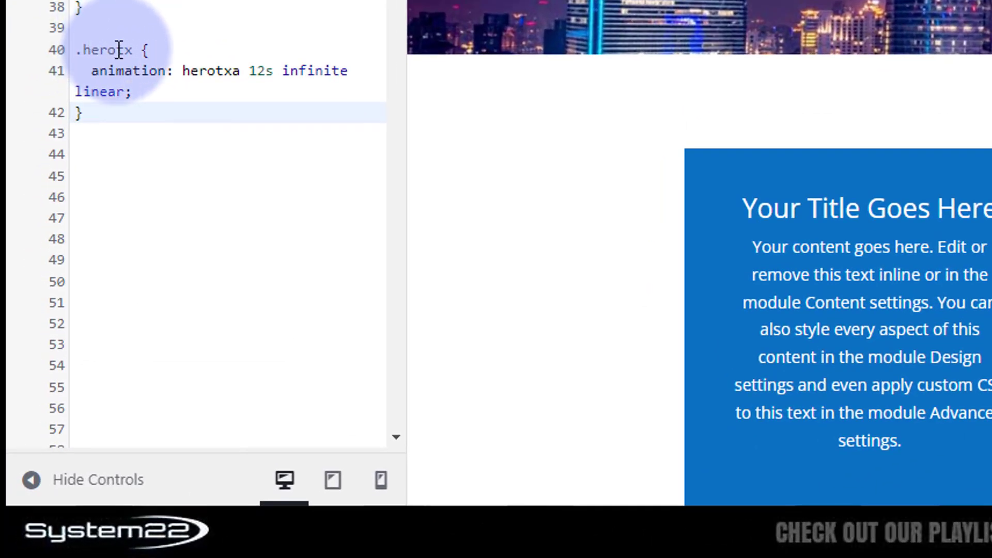
Rename the pasted rule's selector to .heroim and set its animation to heroima with a duration of 20s
left_click_drag(119, 50, 132, 50)
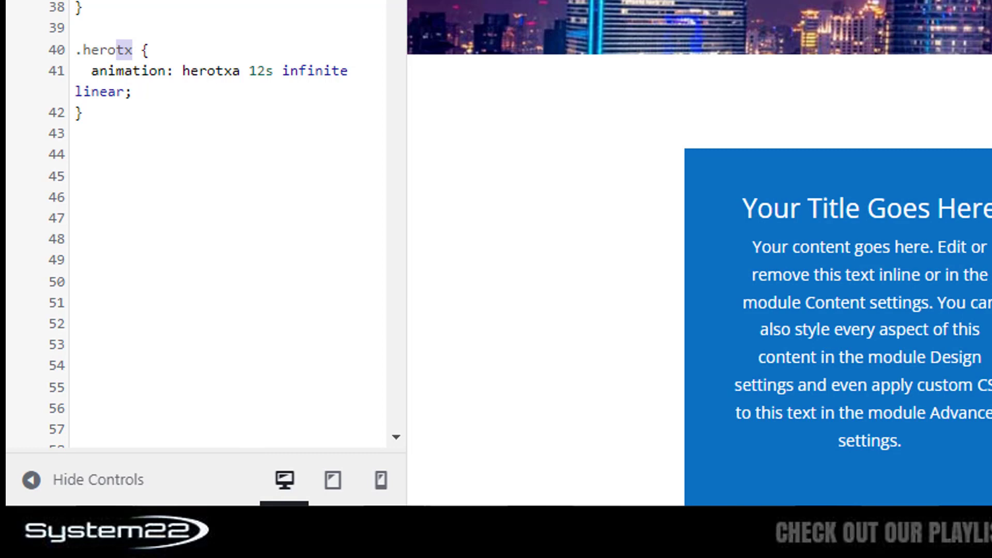
type("im")
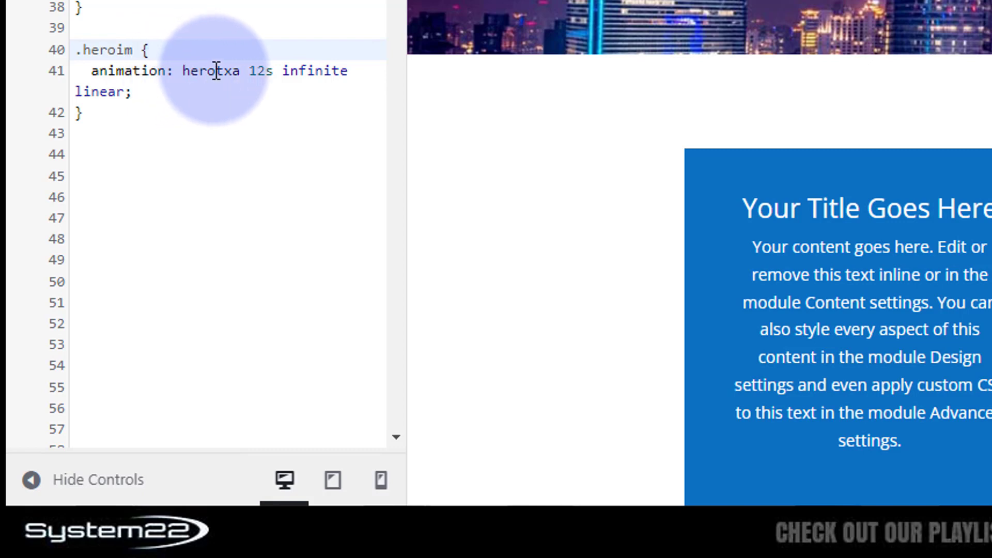
left_click_drag(217, 70, 224, 70)
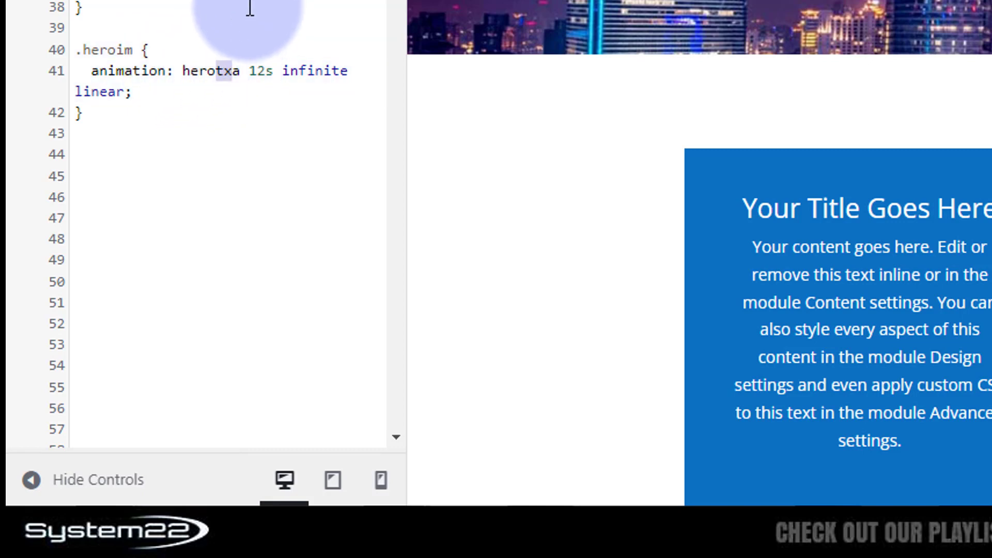
type("im")
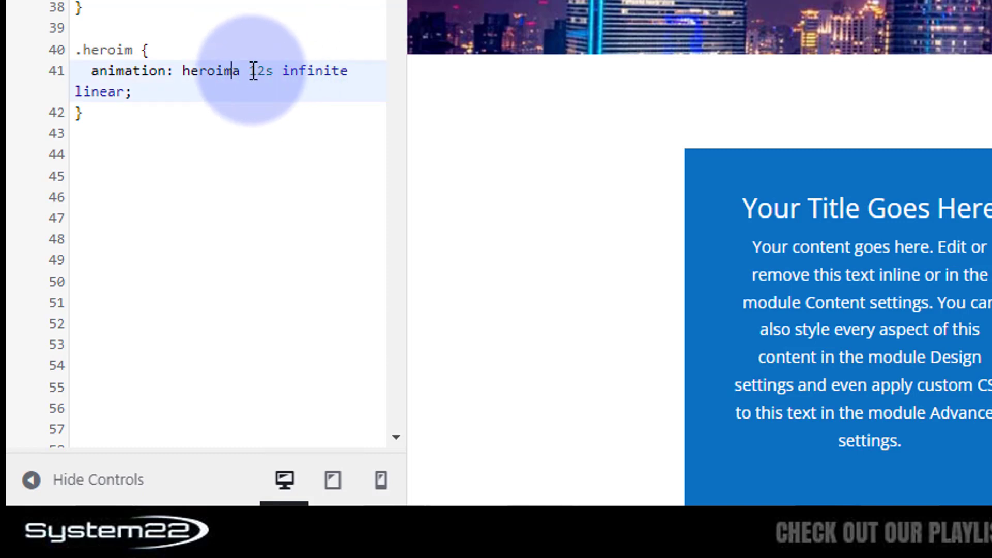
left_click_drag(250, 70, 258, 71)
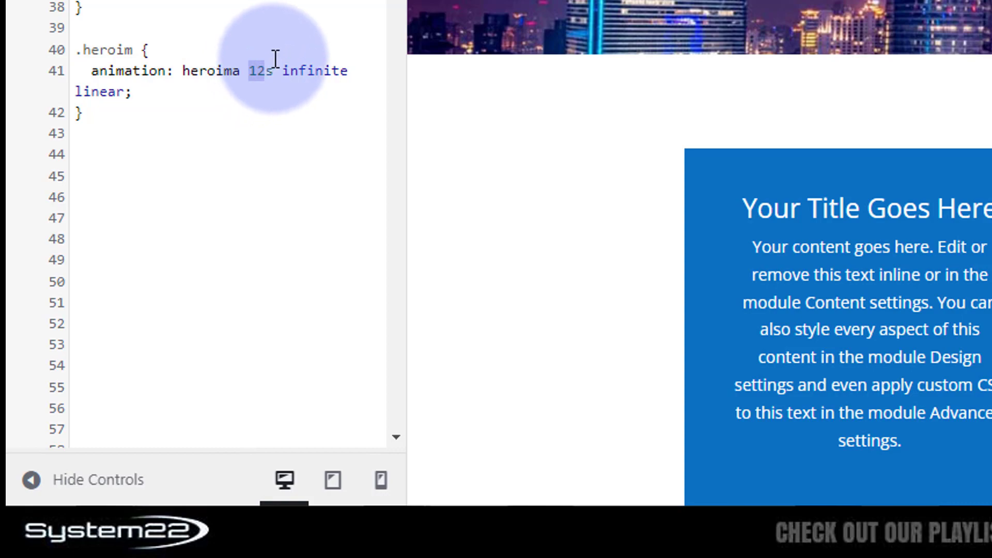
type("2")
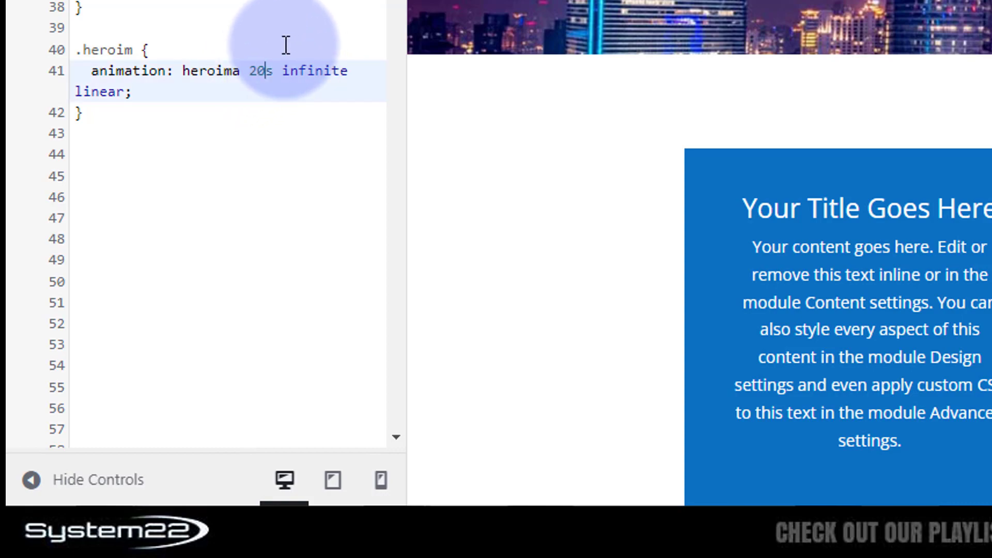
type("0")
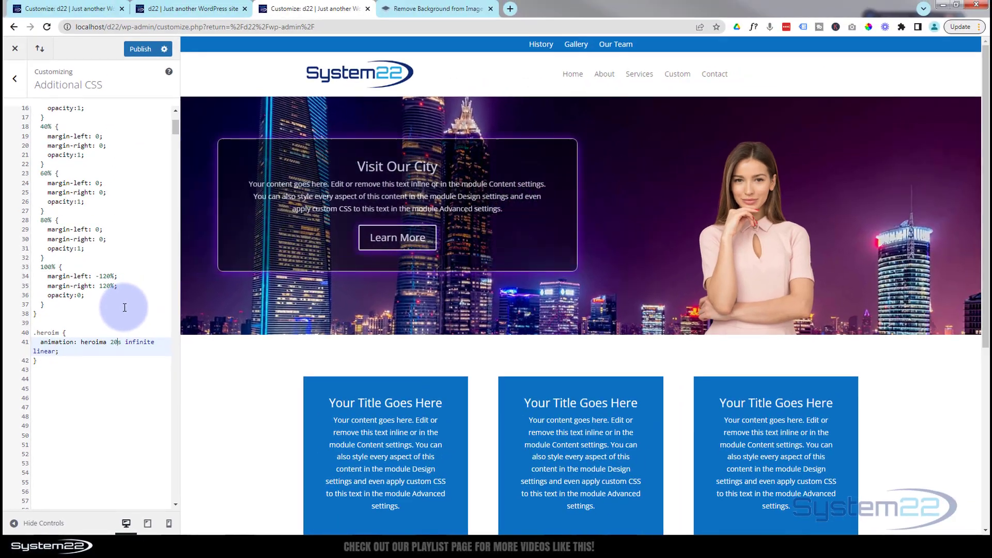
Copy the herotxa keyframes opening line and its 0% line below the .heroim rule, renaming the pasted keyframes heroima
scroll(117, 218, "up", 5)
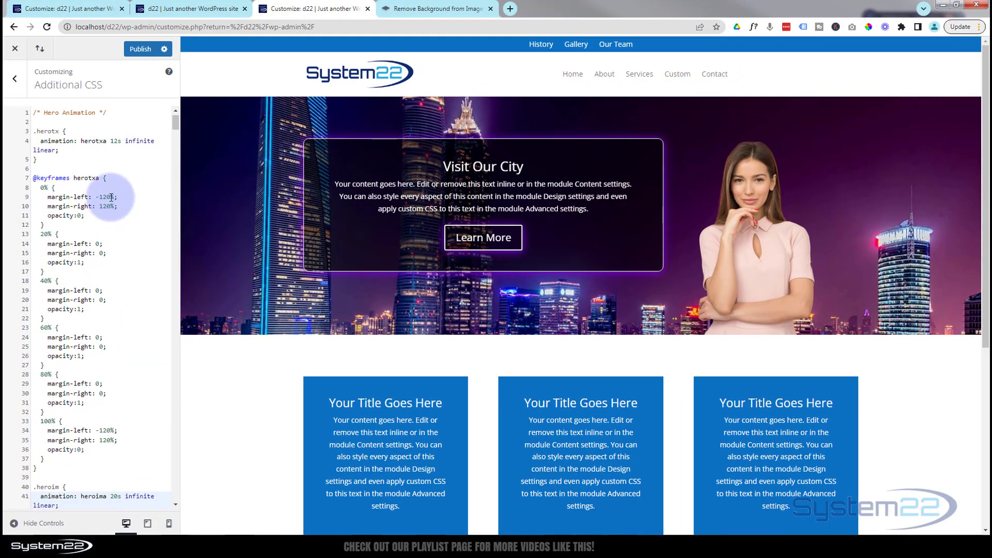
left_click_drag(34, 178, 63, 189)
key("ctrl+c")
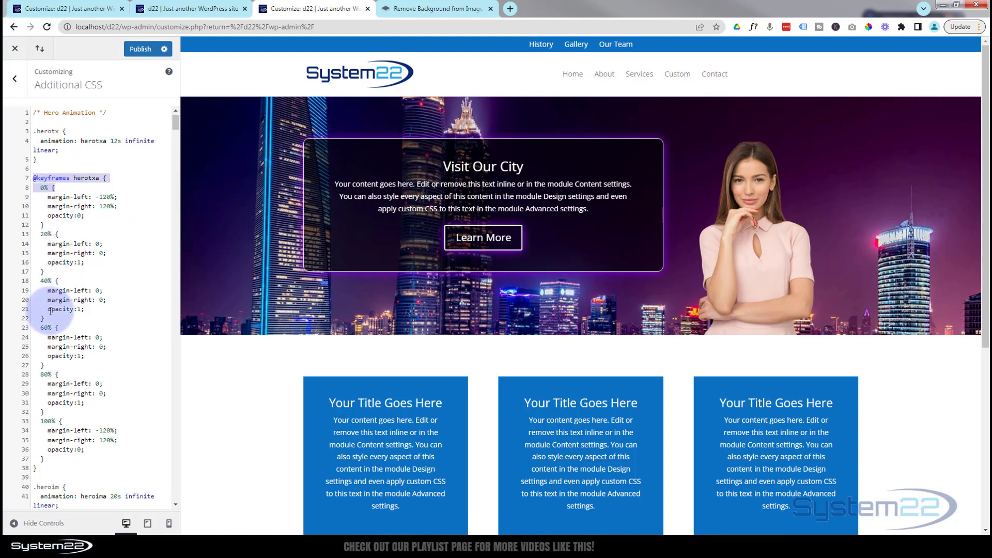
scroll(58, 312, "down", 6)
left_click(41, 228)
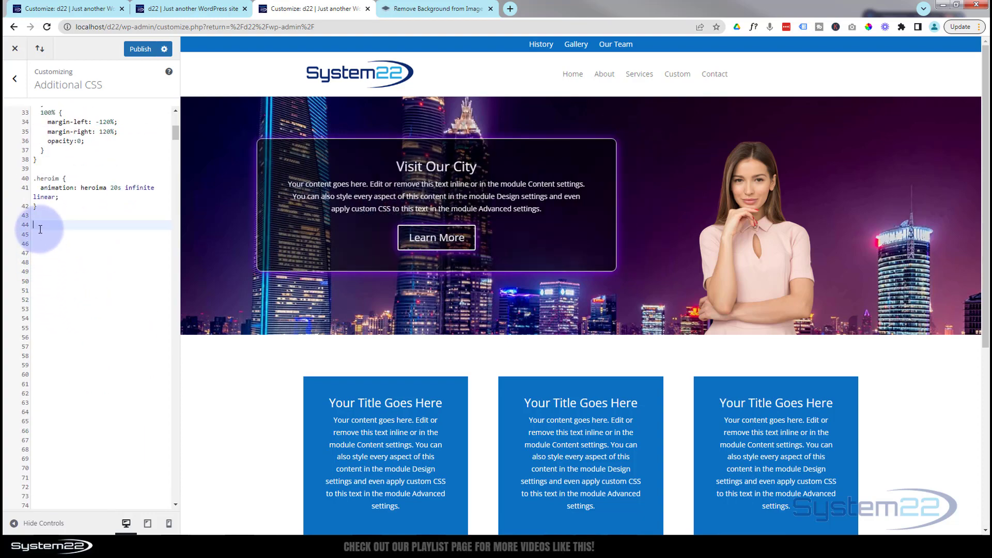
key("ctrl+v")
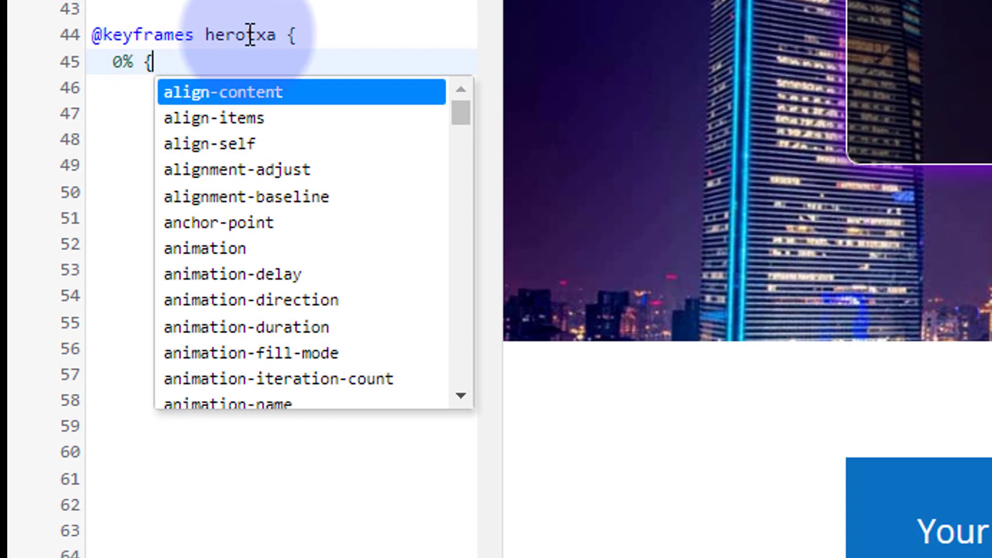
left_click(251, 35)
left_click_drag(250, 35, 261, 35)
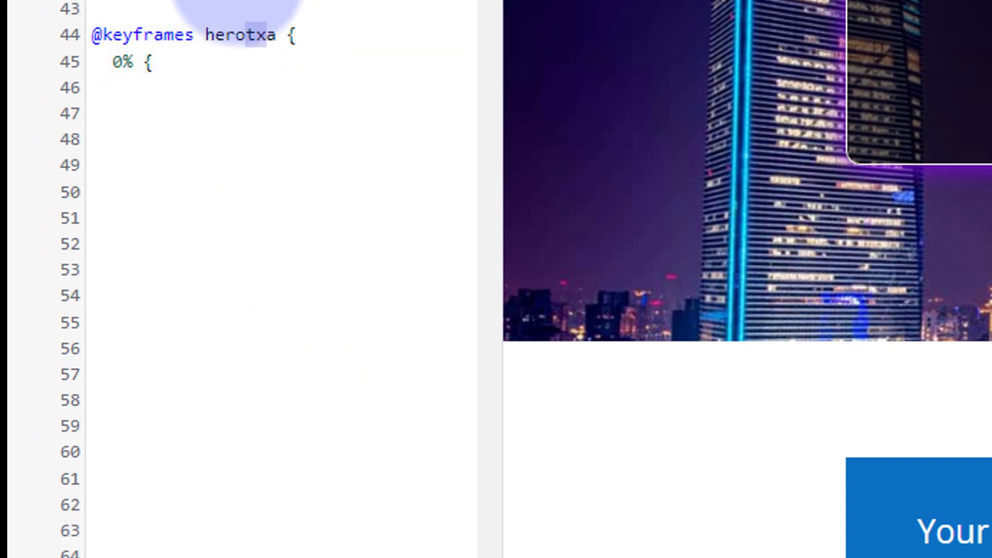
type("im")
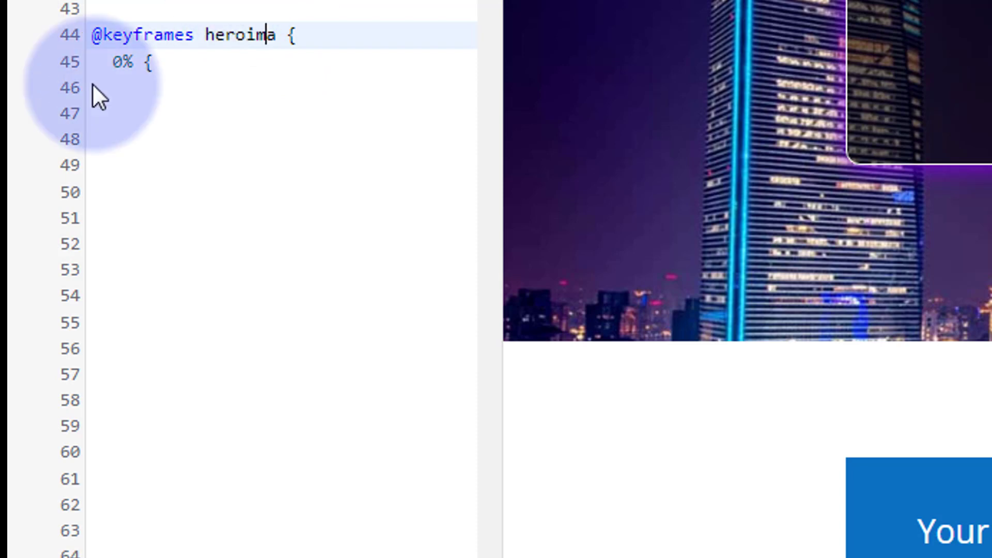
Close the heroima 0% block with a brace, open an empty line inside it, and add the closing brace of the keyframes
left_click(171, 62)
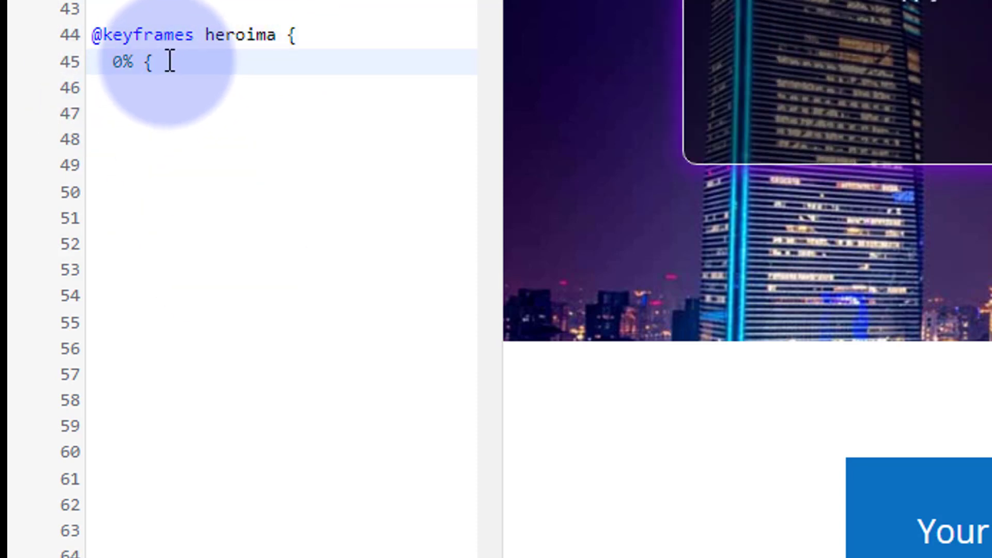
type("}")
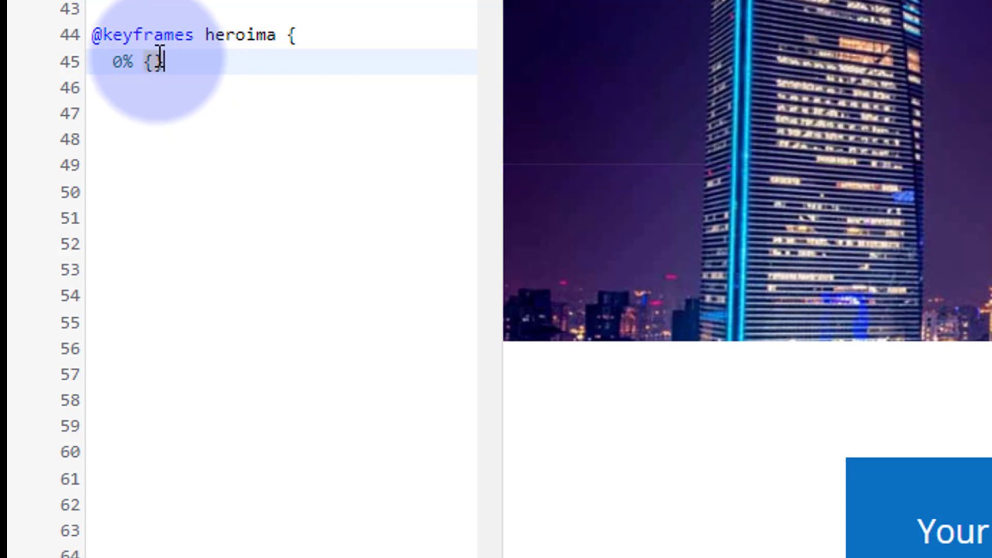
scroll(158, 59, "up", 3)
left_click(153, 266)
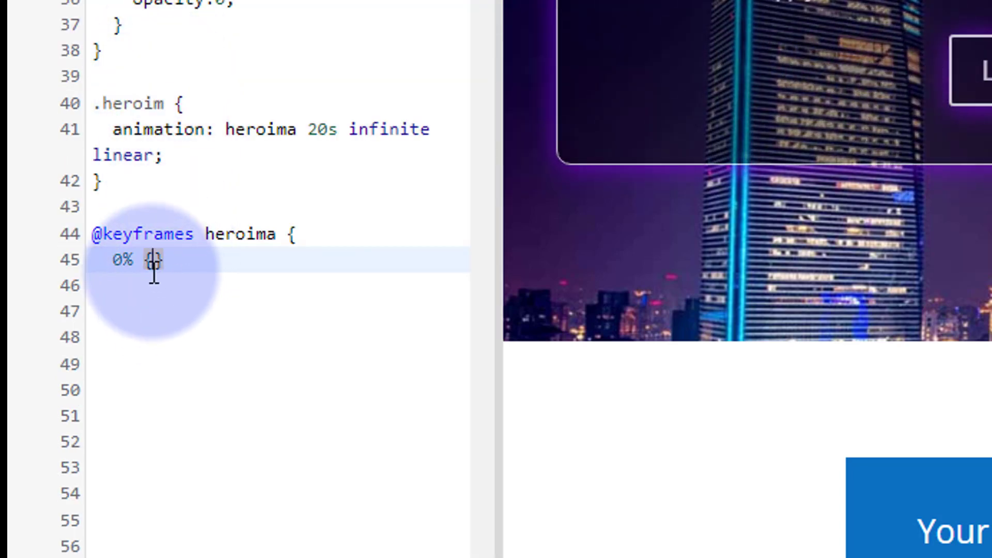
key("Return")
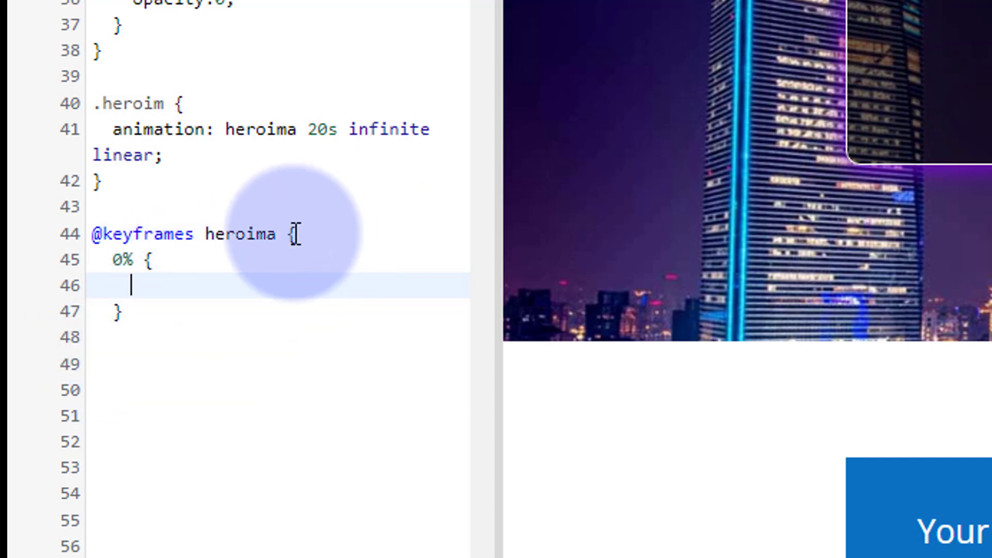
left_click(95, 339)
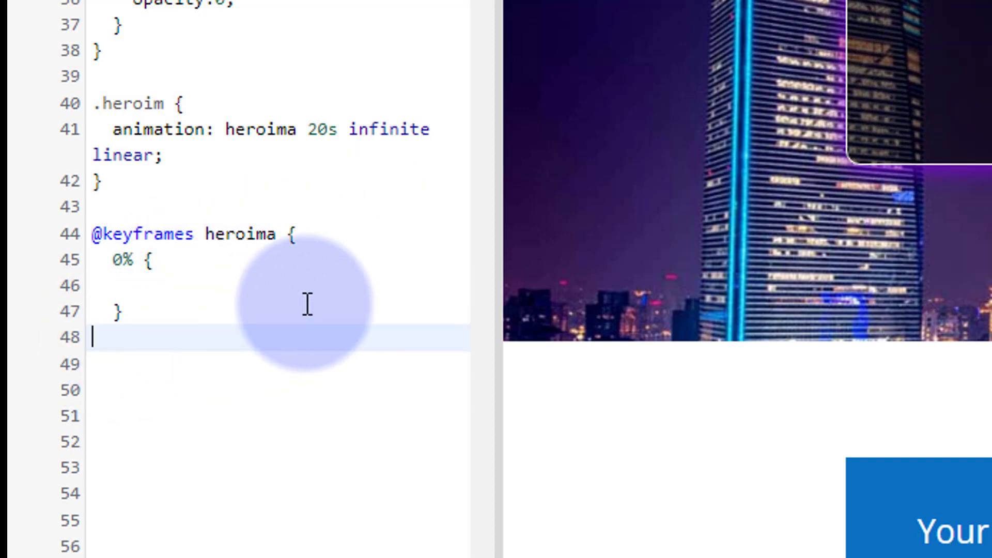
type("}")
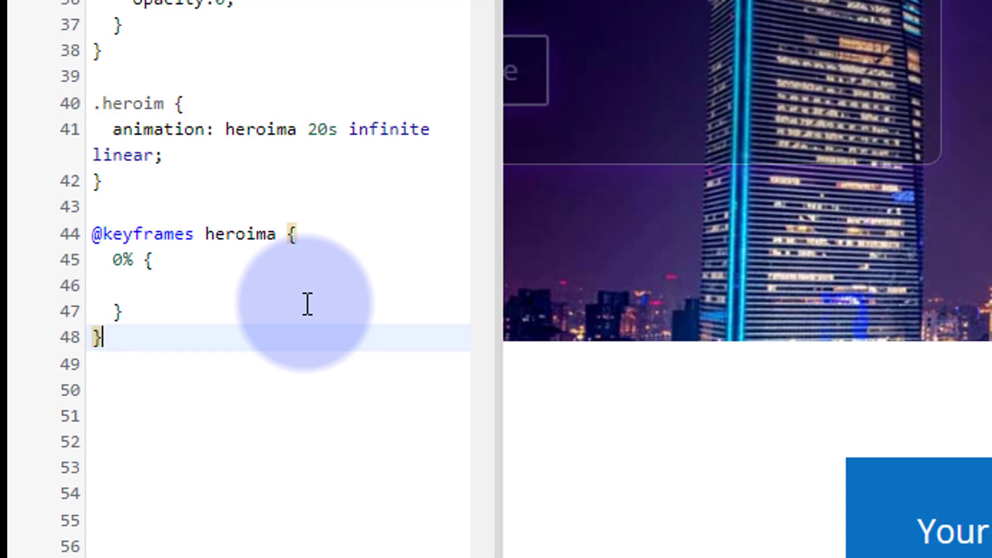
Add the declaration "opacity:0;" inside the 0% block of the heroima keyframes
scroll(307, 305, "down", 3)
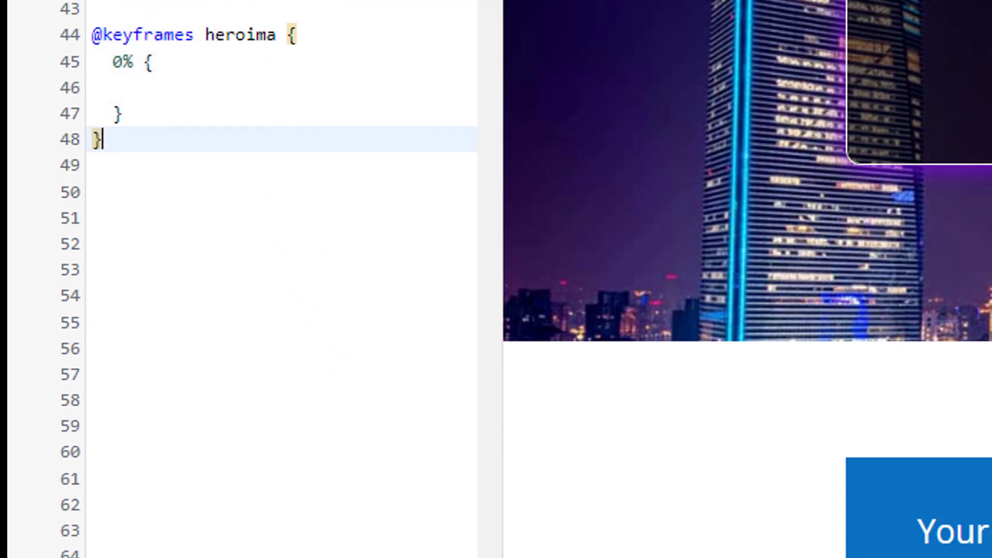
left_click(153, 88)
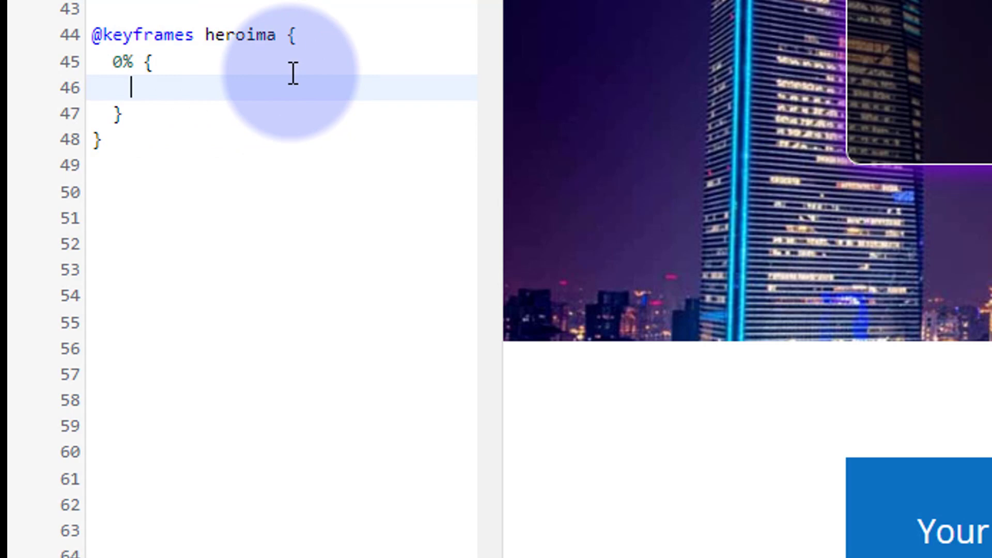
type("opacity")
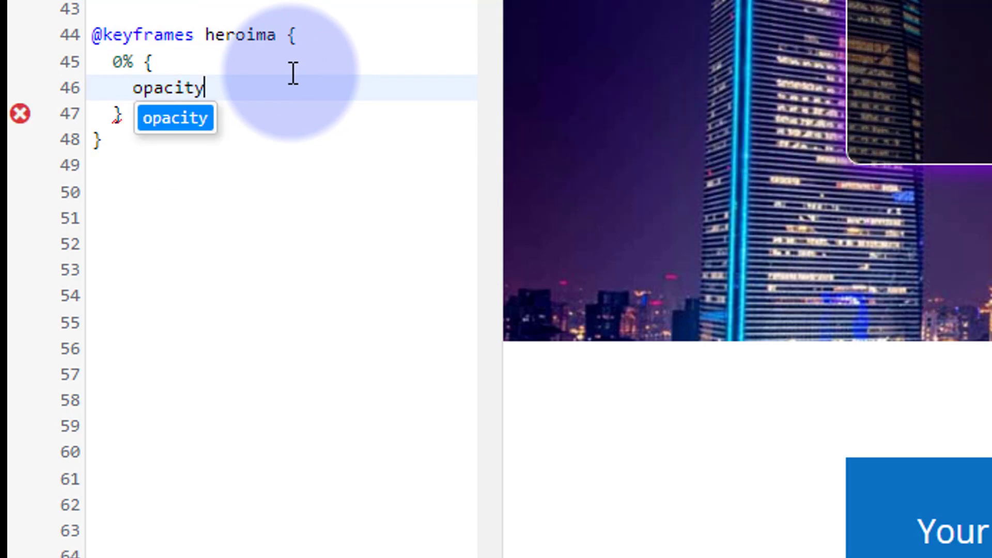
type(":0;")
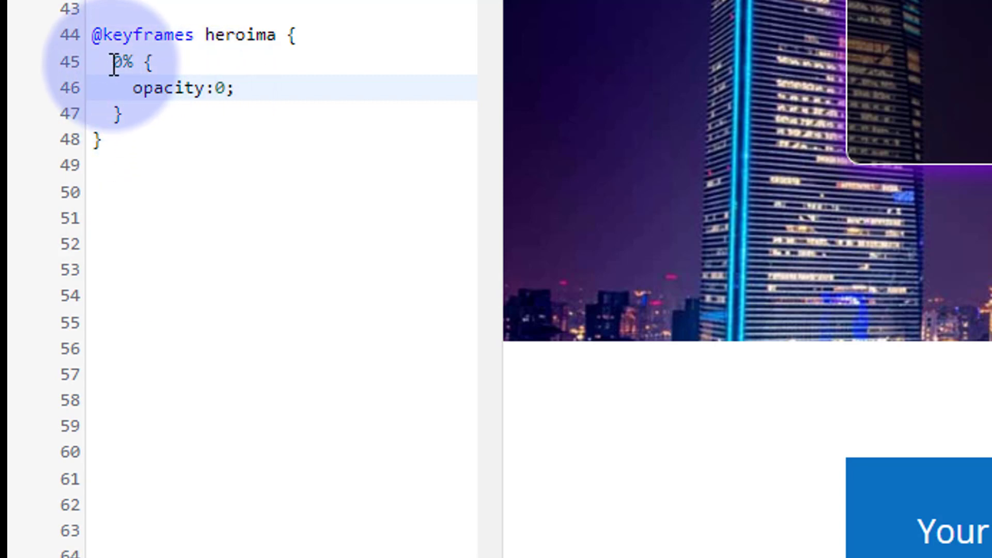
Copy the 0% block of the heroima keyframes and paste five copies of it below, before the closing brace
left_click_drag(112, 62, 142, 111)
key("ctrl+c")
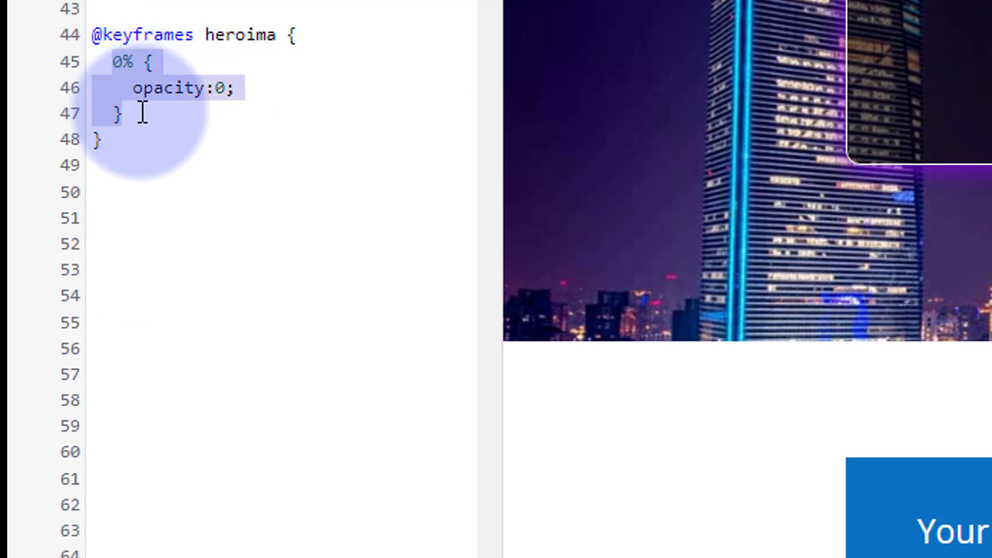
left_click(129, 115)
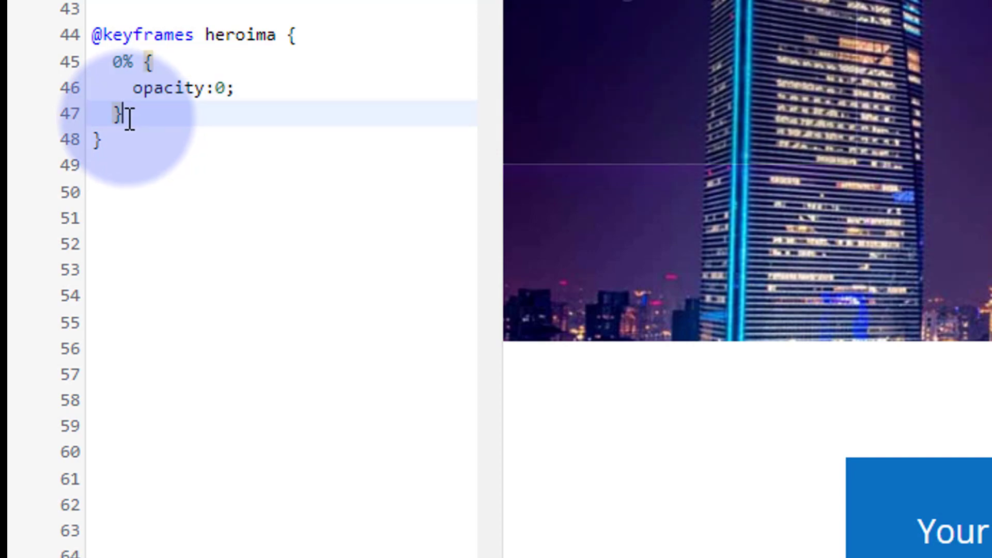
key("Return")
key("ctrl+v")
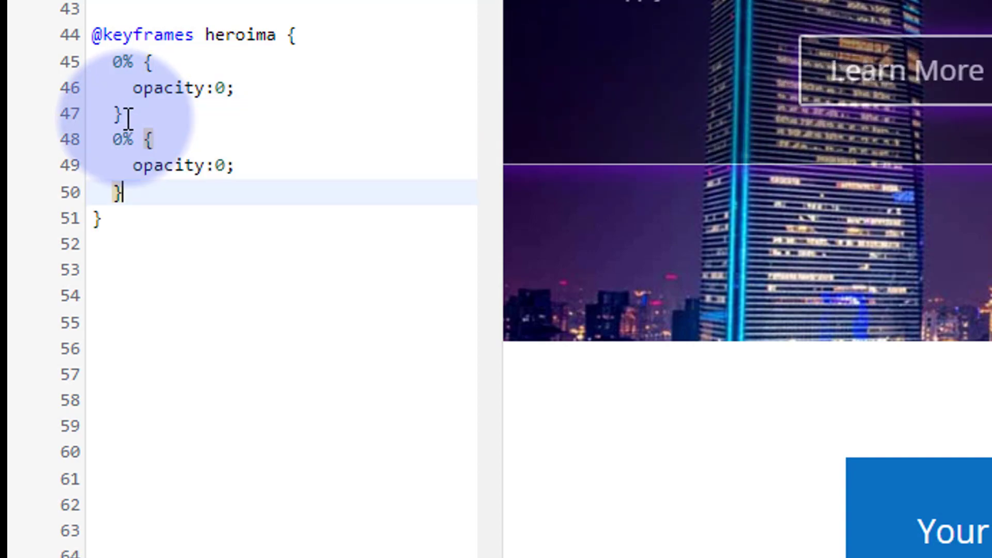
key("Return")
key("ctrl+v")
key("Return")
key("ctrl+v")
key("Return")
key("ctrl+v")
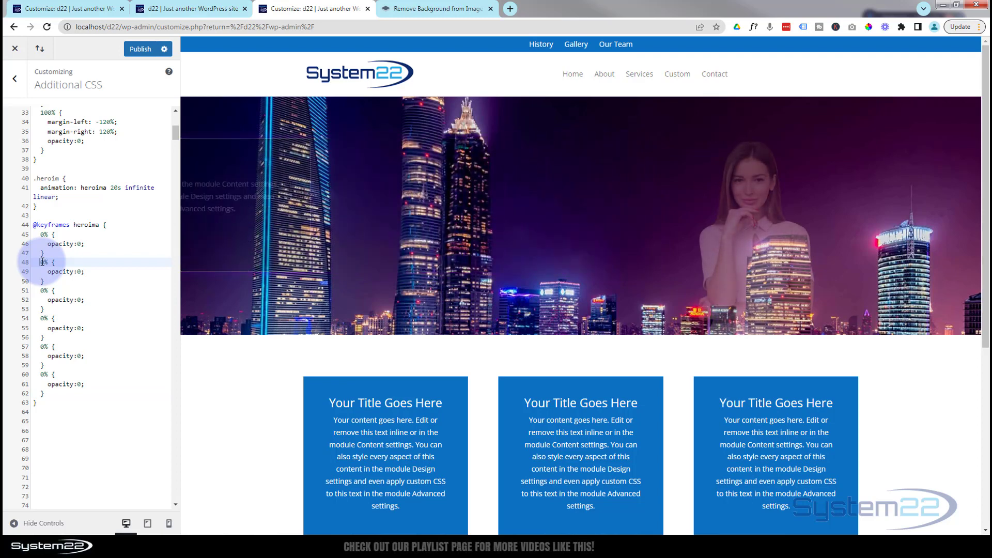
Change the second and third heroima blocks to 20% and 40%, setting the opacity in both to 1
type("2")
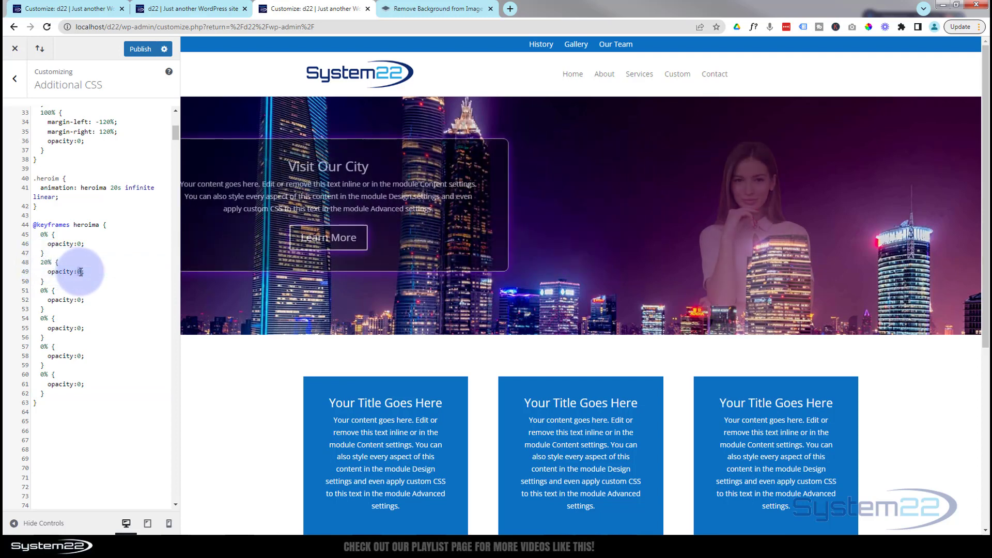
type("1")
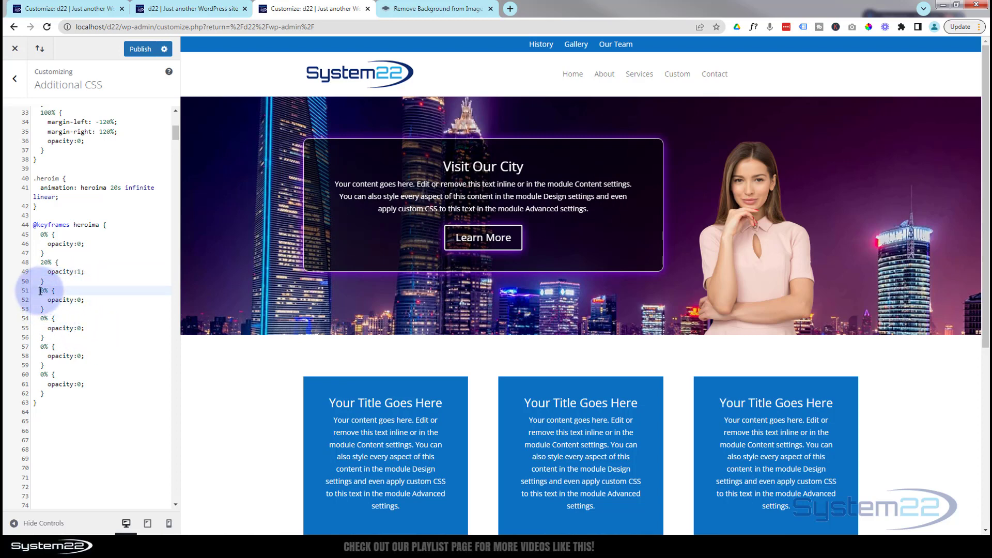
type("4")
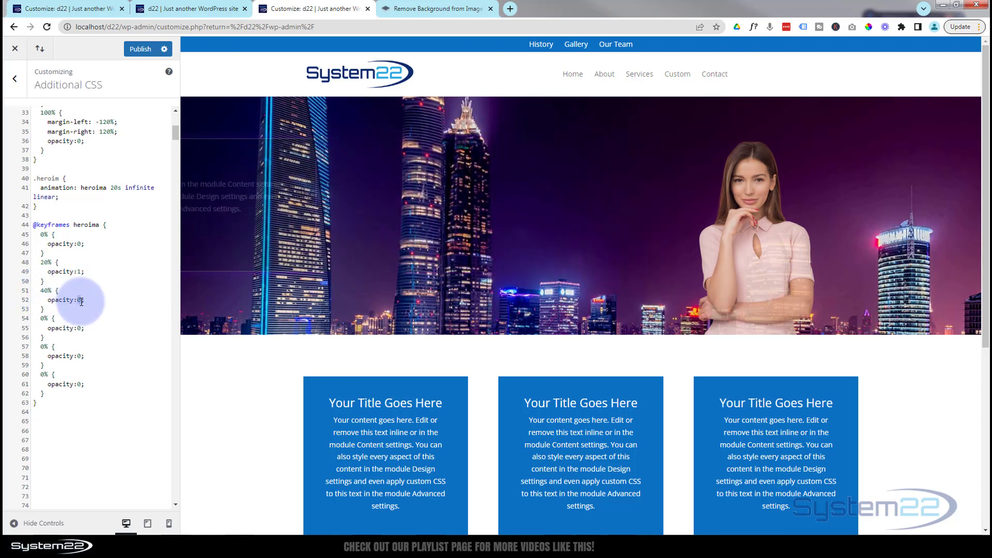
key("BackSpace")
type("1")
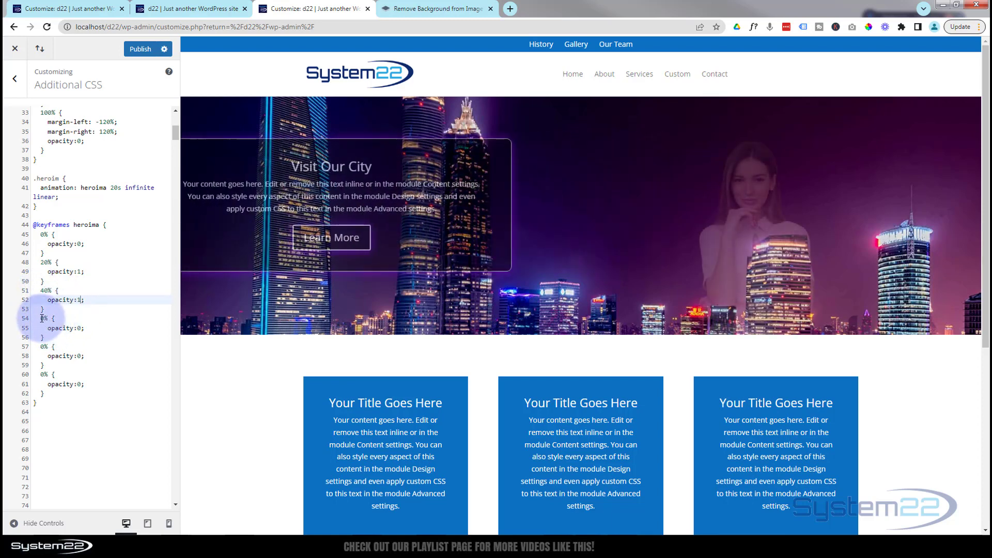
Change the percentages of the last three heroima blocks to 60%, 80% and 100%
left_click(44, 318)
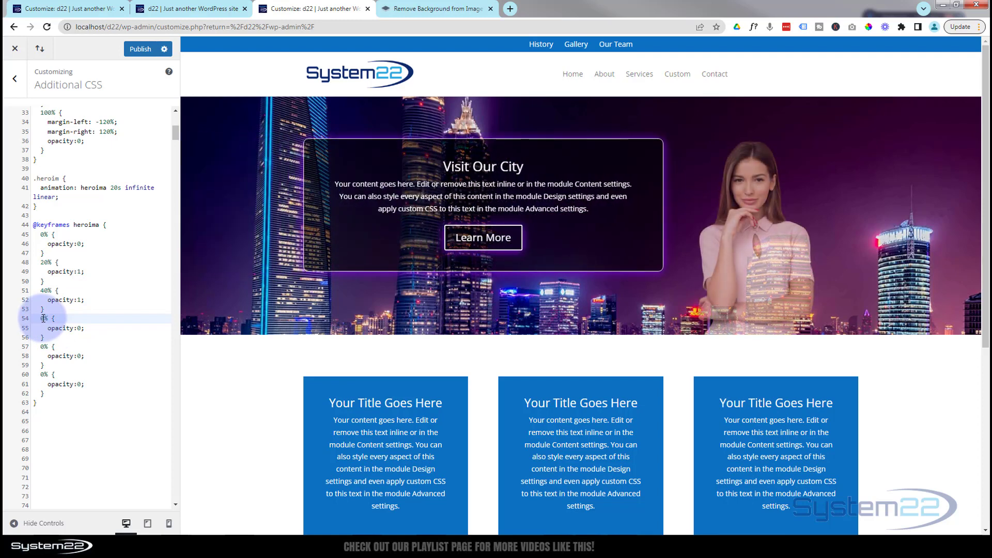
type("6")
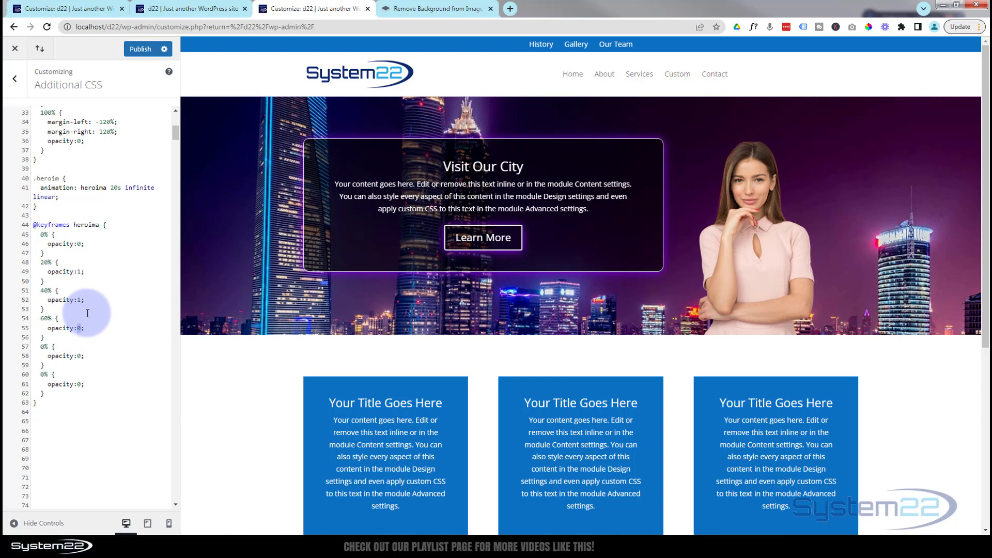
left_click(41, 347)
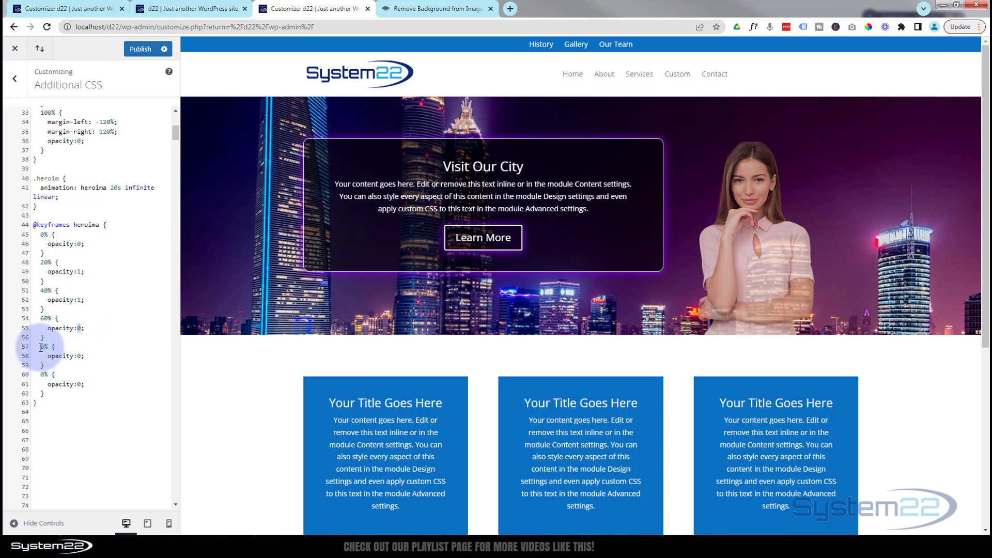
type("8")
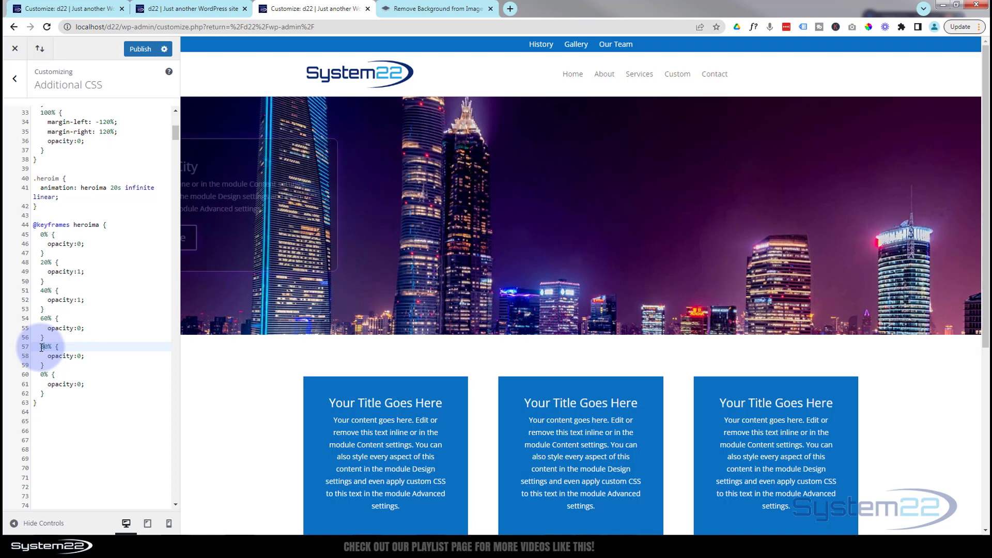
left_click(44, 376)
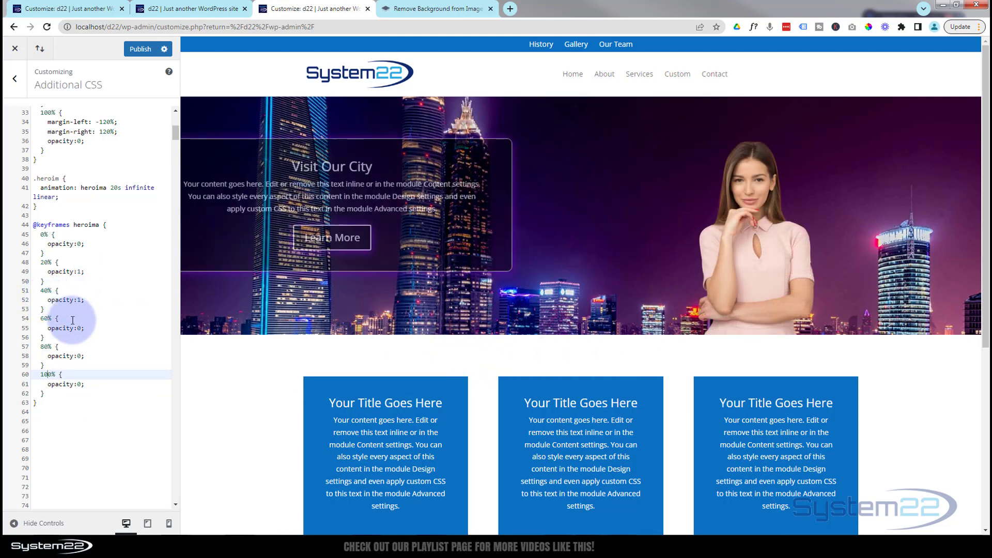
Publish the additional CSS and return to the site page open in the Visual Builder
scroll(151, 157, "up", 10)
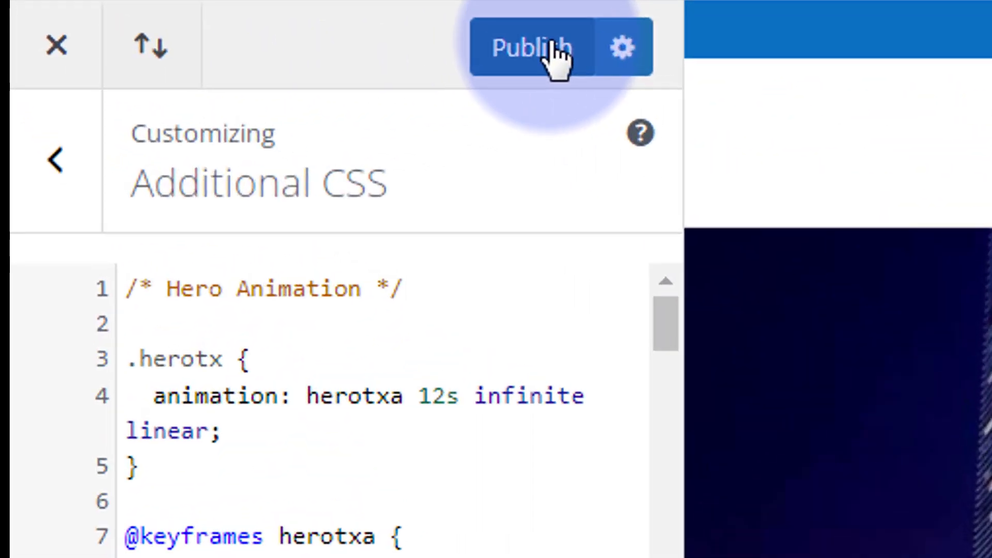
left_click(208, 49)
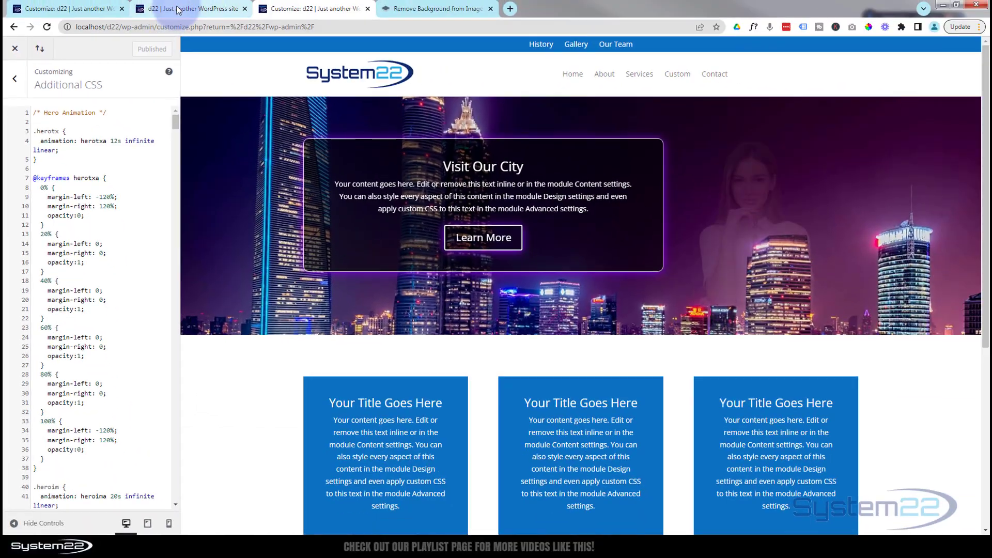
left_click(178, 10)
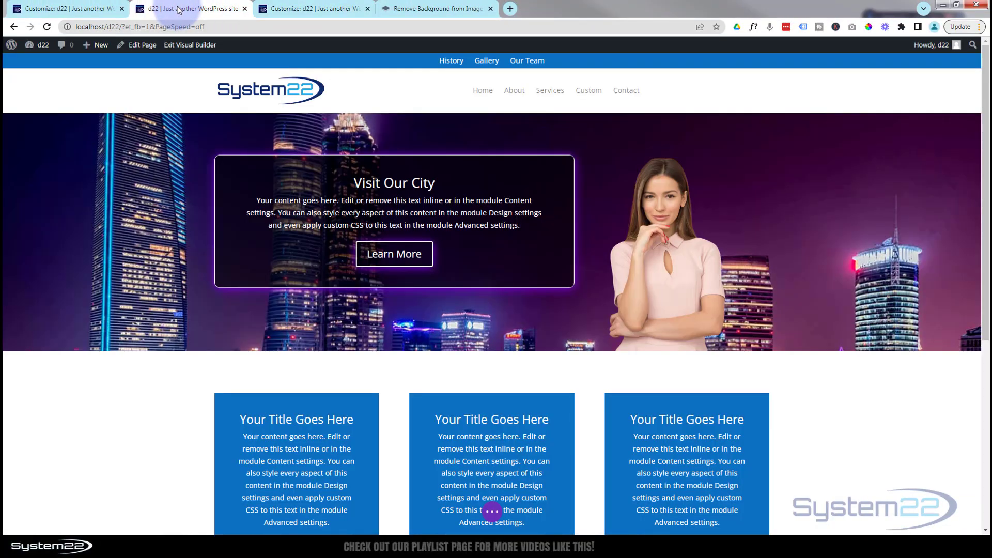